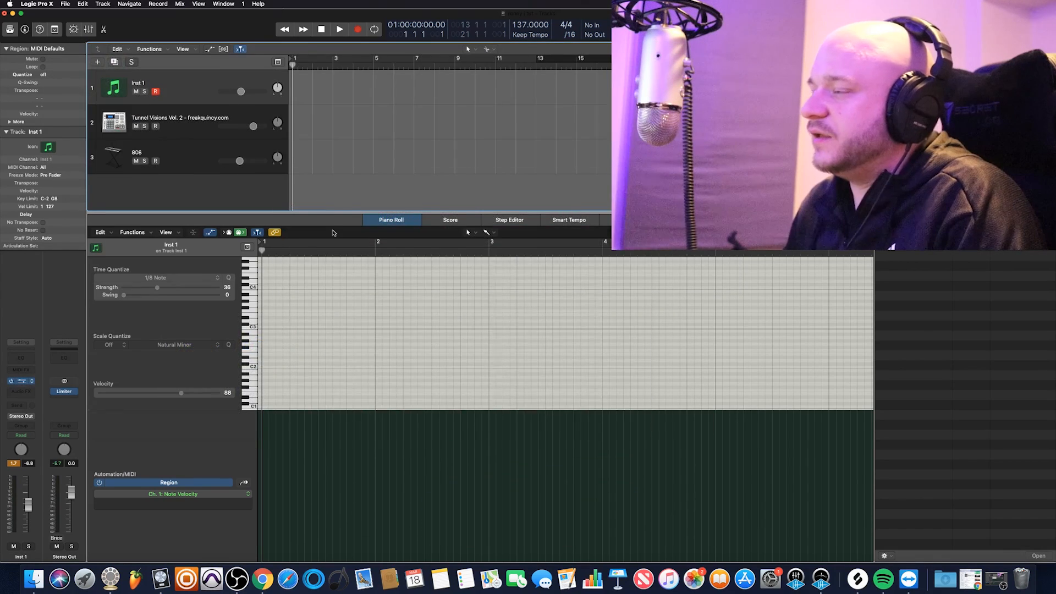
# Review the piano patch on the Inst 1 track and preview the Tunnel Visions drum kit and 808 tracks.
pyautogui.press('v')
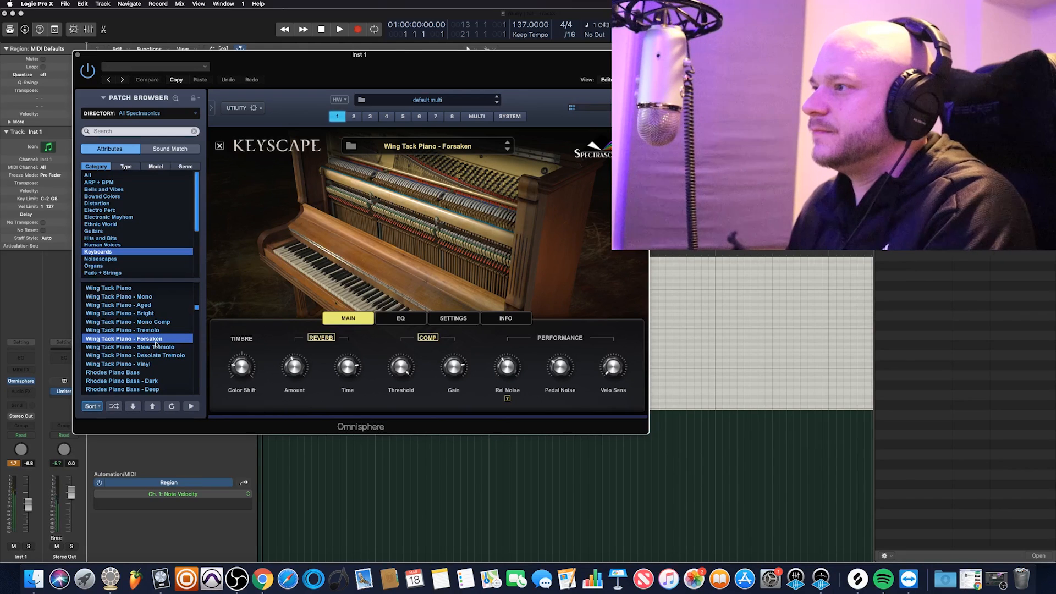
pyautogui.click(77, 55)
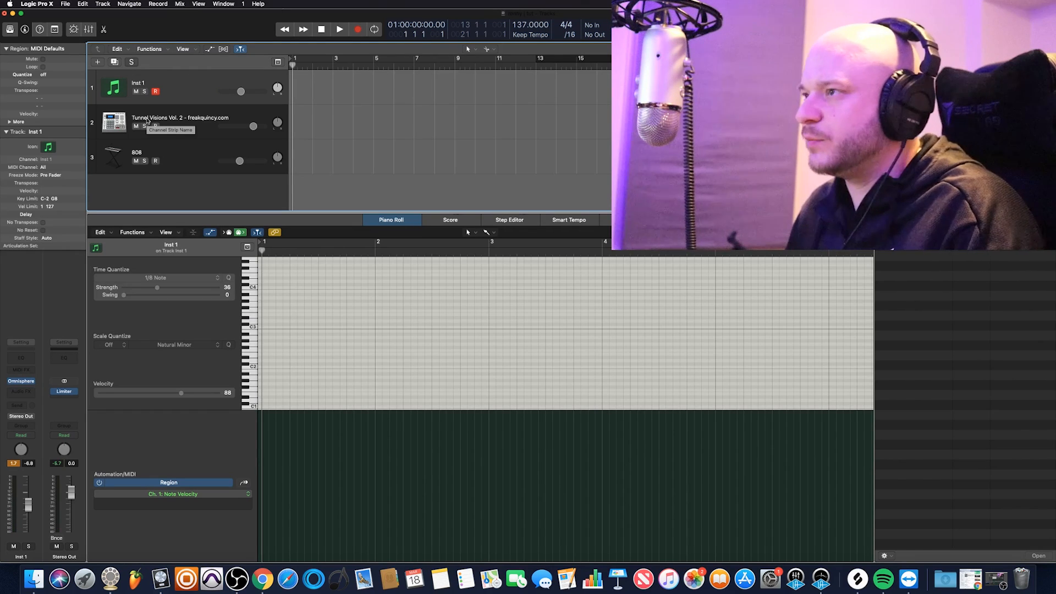
pyautogui.click(200, 133)
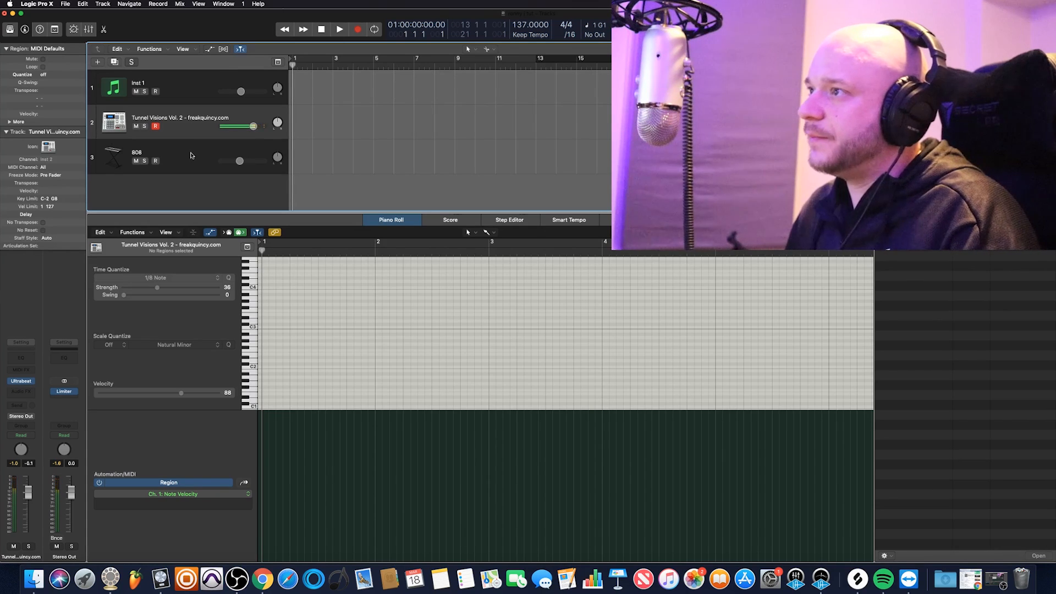
pyautogui.click(191, 156)
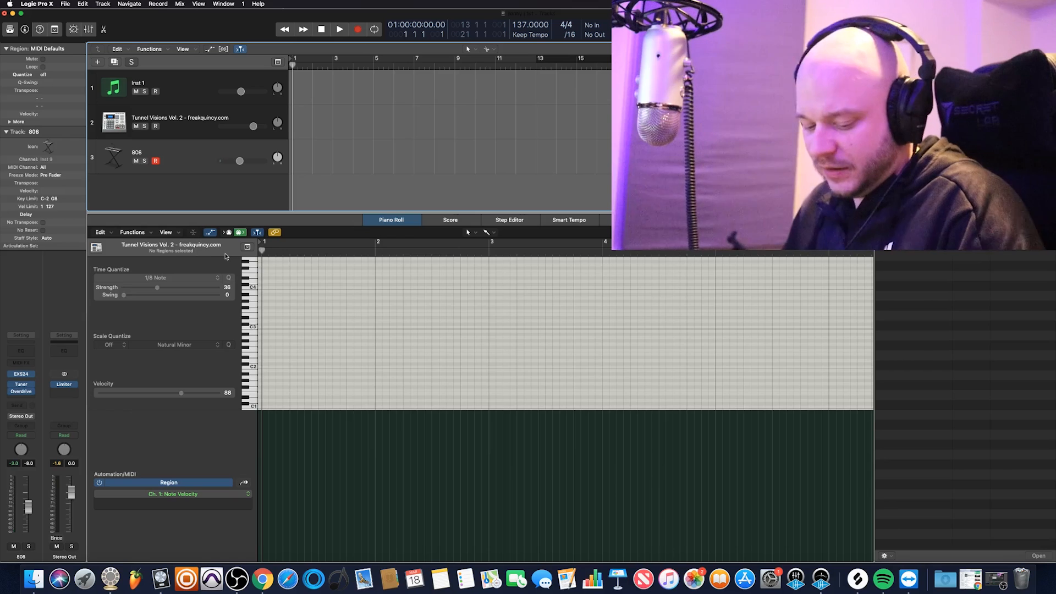
# Create an empty MIDI region on Inst 1, extend it to four bars, and set the cycle range over bars 1 to 4.
pyautogui.rightClick(299, 91)
pyautogui.click(312, 91)
pyautogui.moveTo(310, 94); pyautogui.dragTo(373, 93)
pyautogui.moveTo(293, 60); pyautogui.dragTo(375, 61)
# Set the scale quantize key to C and draw a C3, D#3, G3 chord over the first half of bar 1.
pyautogui.click(109, 345)
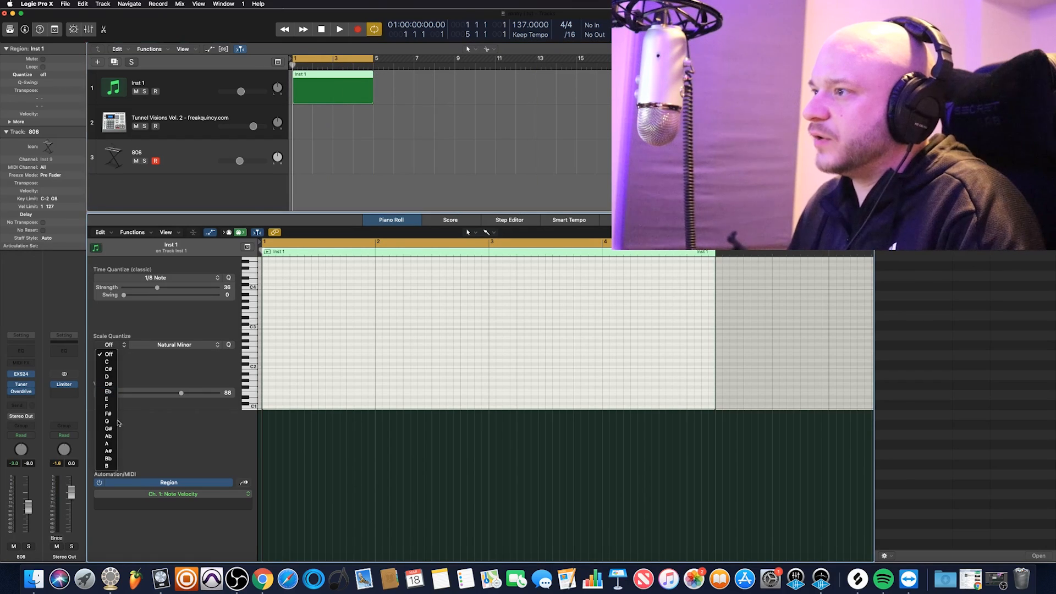
pyautogui.click(108, 362)
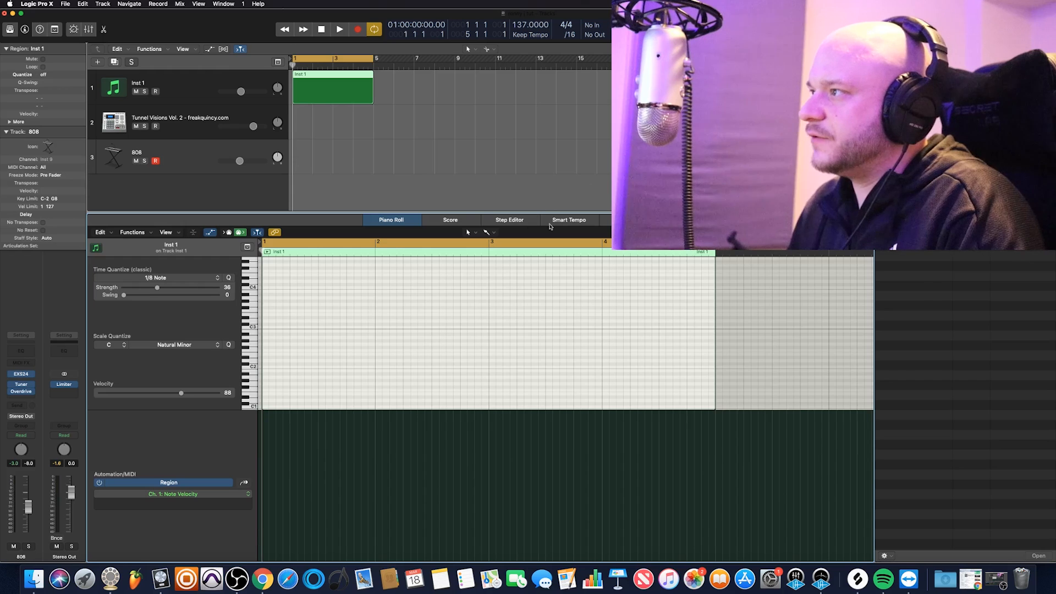
pyautogui.click(477, 230)
pyautogui.click(417, 370)
pyautogui.click(269, 327)
pyautogui.click(266, 312)
pyautogui.moveTo(266, 312); pyautogui.dragTo(318, 327)
pyautogui.click(267, 305)
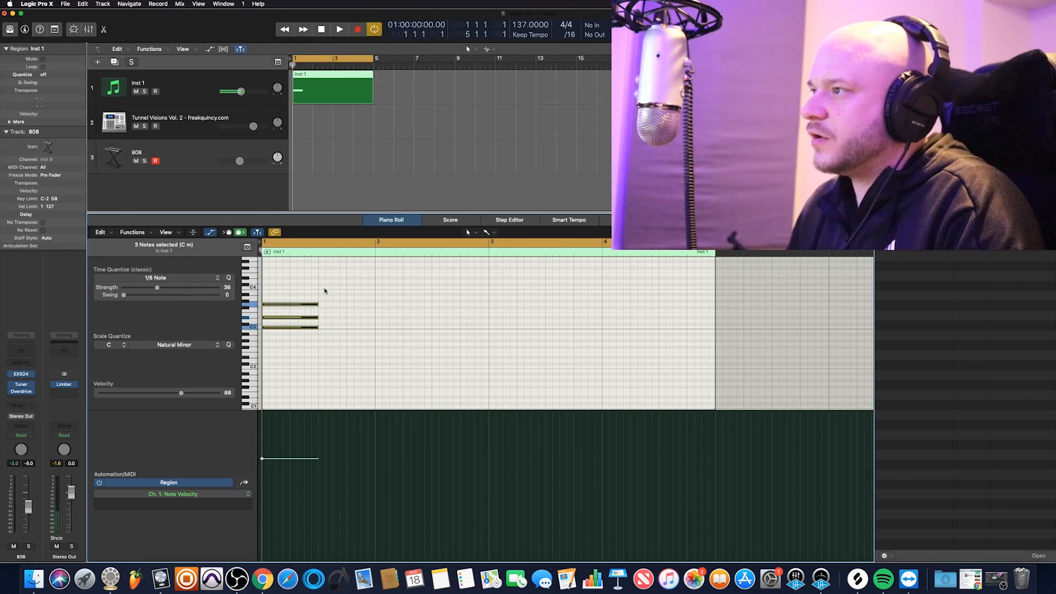
# Draw a second chord of F3, G#3 and C4 over the second half of bar 1.
pyautogui.click(322, 287)
pyautogui.moveTo(337, 287)
pyautogui.mouseDown()
pyautogui.moveTo(373, 287)
pyautogui.moveTo(366, 301)
pyautogui.moveTo(377, 311)
pyautogui.moveTo(375, 301)
pyautogui.mouseUp()
pyautogui.click(325, 301)
pyautogui.click(324, 311)
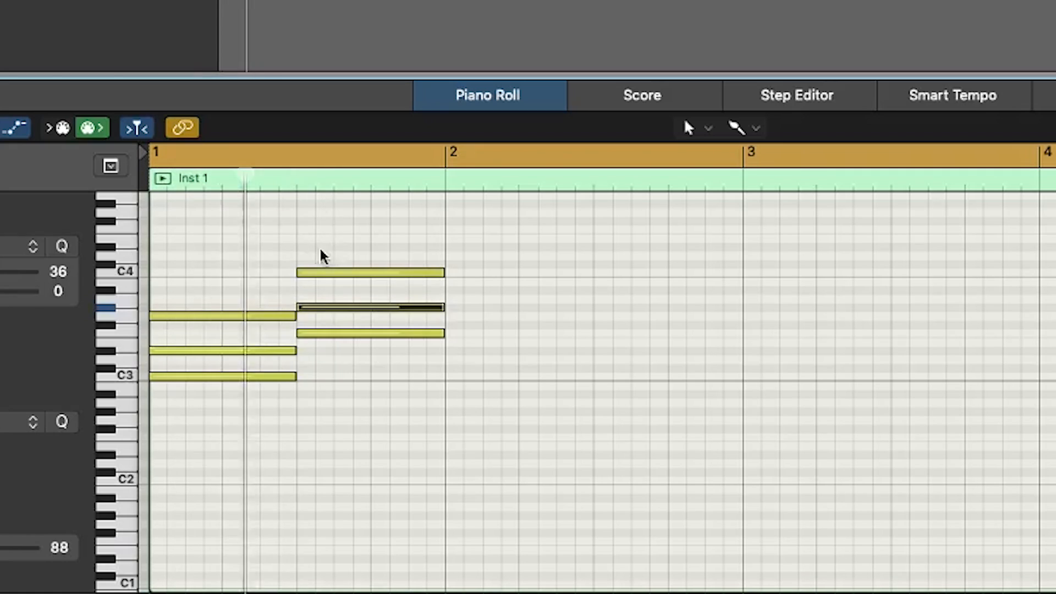
# Draw a third chord of G#2, C3 and F3 over the first half of bar 2.
pyautogui.click(455, 411)
pyautogui.click(456, 377)
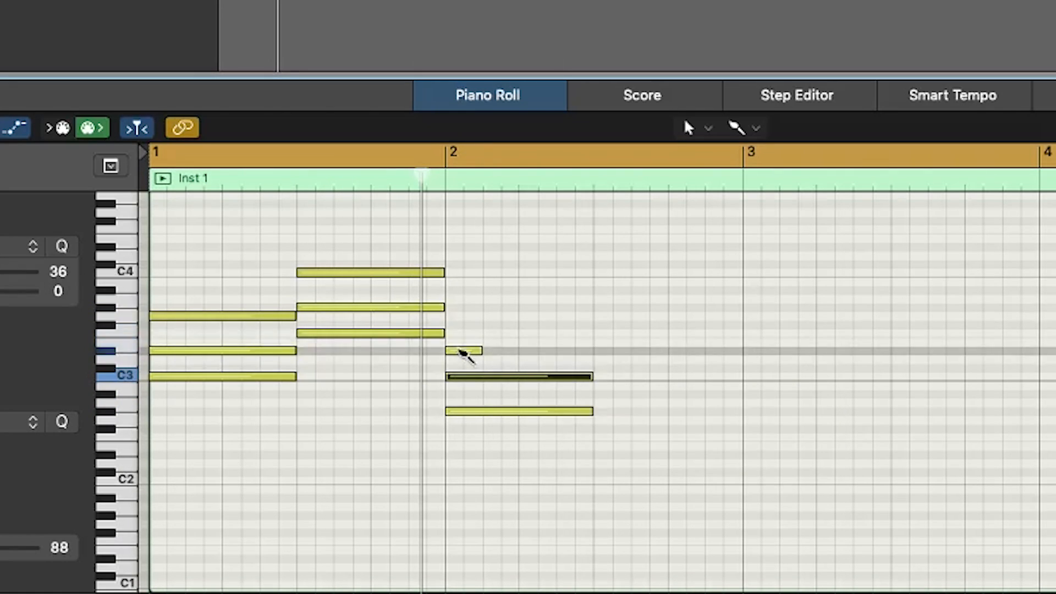
pyautogui.click(464, 333)
pyautogui.moveTo(479, 332); pyautogui.dragTo(592, 332)
# Draw a fourth chord of D#3, G3 and C4 and lengthen its notes to fill the second half of bar 2.
pyautogui.click(612, 351)
pyautogui.click(612, 316)
pyautogui.click(612, 290)
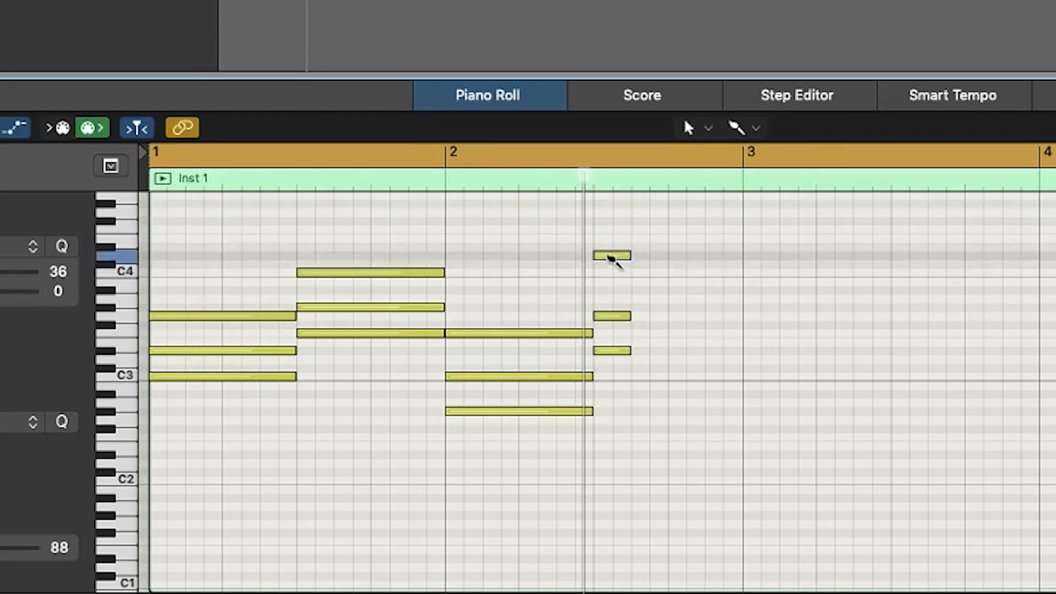
pyautogui.keyDown('super'); pyautogui.click(607, 272); pyautogui.keyUp('super')
pyautogui.moveTo(606, 258); pyautogui.dragTo(626, 379)
pyautogui.press('space')
pyautogui.moveTo(629, 316); pyautogui.dragTo(734, 350)
pyautogui.press('space')
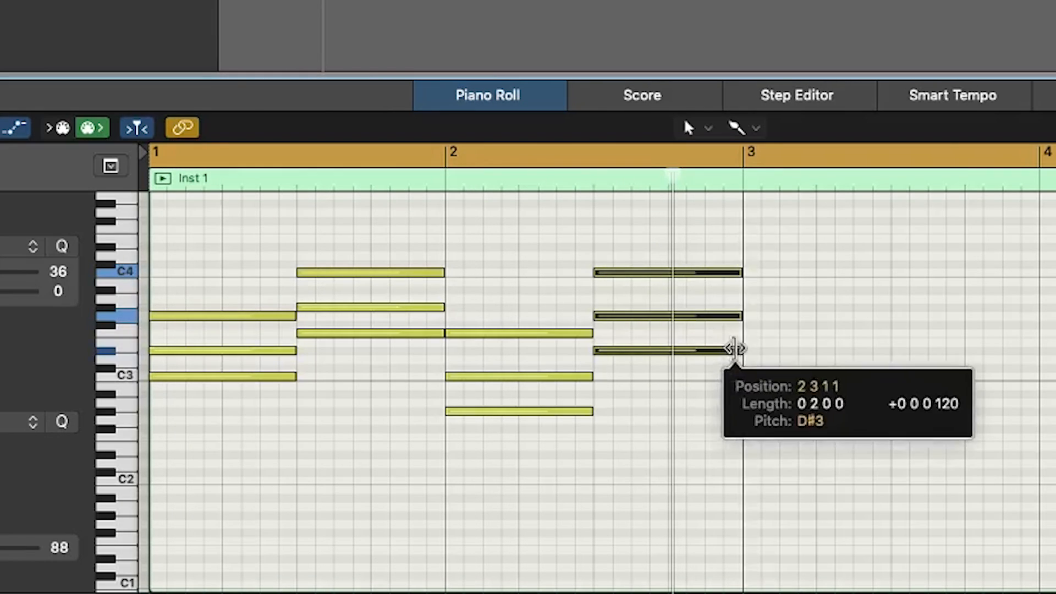
# Duplicate the whole two-bar chord progression into bars 3 and 4 of the region.
pyautogui.keyDown('super'); pyautogui.click(599, 350); pyautogui.keyUp('super')
pyautogui.keyDown('super'); pyautogui.click(598, 361); pyautogui.keyUp('super')
pyautogui.moveTo(630, 359); pyautogui.dragTo(731, 359)
pyautogui.press('super+a')
pyautogui.moveTo(189, 308); pyautogui.dragTo(784, 292)
# Split one note in every chord except the second with the Scissors Tool, and play back the progression.
pyautogui.click(489, 233)
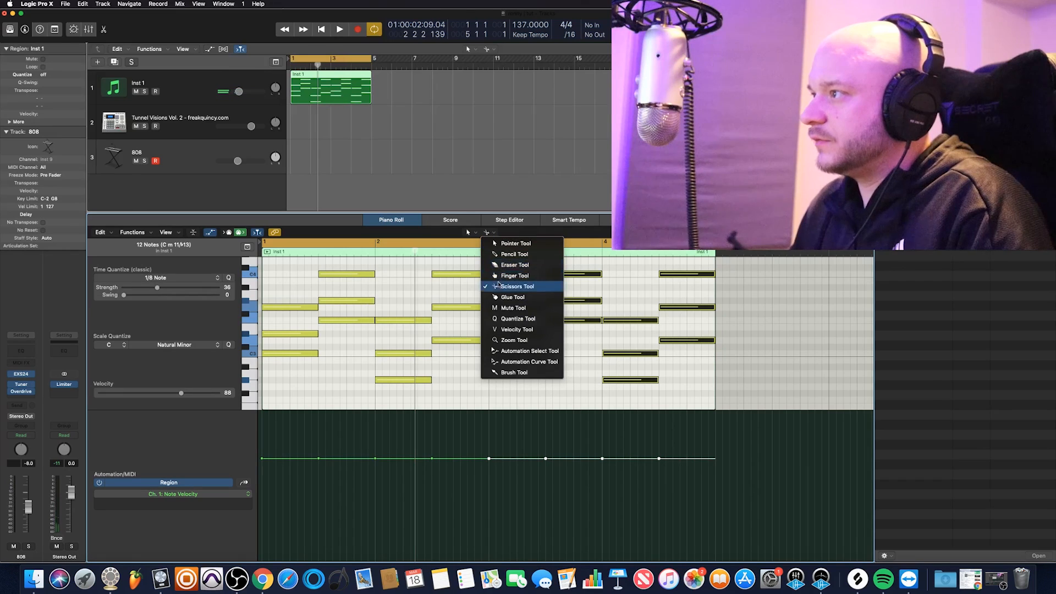
pyautogui.click(516, 286)
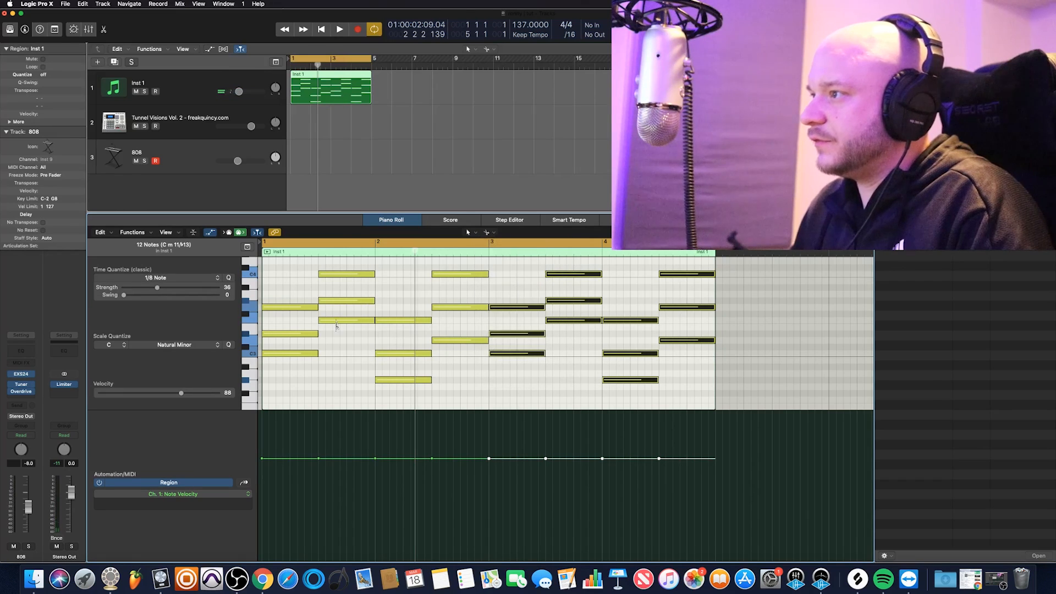
pyautogui.click(291, 354)
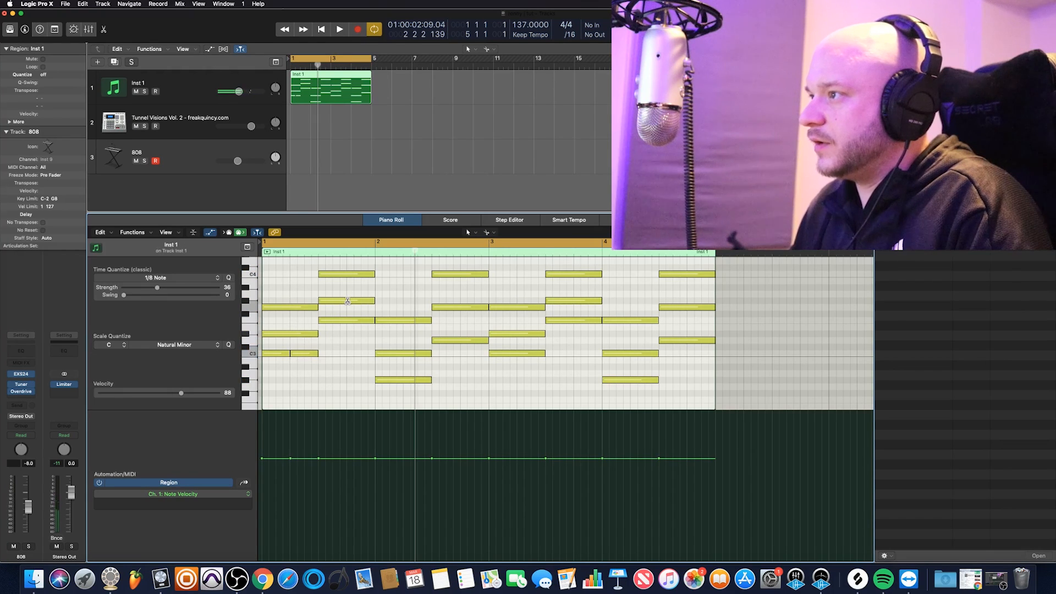
pyautogui.click(412, 322)
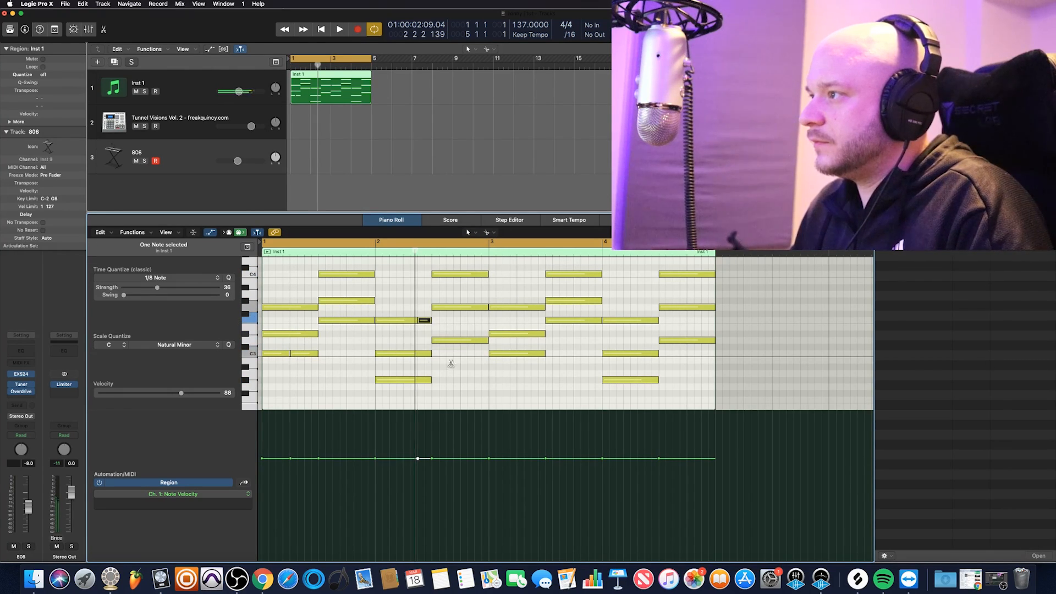
pyautogui.click(447, 342)
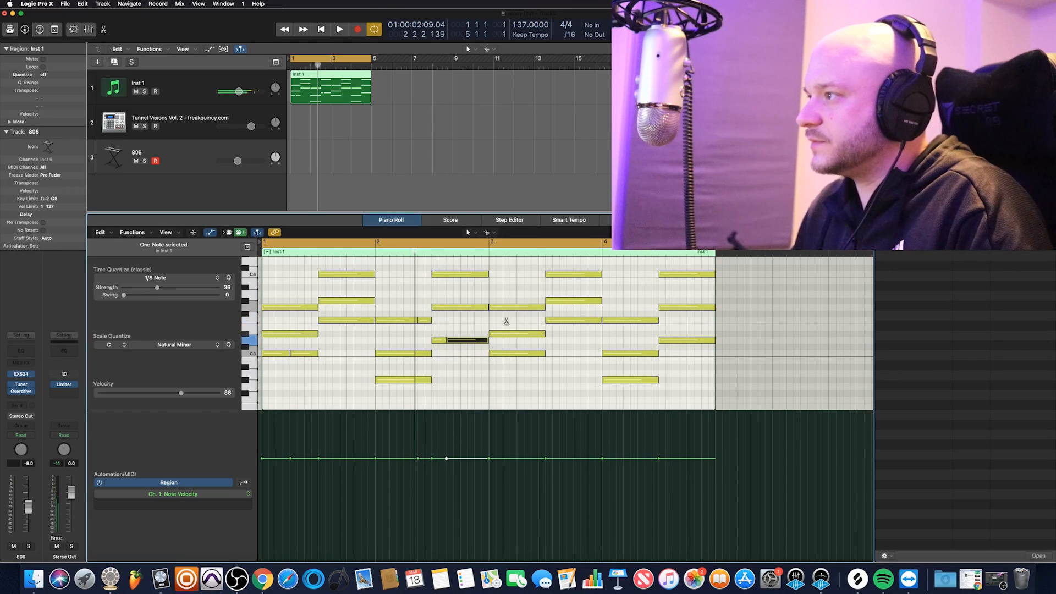
pyautogui.click(531, 307)
pyautogui.click(589, 300)
pyautogui.click(616, 354)
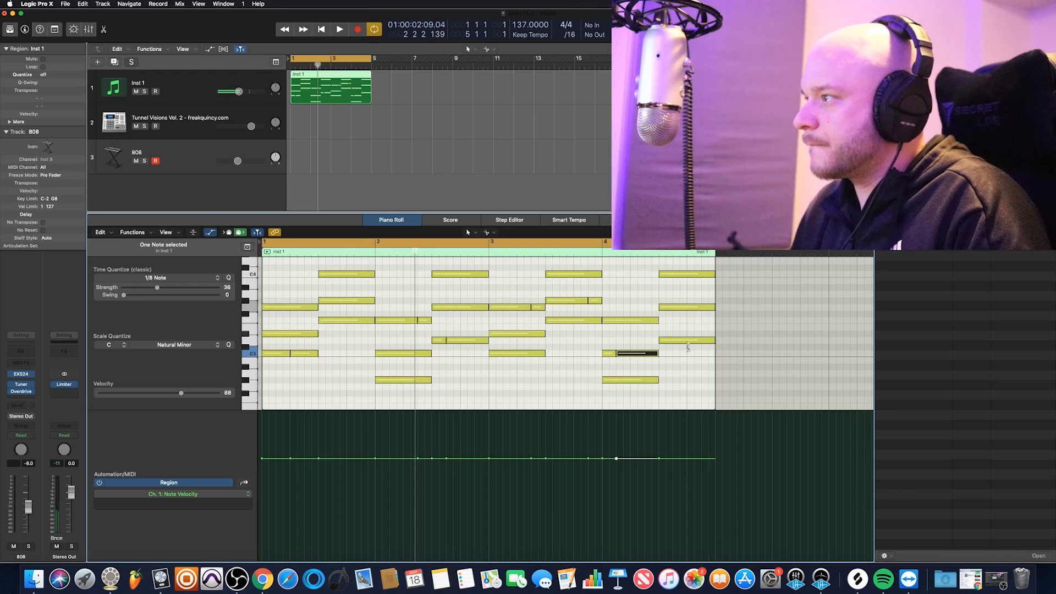
pyautogui.click(688, 341)
pyautogui.press('space')
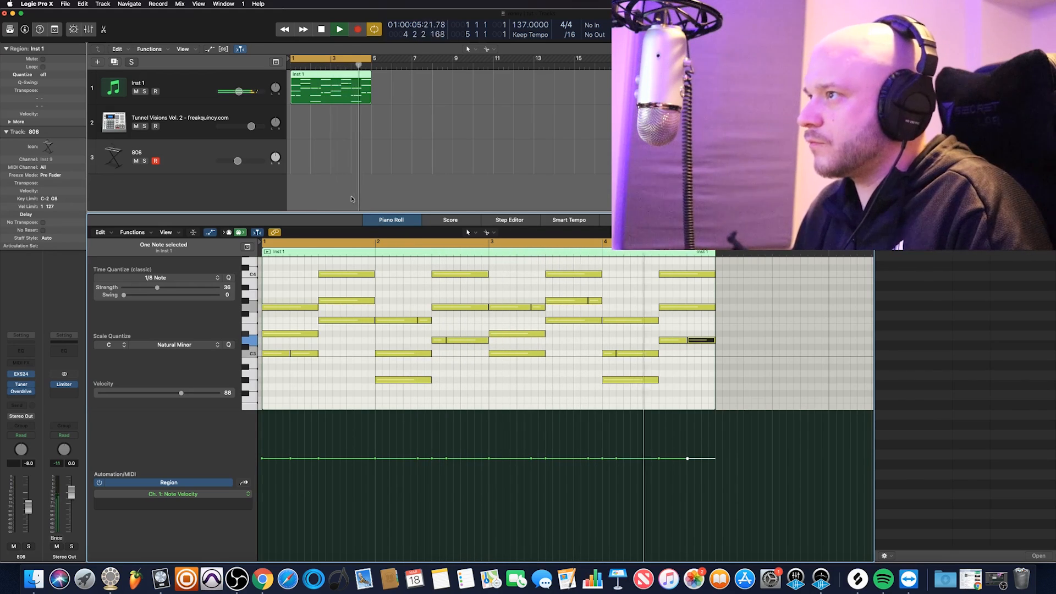
pyautogui.press('space')
# Bounce the Inst 1 chord region in place, leaving the source and keeping normalization off.
pyautogui.click(329, 187)
pyautogui.click(313, 91)
pyautogui.rightClick(313, 91)
pyautogui.click(335, 101)
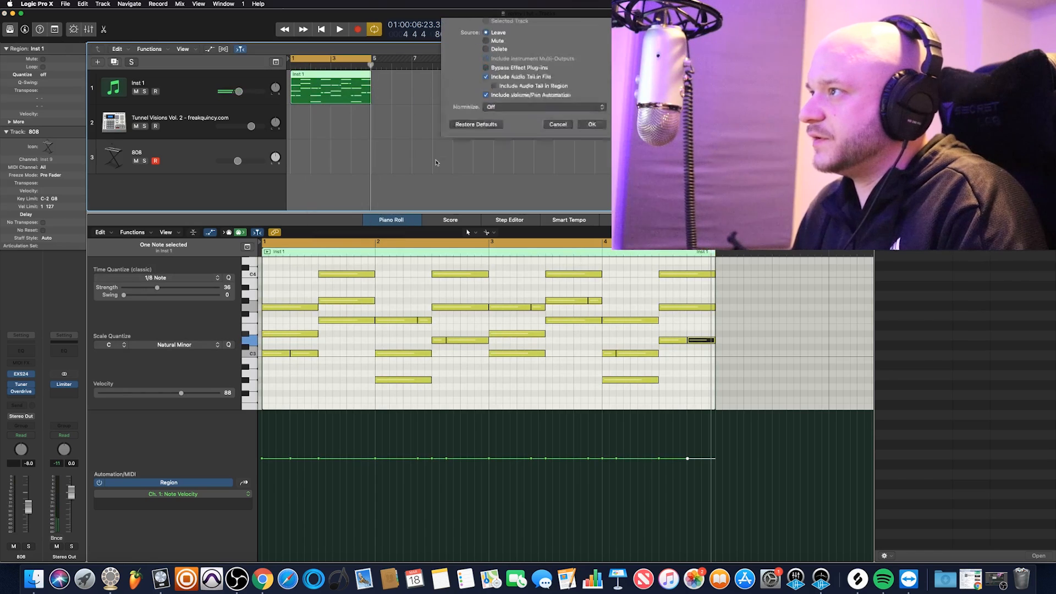
pyautogui.press('Return')
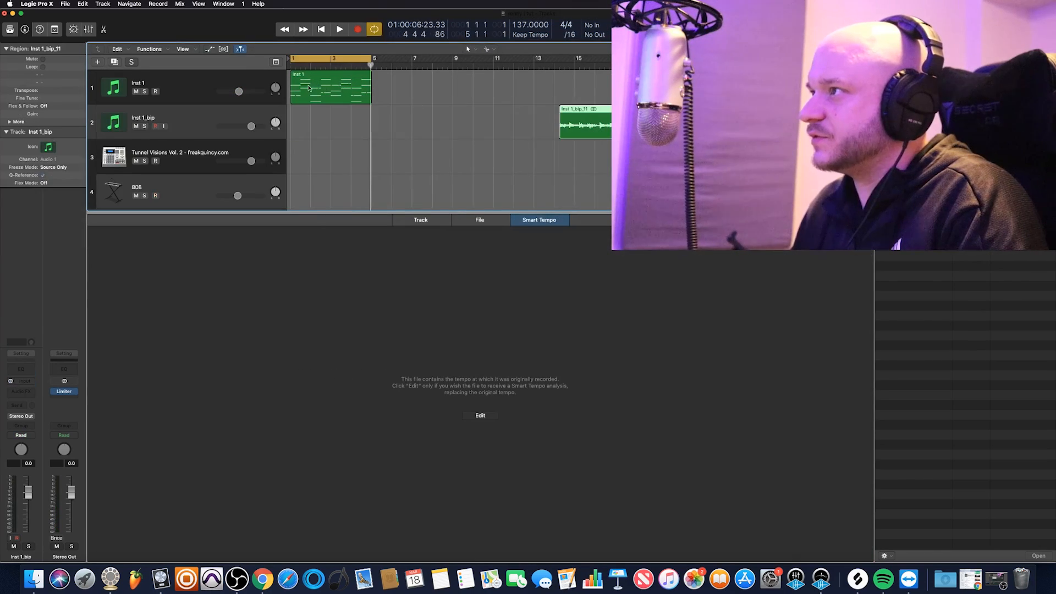
# Bounce the Inst 1 region in place again and move the new audio region to start at bar 5.
pyautogui.rightClick(310, 87)
pyautogui.click(325, 89)
pyautogui.click(588, 171)
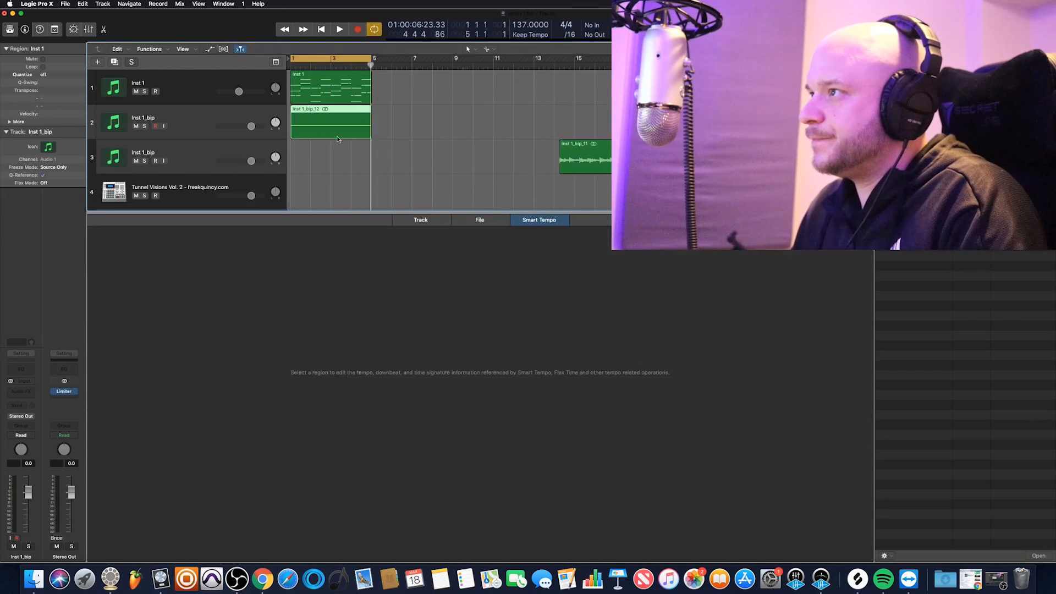
pyautogui.moveTo(355, 132); pyautogui.dragTo(431, 135)
pyautogui.moveTo(430, 134); pyautogui.dragTo(550, 134)
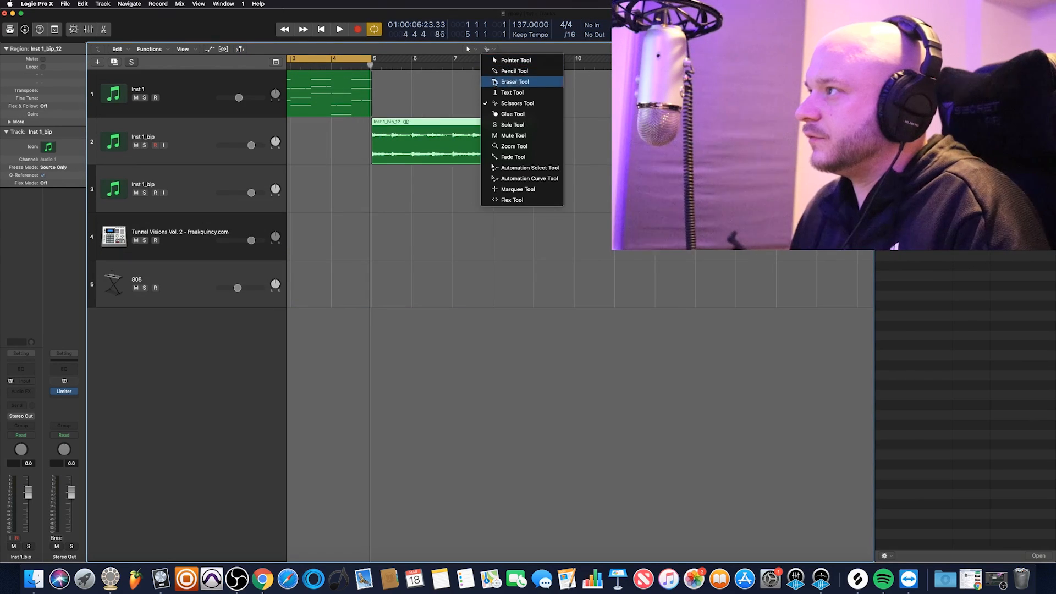
# Cut the bounced audio region at bar 5 into ten slices with the Scissors Tool, following the chord changes and note splits.
pyautogui.click(516, 104)
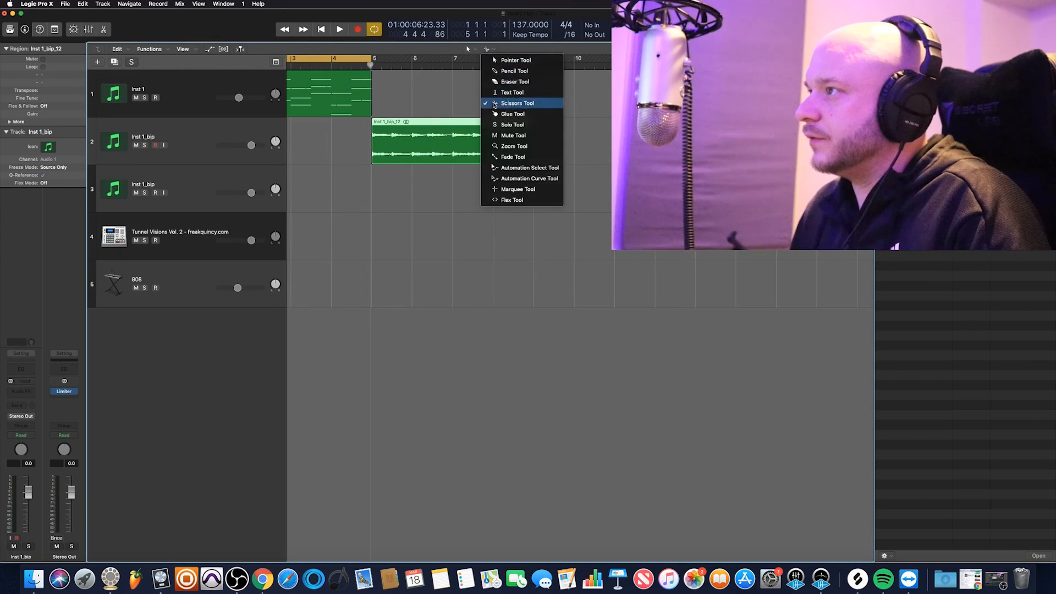
pyautogui.click(393, 137)
pyautogui.click(413, 137)
pyautogui.click(429, 149)
pyautogui.click(433, 155)
pyautogui.click(454, 140)
pyautogui.click(474, 141)
pyautogui.click(494, 141)
pyautogui.click(513, 142)
pyautogui.click(523, 142)
pyautogui.click(556, 149)
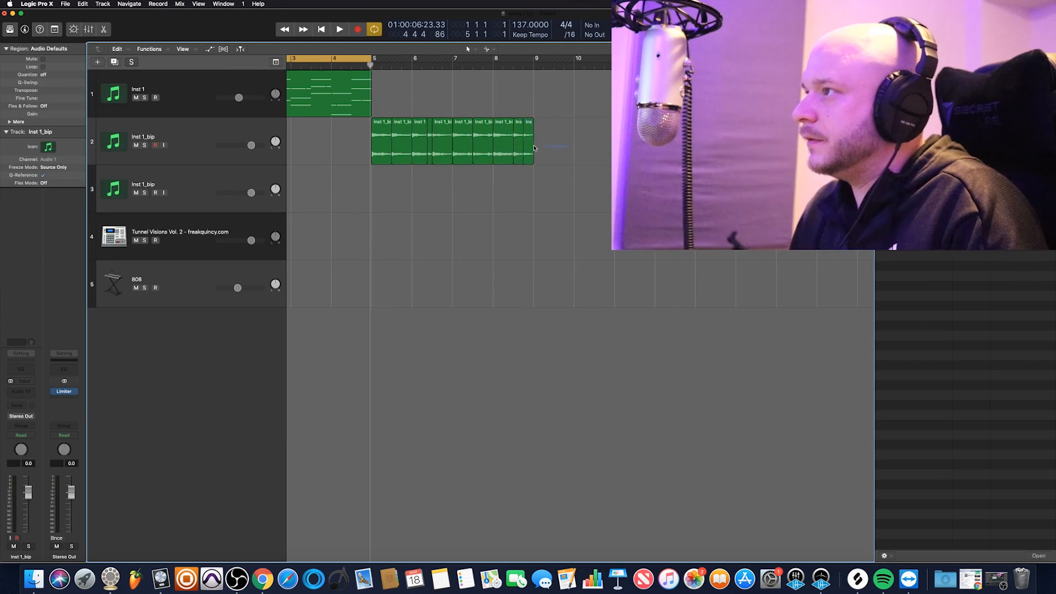
# Convert all ten audio slices to a new sampler track, creating one-shot zones from regions over trigger notes C-2 to G8.
pyautogui.moveTo(556, 148); pyautogui.dragTo(368, 146)
pyautogui.rightClick(382, 143)
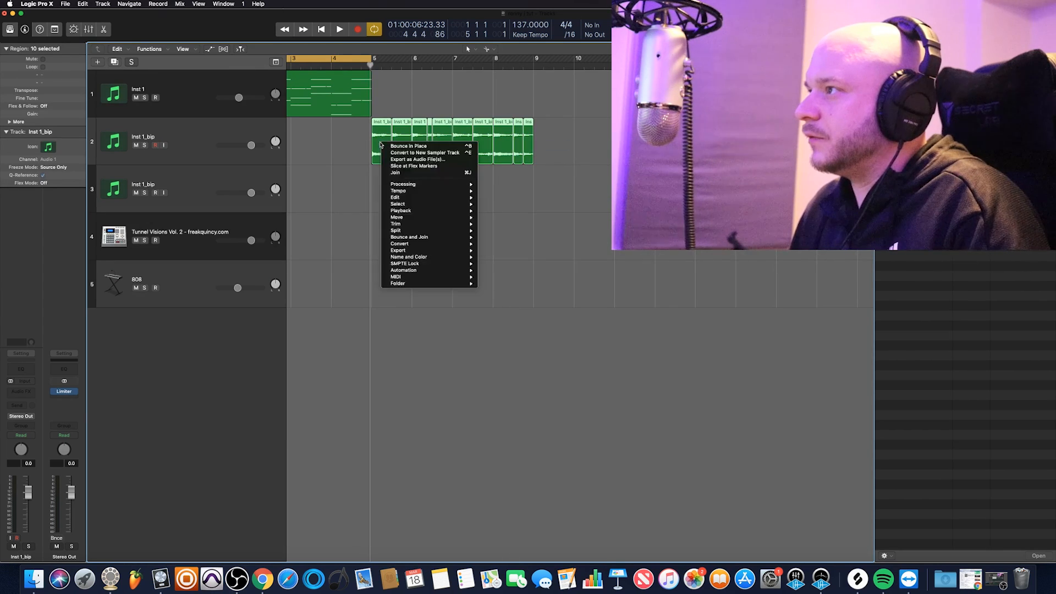
pyautogui.click(407, 152)
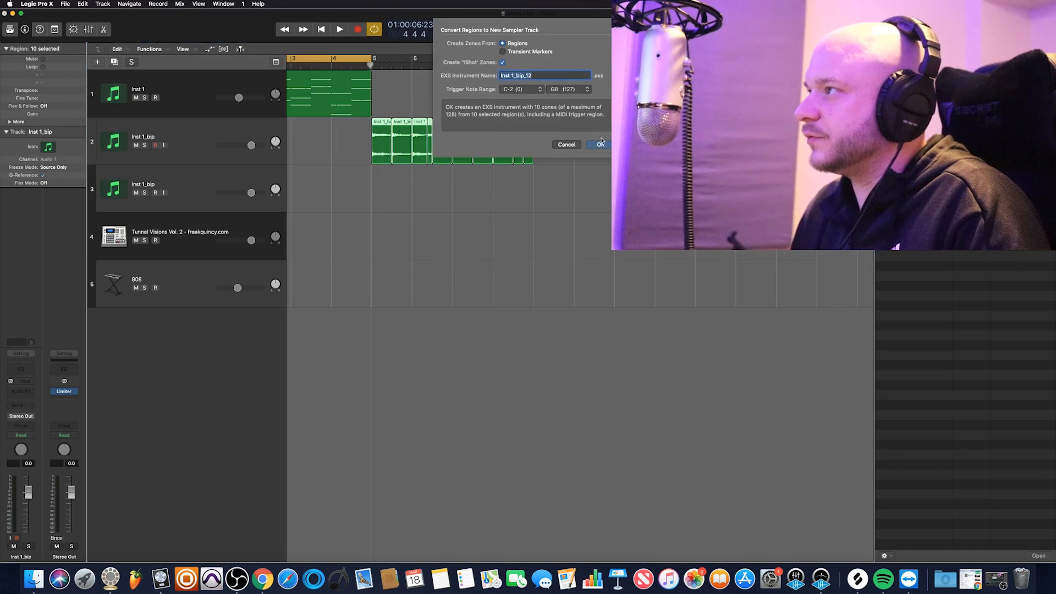
pyautogui.click(600, 145)
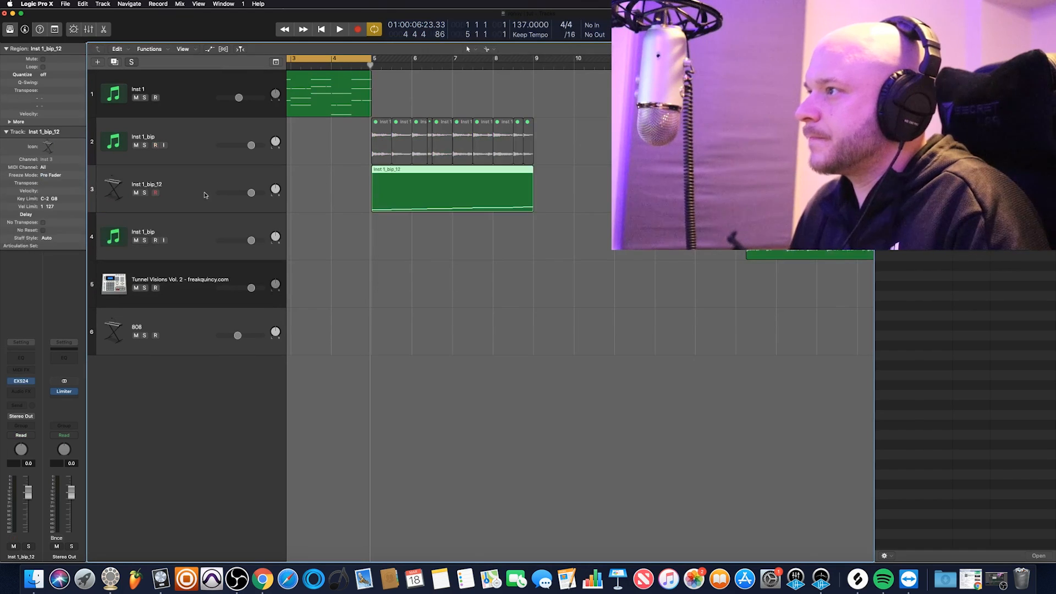
# Delete the generated MIDI region from the new sampler track.
pyautogui.click(206, 182)
pyautogui.click(480, 193)
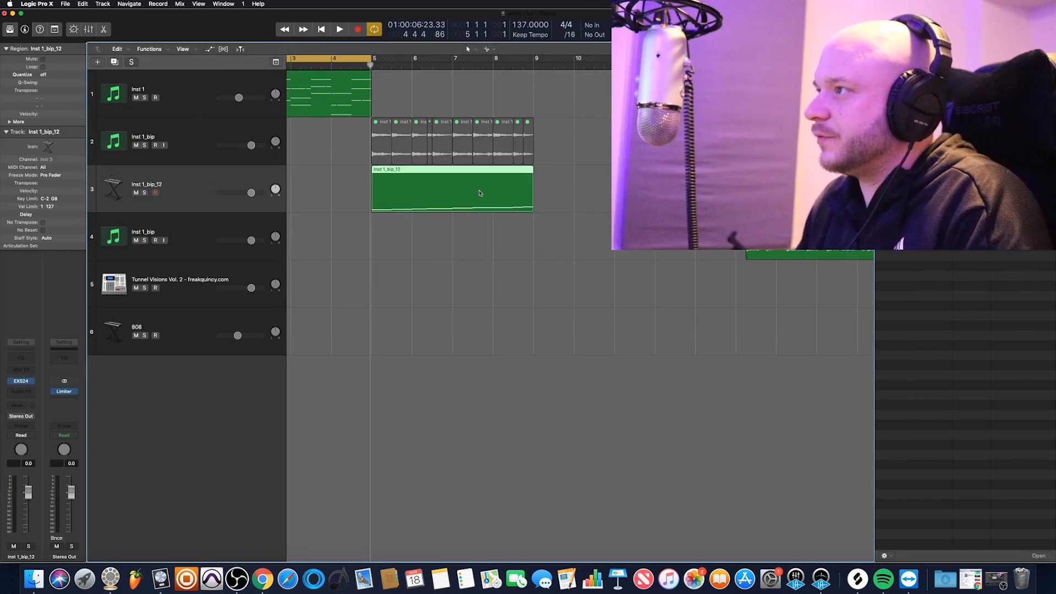
pyautogui.press('Delete')
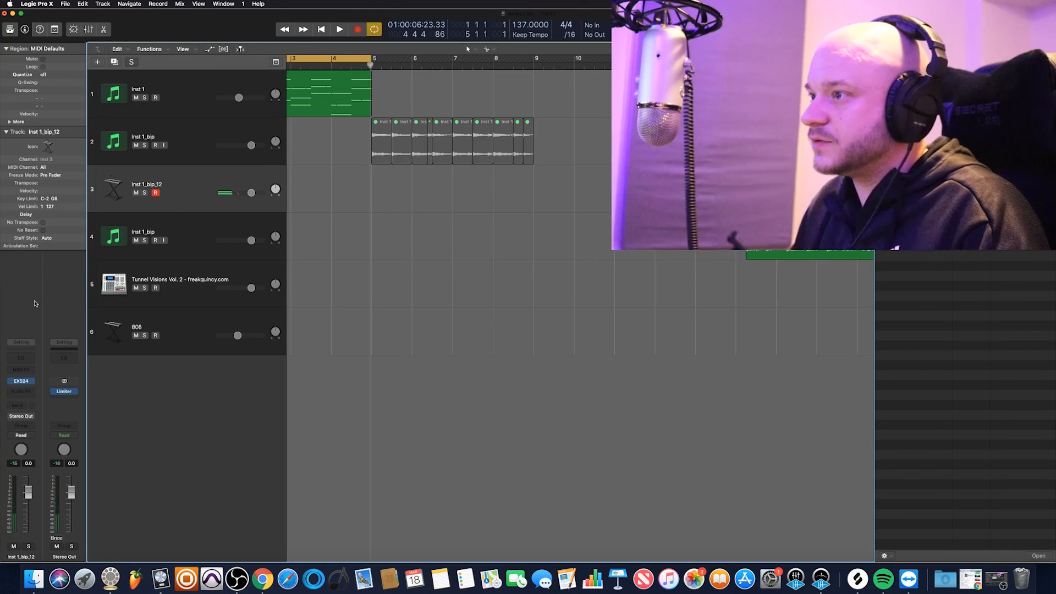
# Limit the sliced instrument's group to a polyphony of 1 voice in the EXS24 instrument editor, and close the sampler windows.
pyautogui.click(21, 381)
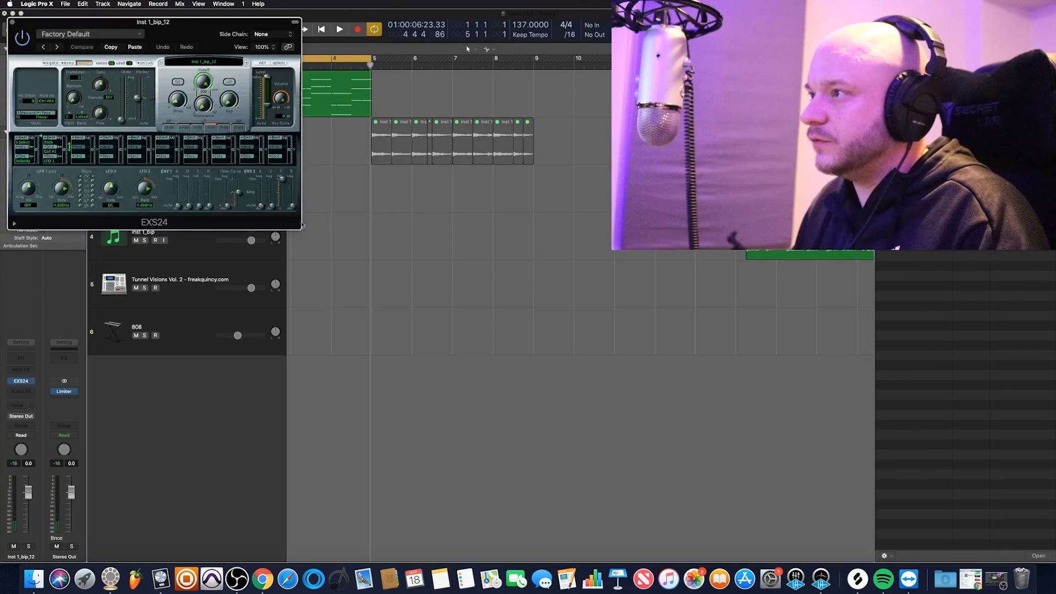
pyautogui.click(262, 63)
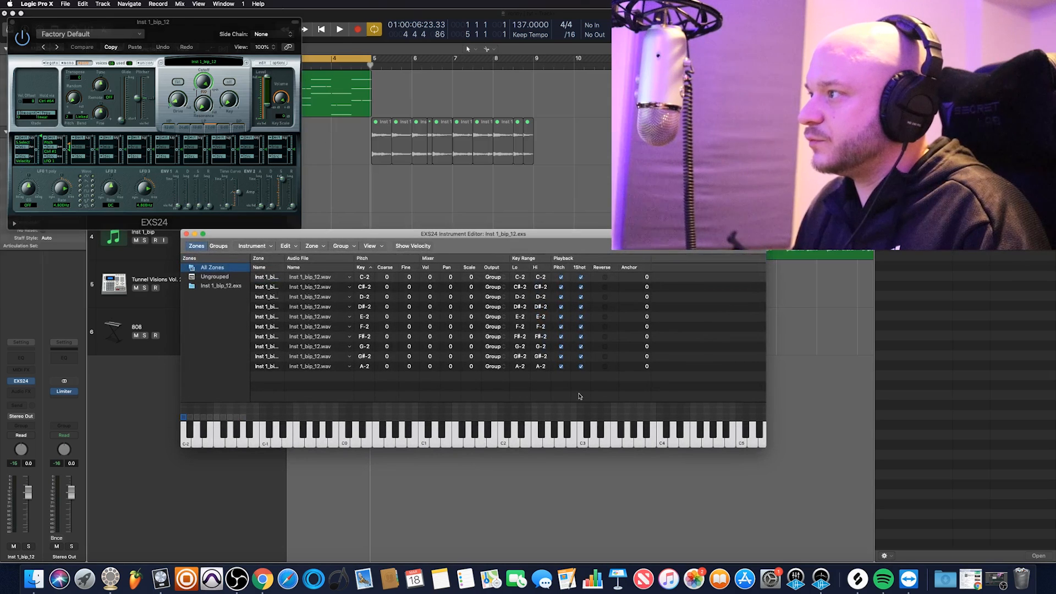
pyautogui.click(207, 287)
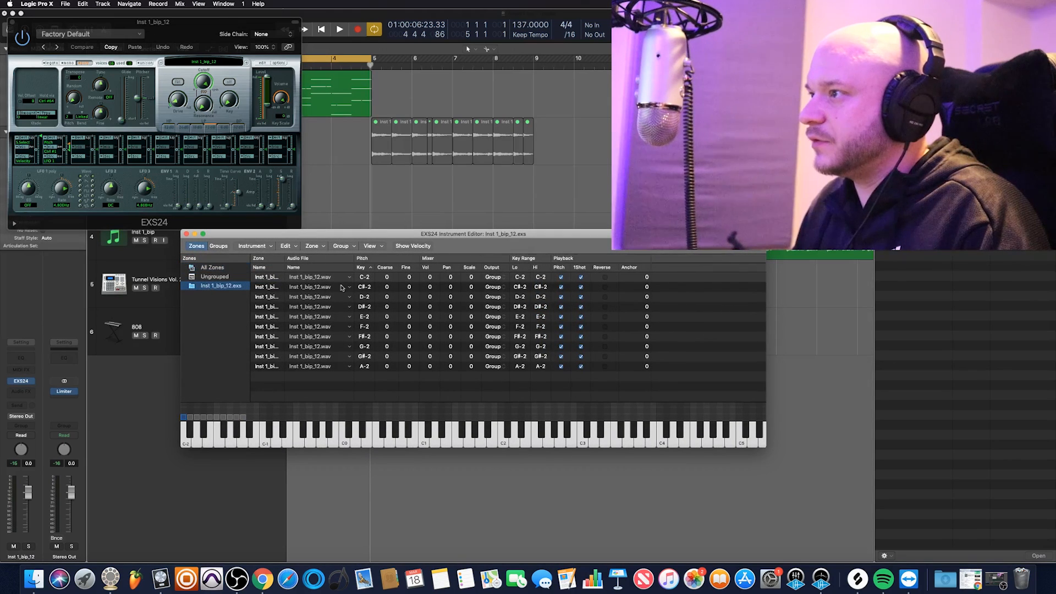
pyautogui.click(219, 246)
pyautogui.click(338, 281)
pyautogui.click(330, 290)
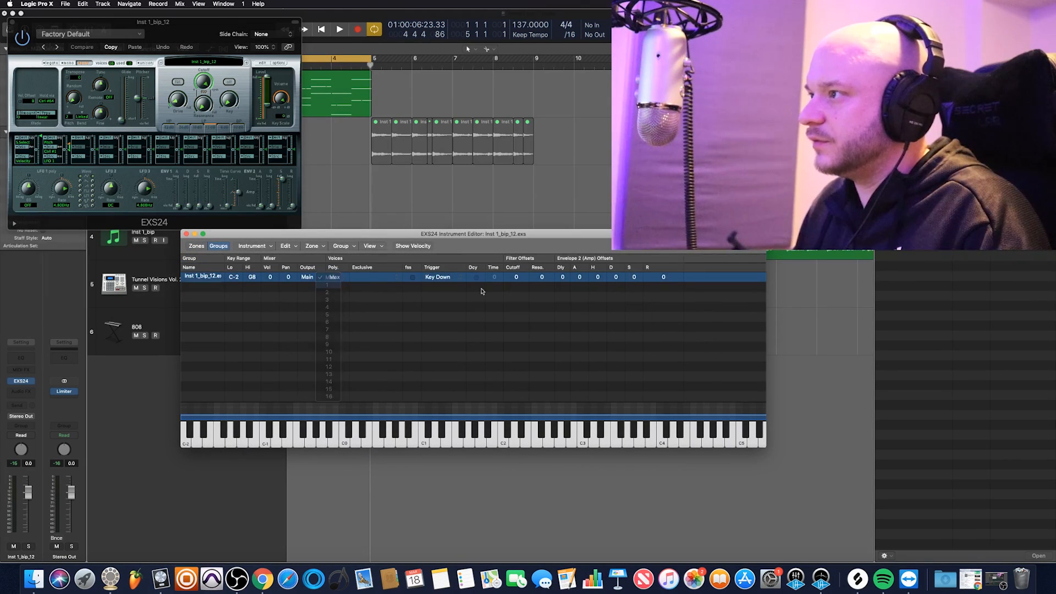
pyautogui.click(194, 234)
pyautogui.click(12, 22)
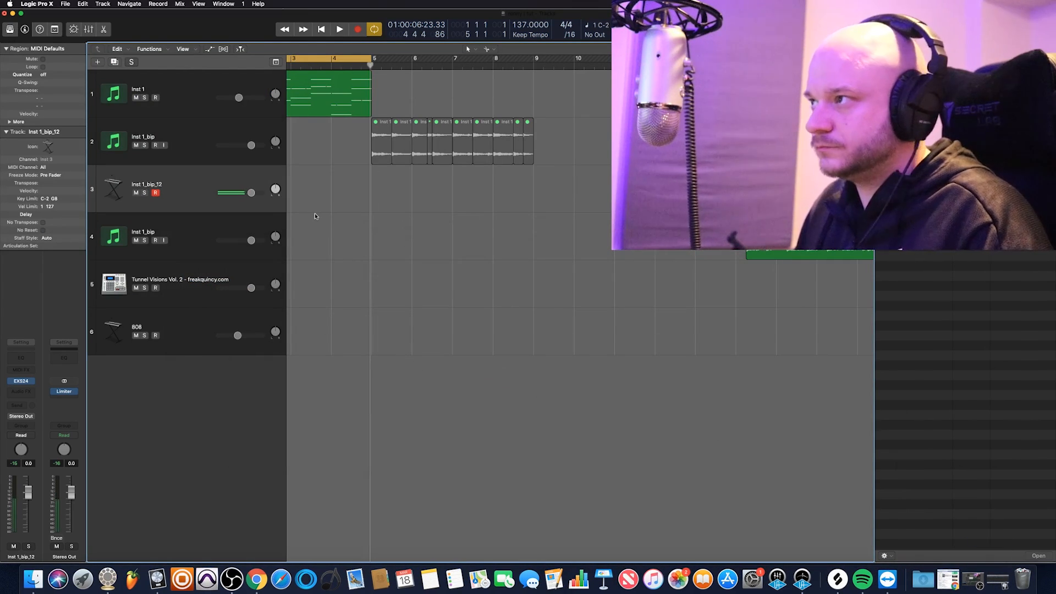
pyautogui.rightClick(376, 189)
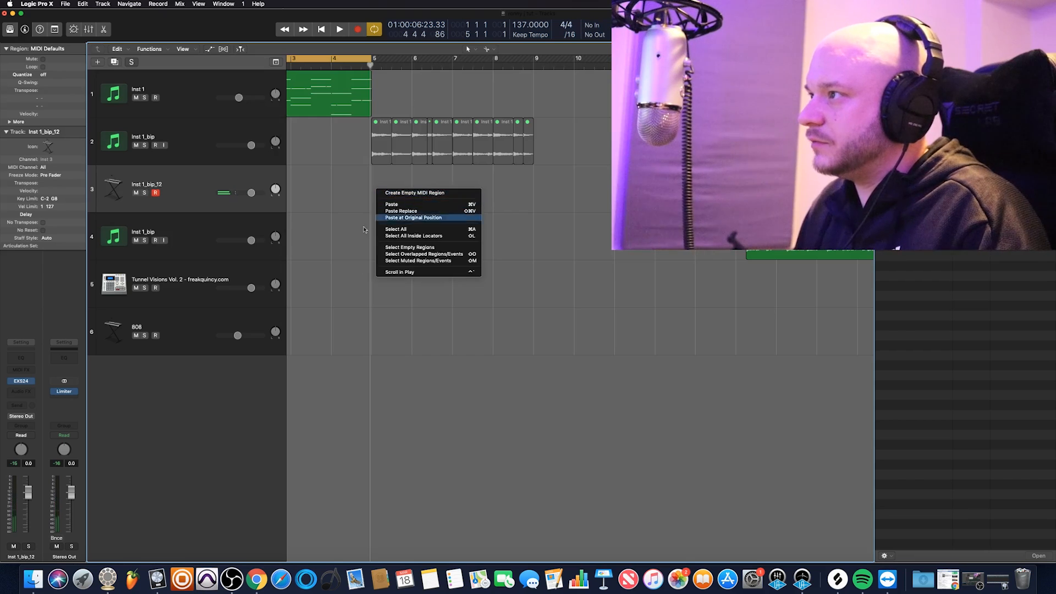
pyautogui.click(351, 292)
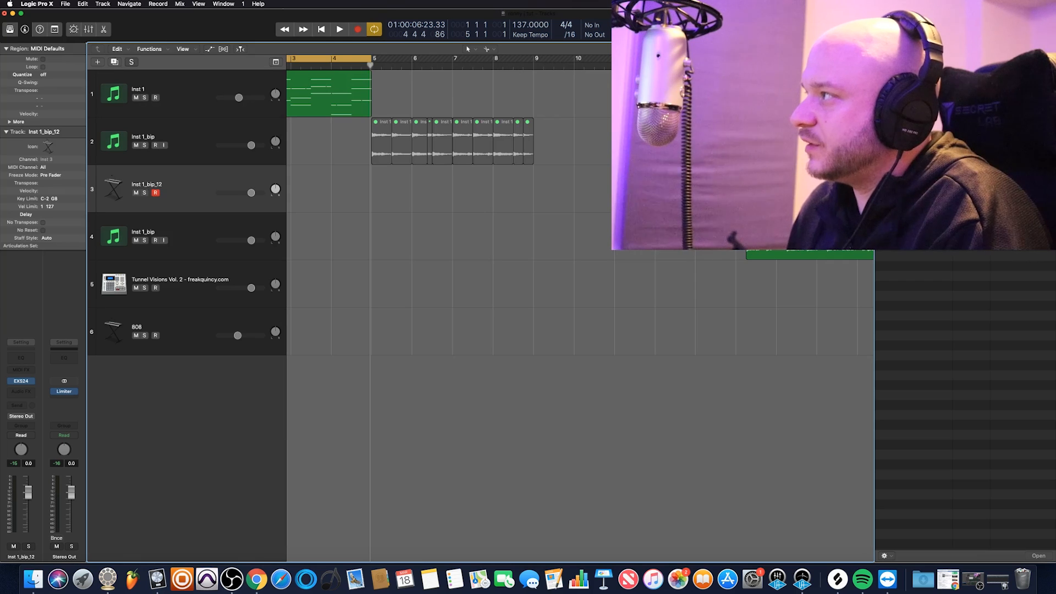
# Add the HatLoop7_B loop to a new audio track at bar 1 and match it to the project tempo and downbeat after Smart Tempo analysis.
pyautogui.moveTo(924, 184); pyautogui.dragTo(276, 384)
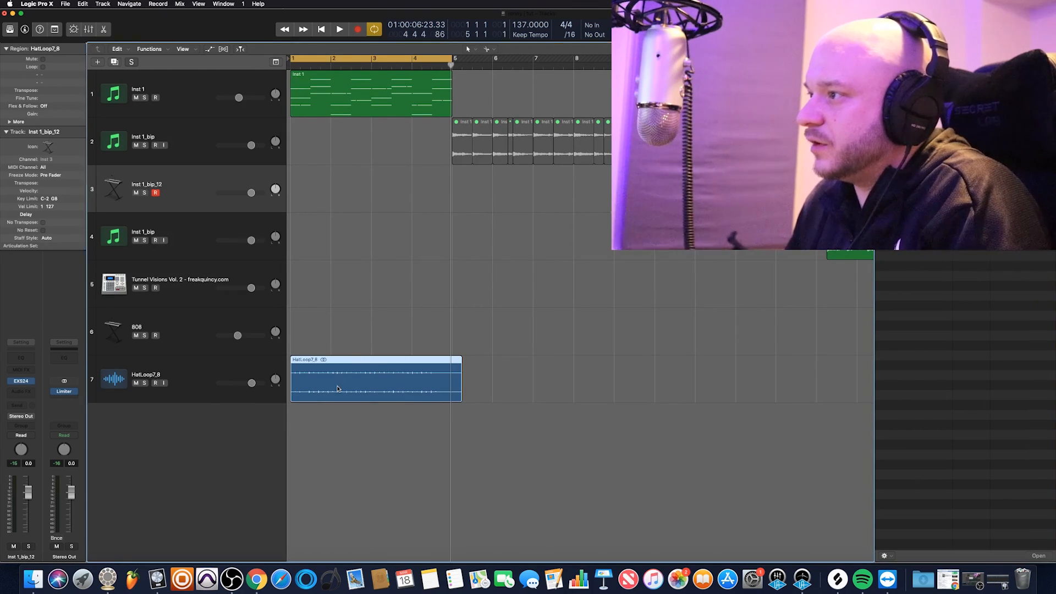
pyautogui.doubleClick(360, 380)
pyautogui.click(537, 221)
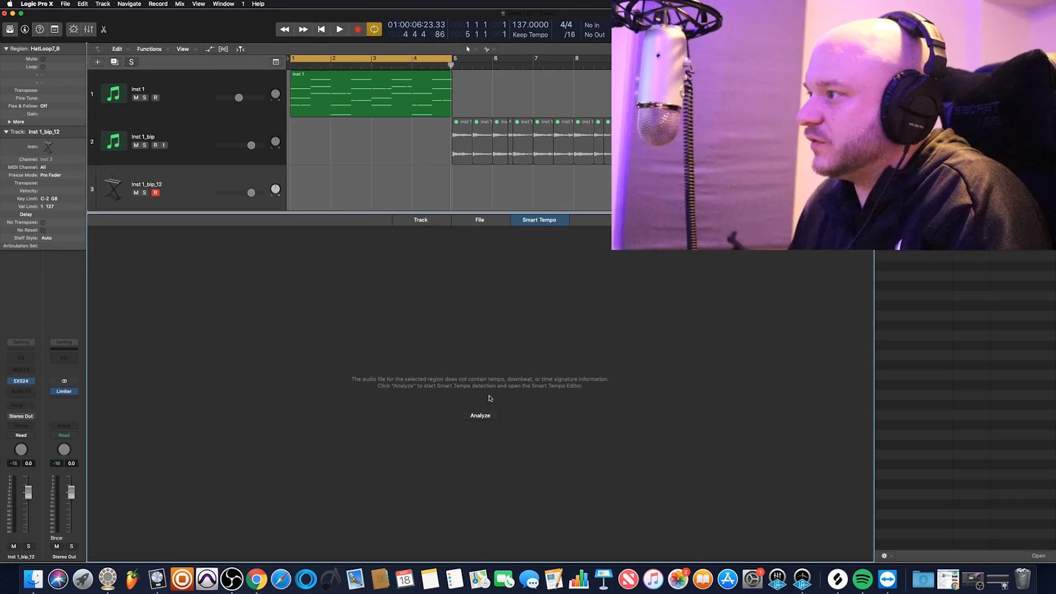
pyautogui.click(480, 415)
pyautogui.click(102, 235)
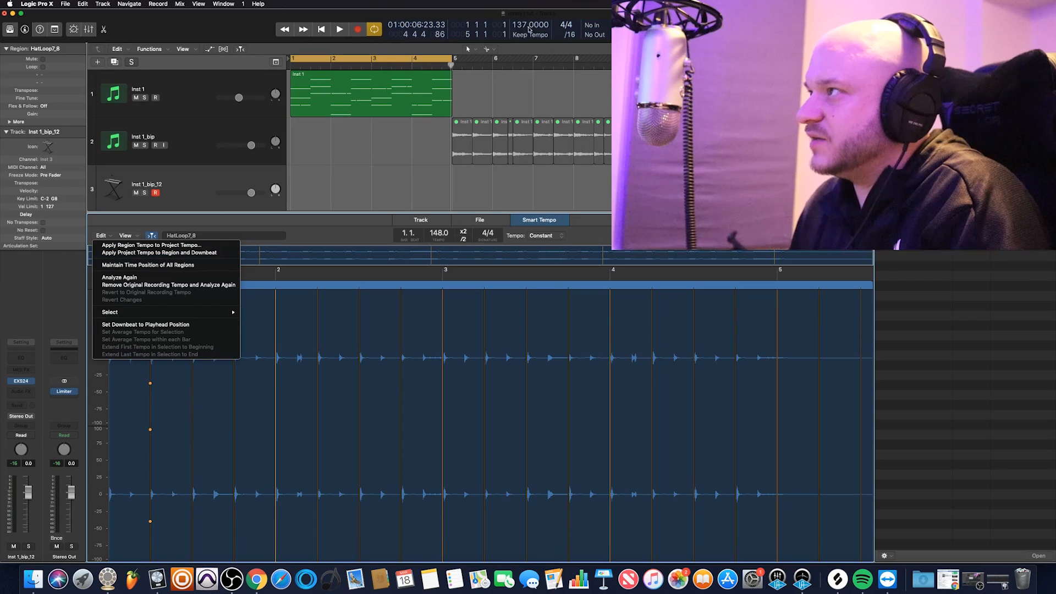
pyautogui.click(160, 253)
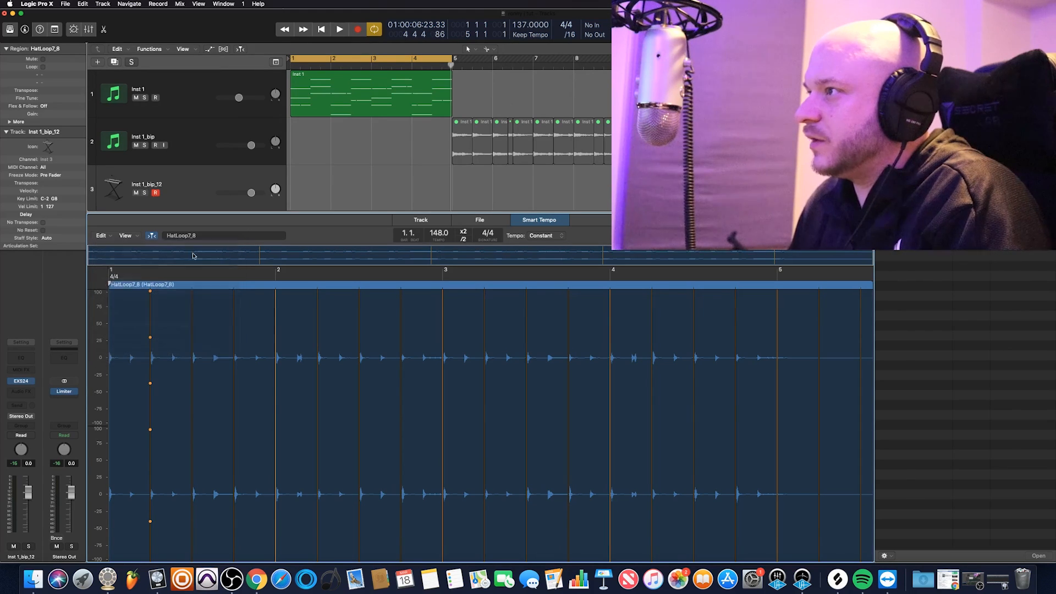
# Play the chord progression together with the hat loop and review all tracks in the arrangement.
pyautogui.scroll(-2, 376, 175)
pyautogui.press('space')
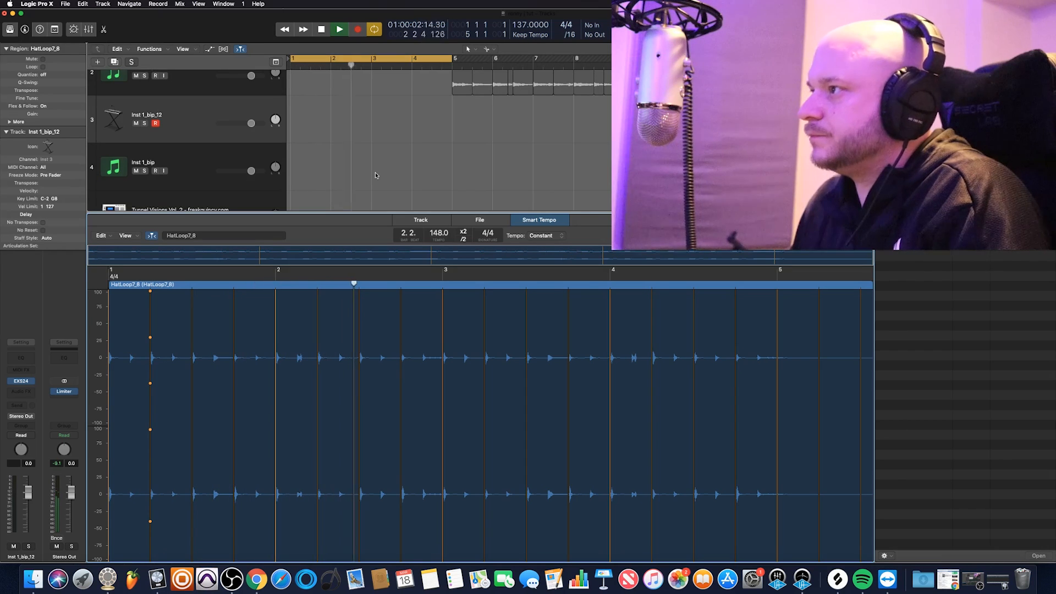
pyautogui.scroll(-3, 376, 175)
pyautogui.hscroll(-4, 376, 175)
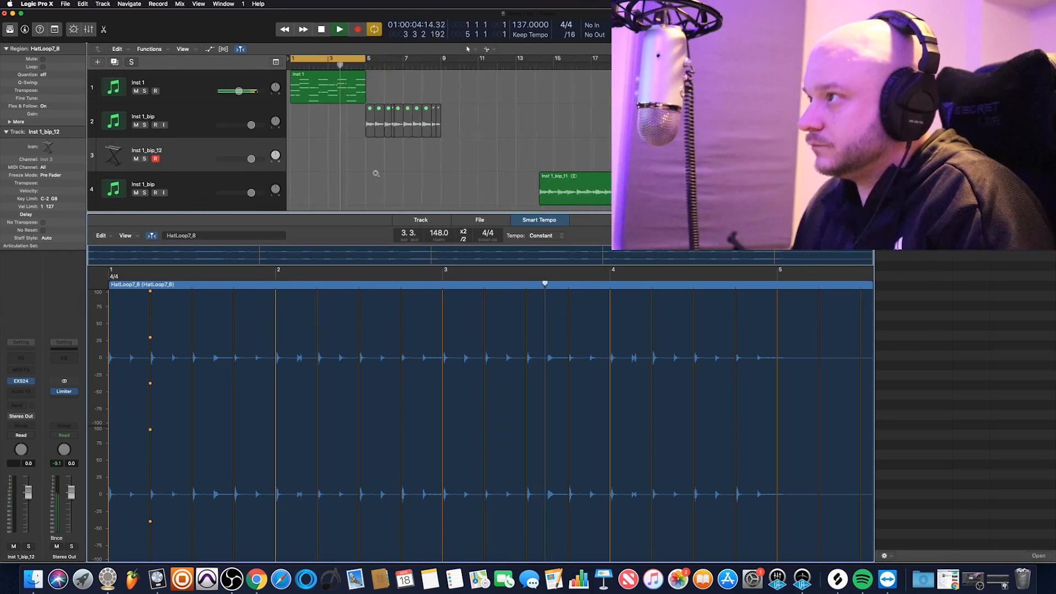
pyautogui.scroll(-4, 376, 174)
pyautogui.hscroll(2, 375, 175)
pyautogui.hscroll(-3, 396, 151)
pyautogui.hscroll(1, 417, 128)
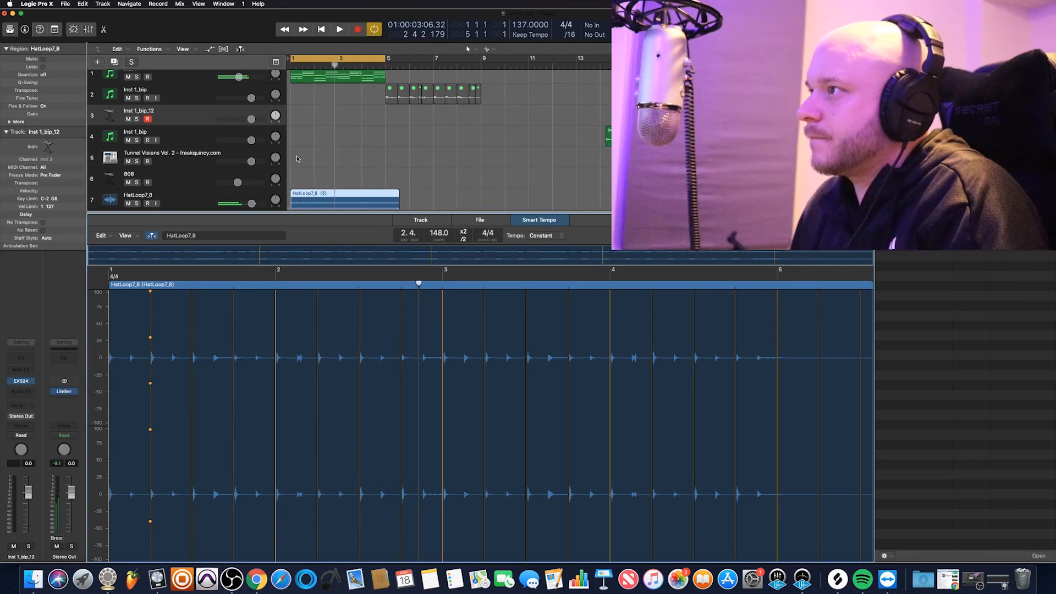
# Create an empty four-bar MIDI region at bar 1 on the Tunnel Visions Vol. 2 drum track.
pyautogui.click(297, 159)
pyautogui.rightClick(297, 160)
pyautogui.click(312, 162)
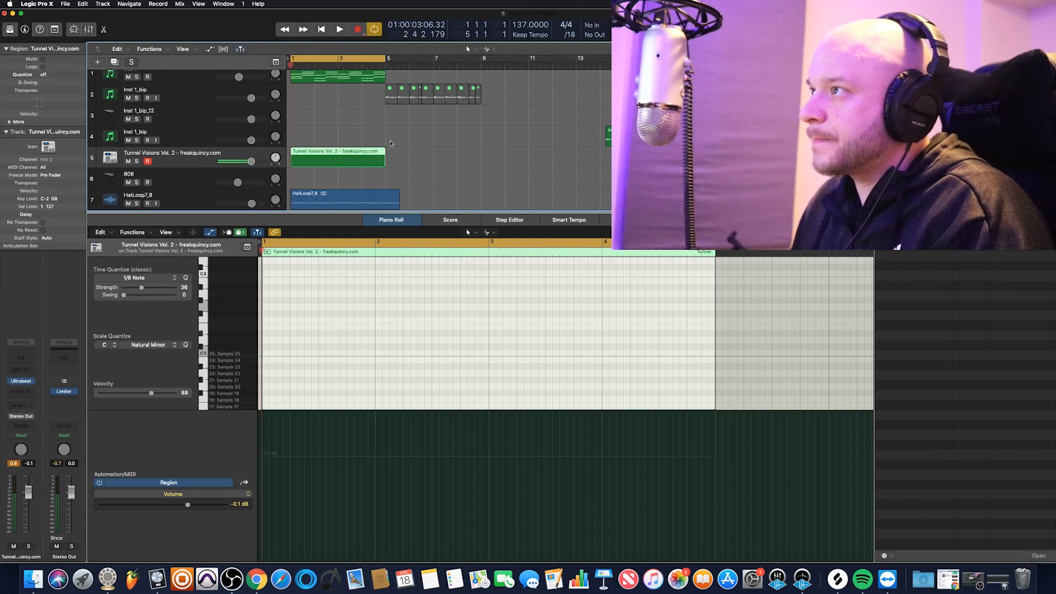
# Record one drum hit in each of the four bars of the drum track and quantize all the notes to 1/8 Note.
pyautogui.press('r')
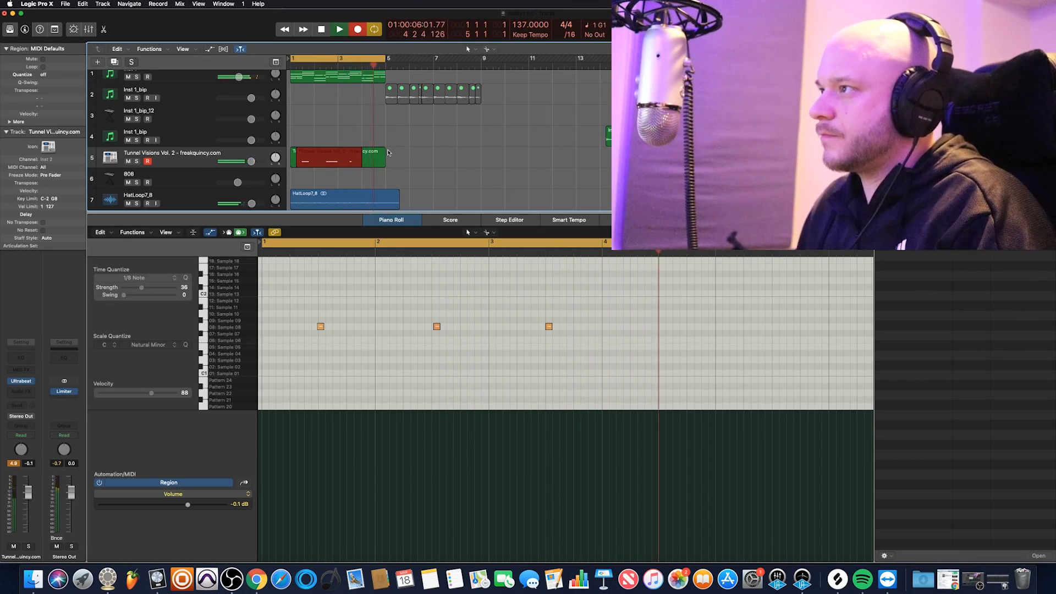
pyautogui.press('space')
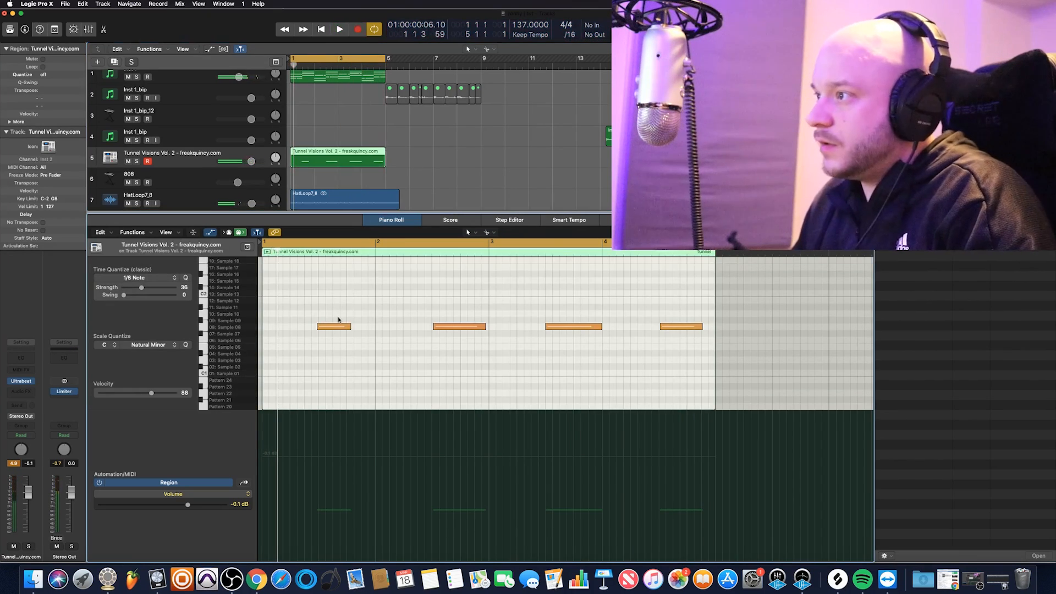
pyautogui.press('super+a')
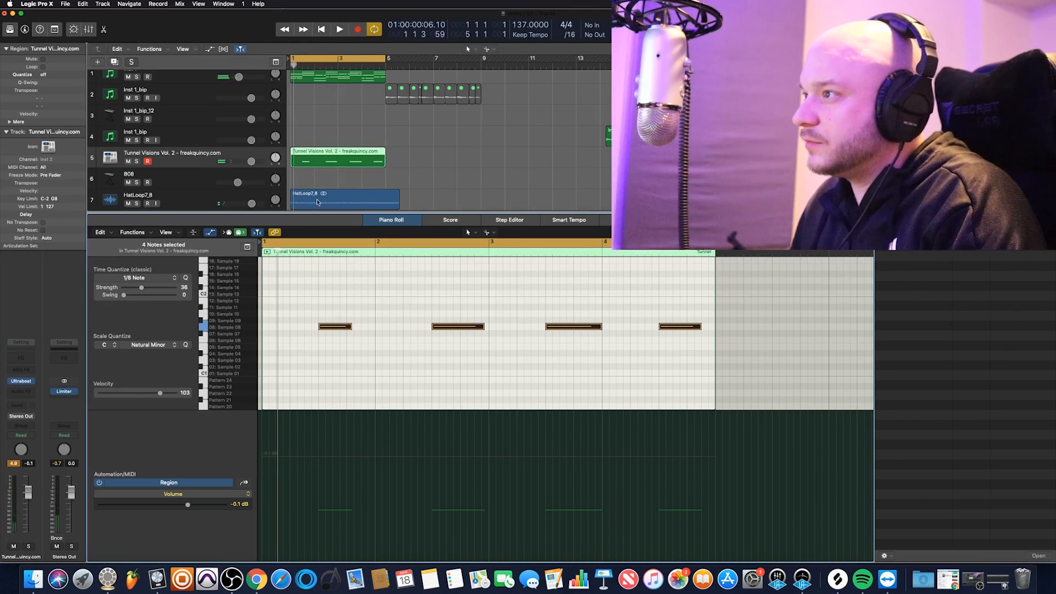
# Add a Channel EQ to the HatLoop7_B track with a low-cut filter at 3300 Hz and the output gain raised to about +11.5 dB.
pyautogui.click(185, 199)
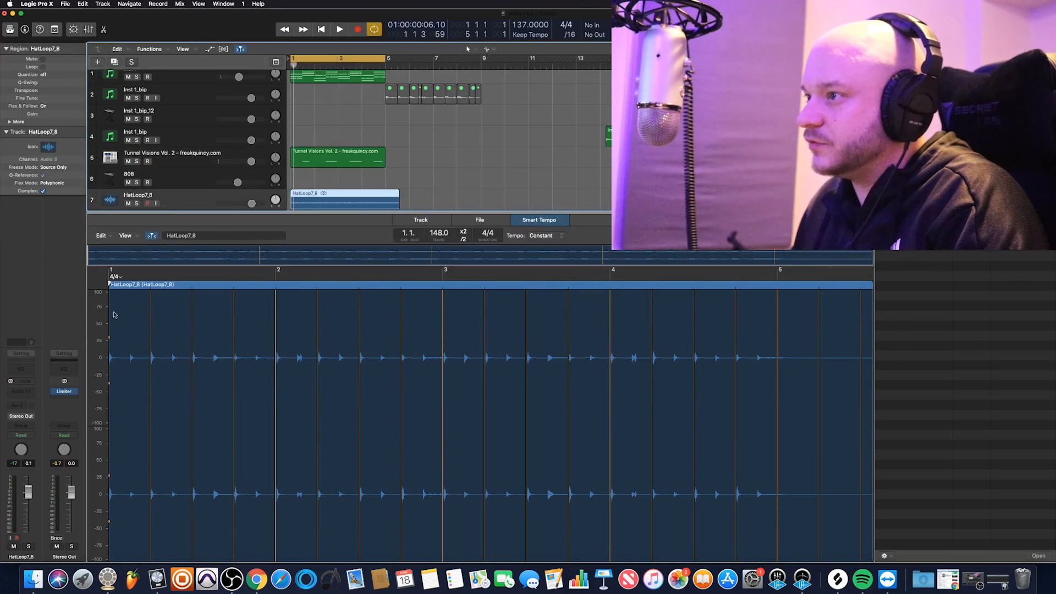
pyautogui.click(21, 369)
pyautogui.click(38, 64)
pyautogui.press('space')
pyautogui.moveTo(26, 137); pyautogui.dragTo(295, 144)
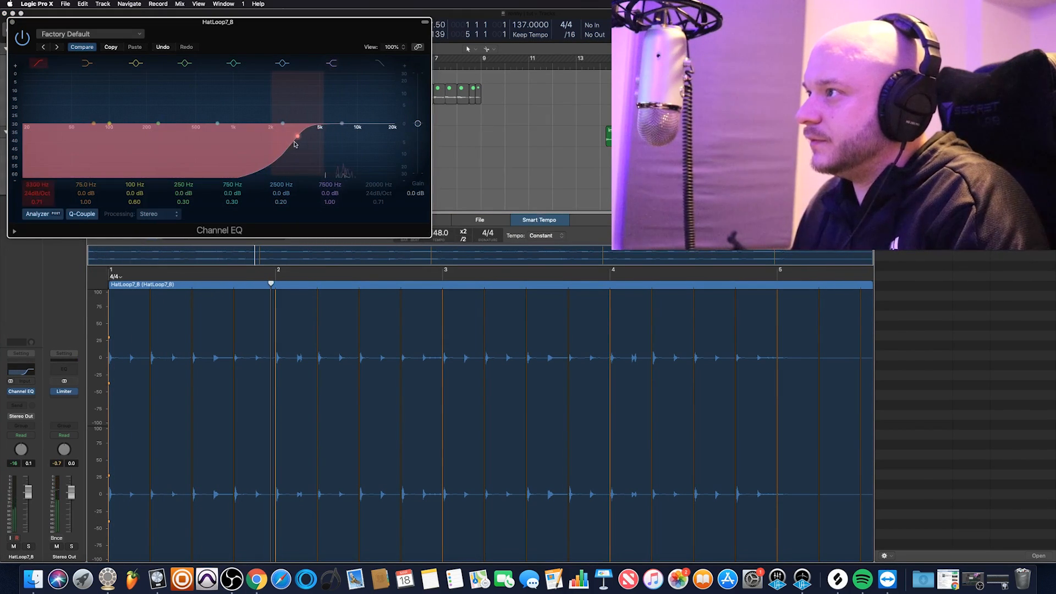
pyautogui.moveTo(418, 124); pyautogui.dragTo(421, 103)
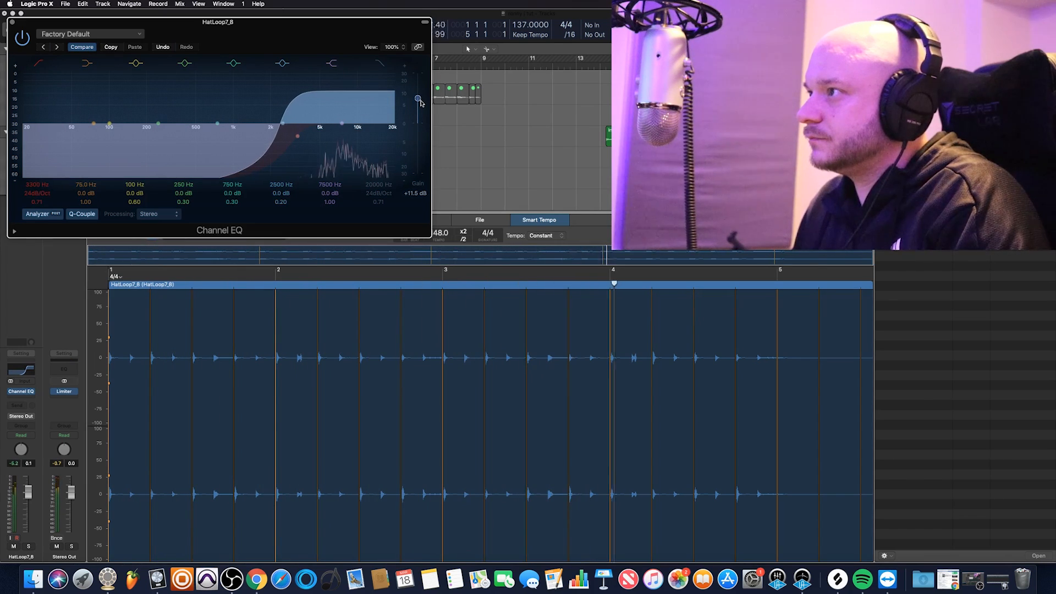
pyautogui.click(12, 22)
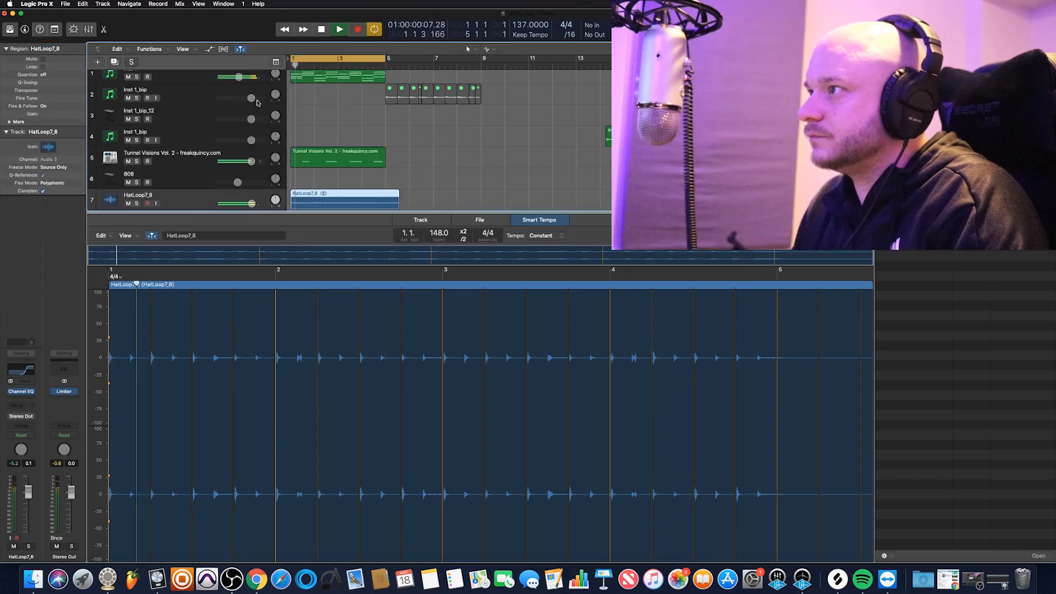
pyautogui.moveTo(313, 126); pyautogui.dragTo(384, 125)
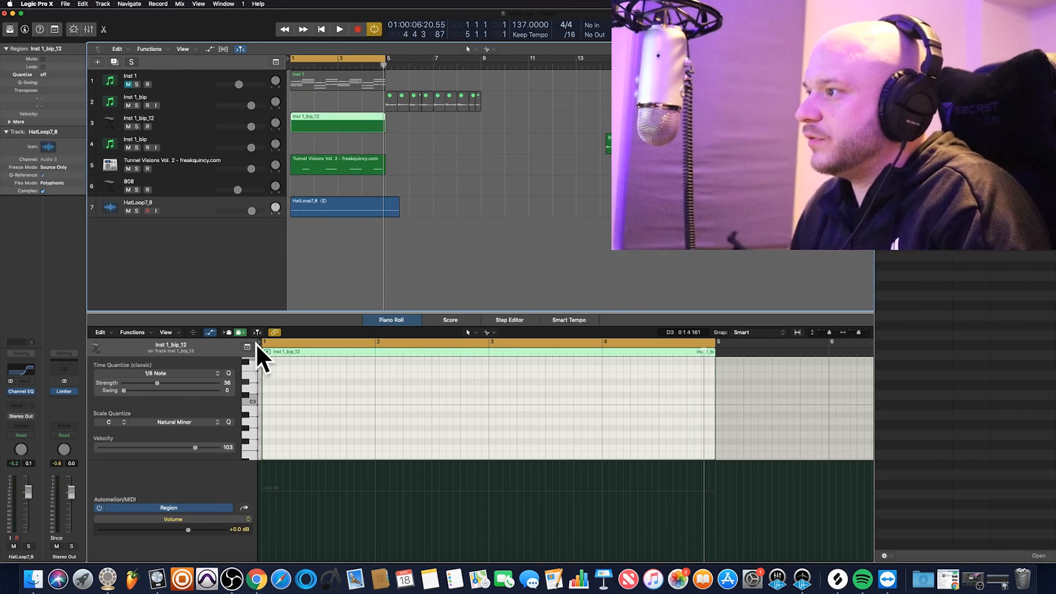
pyautogui.scroll(-12, 259, 405)
pyautogui.click(253, 456)
pyautogui.press('Delete')
# Record a two-bar pattern of the piano slices on the Inst 1_bip_12 track, and loop its region up to bar 5.
pyautogui.click(358, 29)
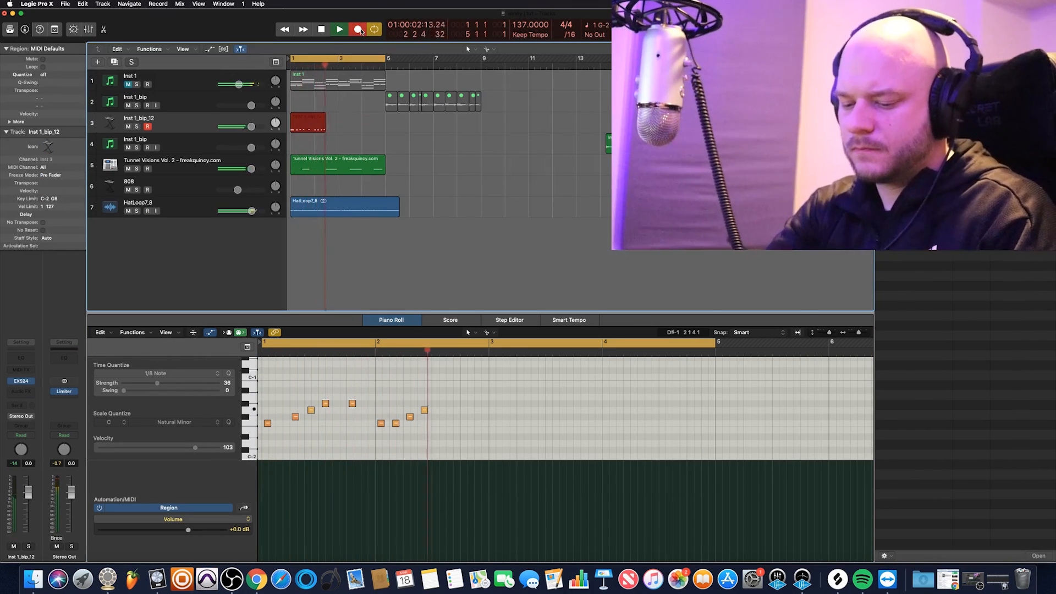
pyautogui.press('space')
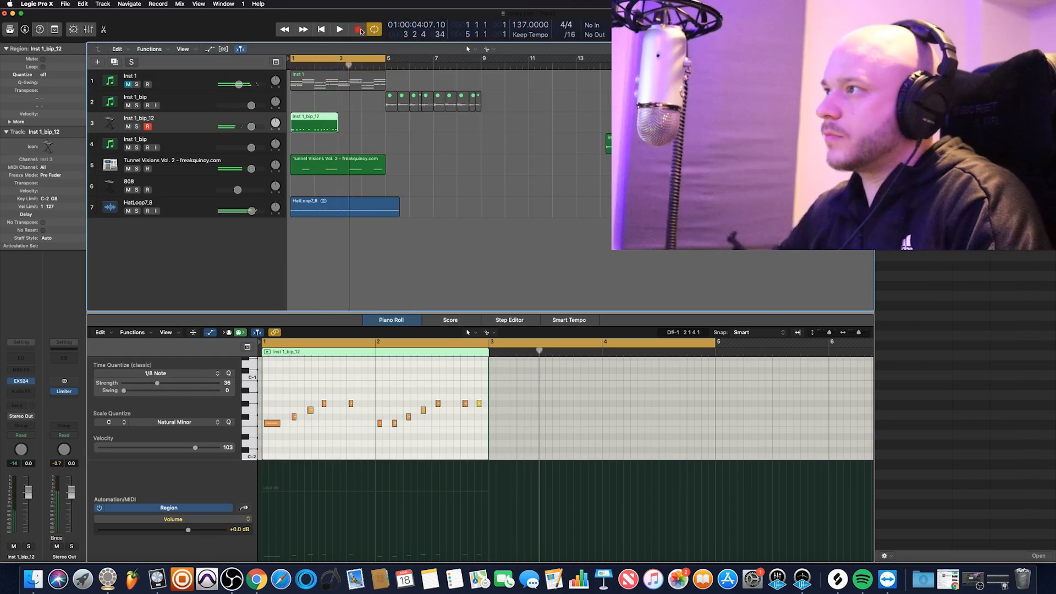
pyautogui.moveTo(376, 118); pyautogui.dragTo(385, 118)
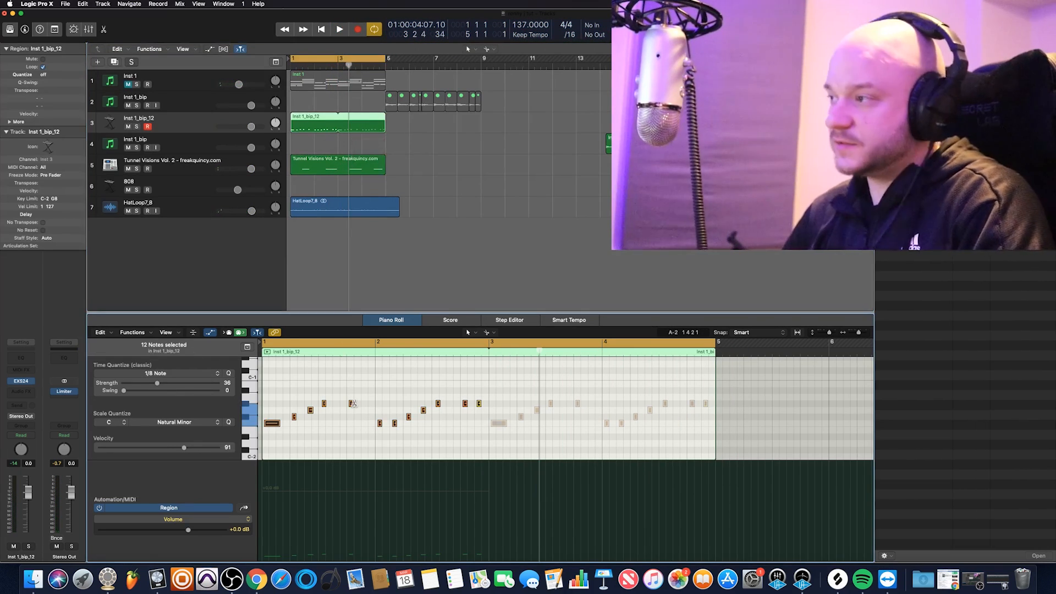
pyautogui.press('a')
pyautogui.press('space')
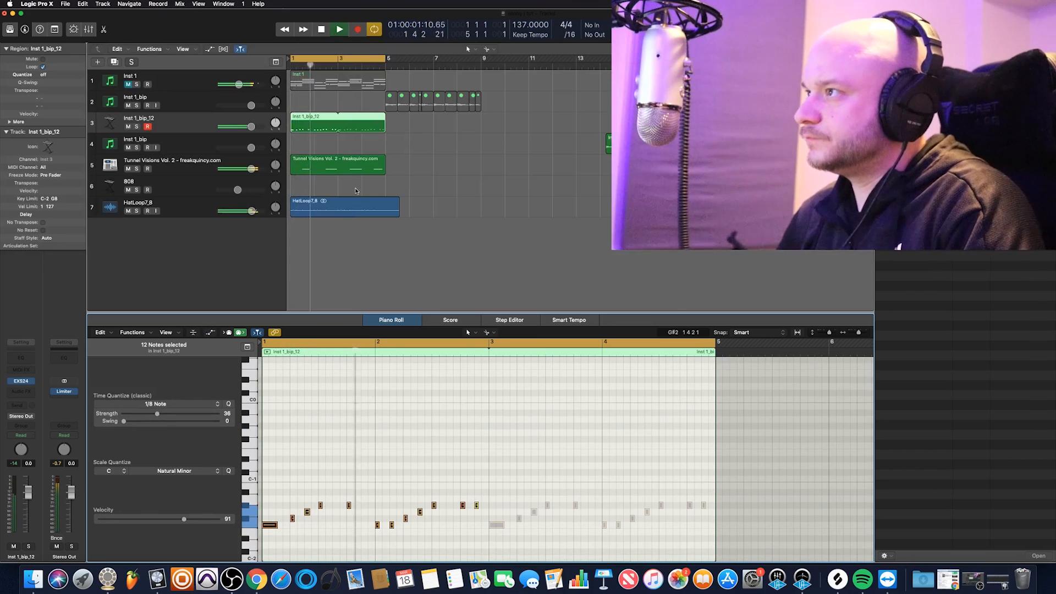
pyautogui.press('space')
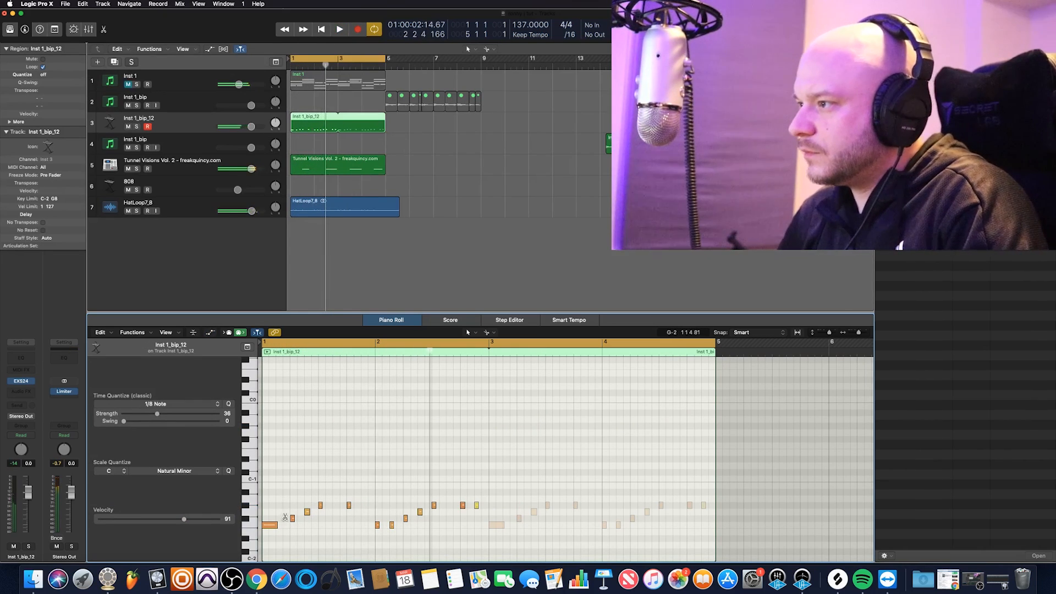
# Paint a higher slice note right after the first note with the Brush Tool, lower it a semitone, and add a low note halfway through beat 3.
pyautogui.press('t')
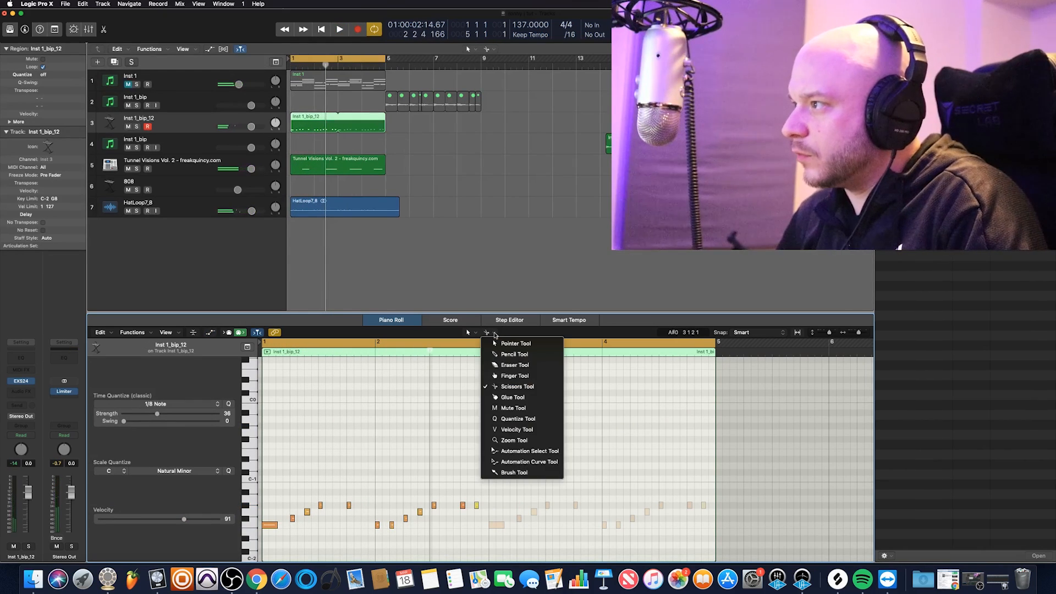
pyautogui.click(498, 471)
pyautogui.click(283, 492)
pyautogui.press('space')
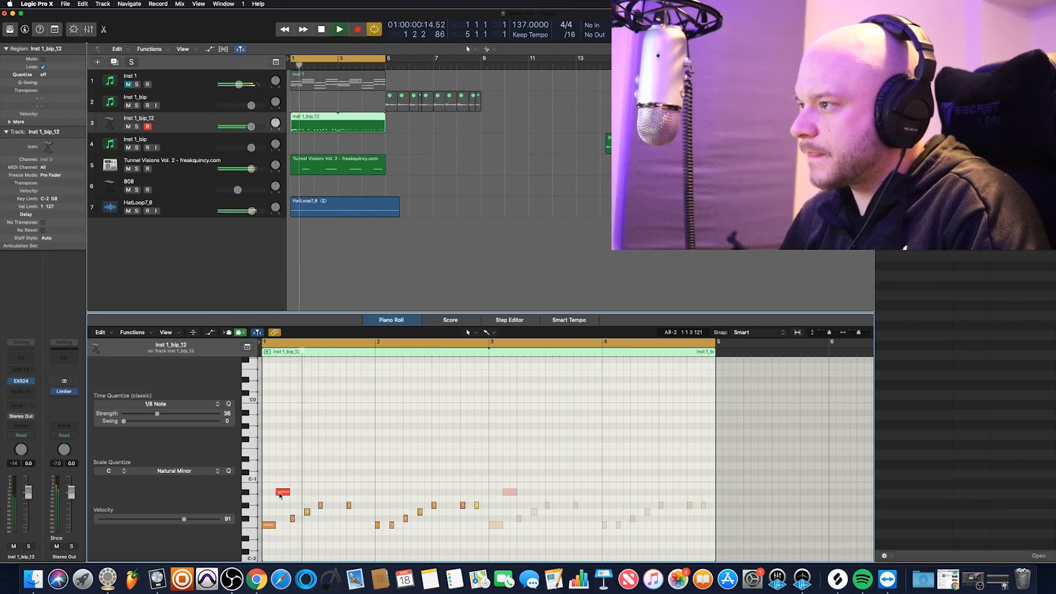
pyautogui.moveTo(280, 494)
pyautogui.mouseDown()
pyautogui.moveTo(335, 503)
pyautogui.moveTo(337, 537)
pyautogui.mouseUp()
pyautogui.press('space')
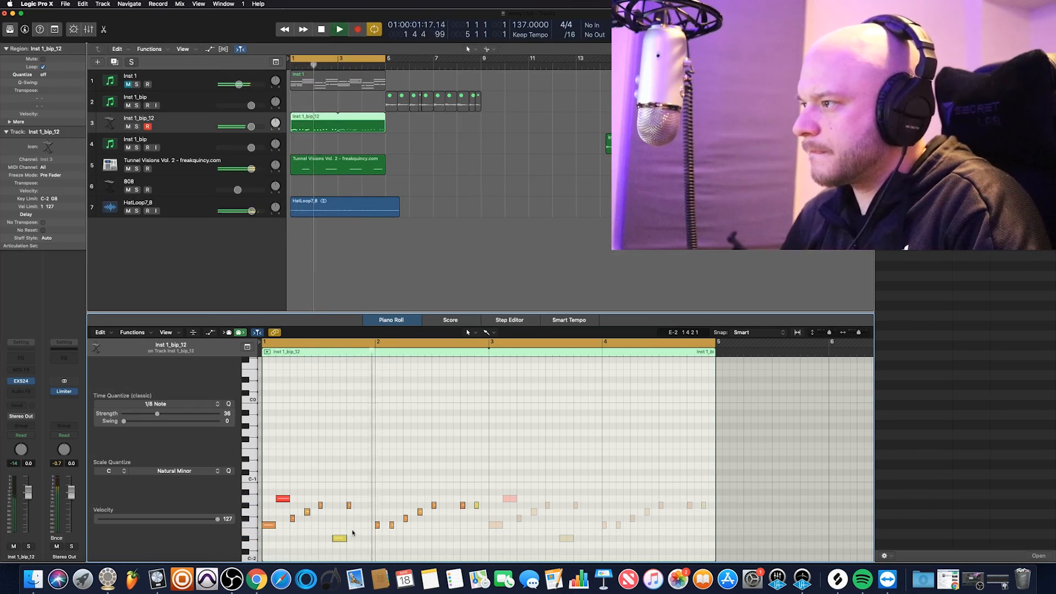
# Paint low slice notes at the end of bar 1 and late in bar 2, and raise bar 2's last note by a semitone.
pyautogui.click(363, 538)
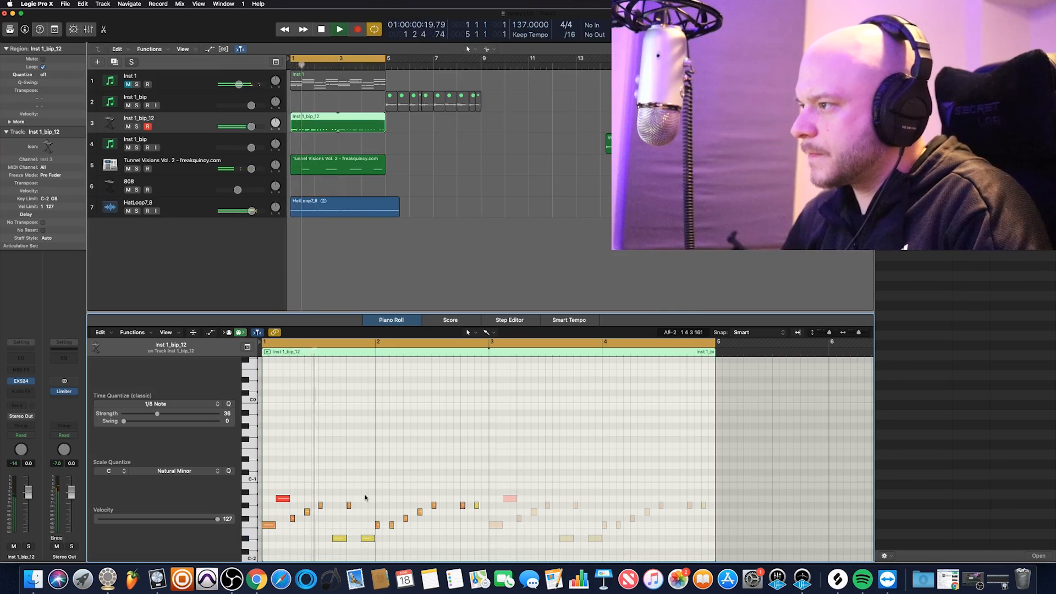
pyautogui.press('space')
pyautogui.click(448, 538)
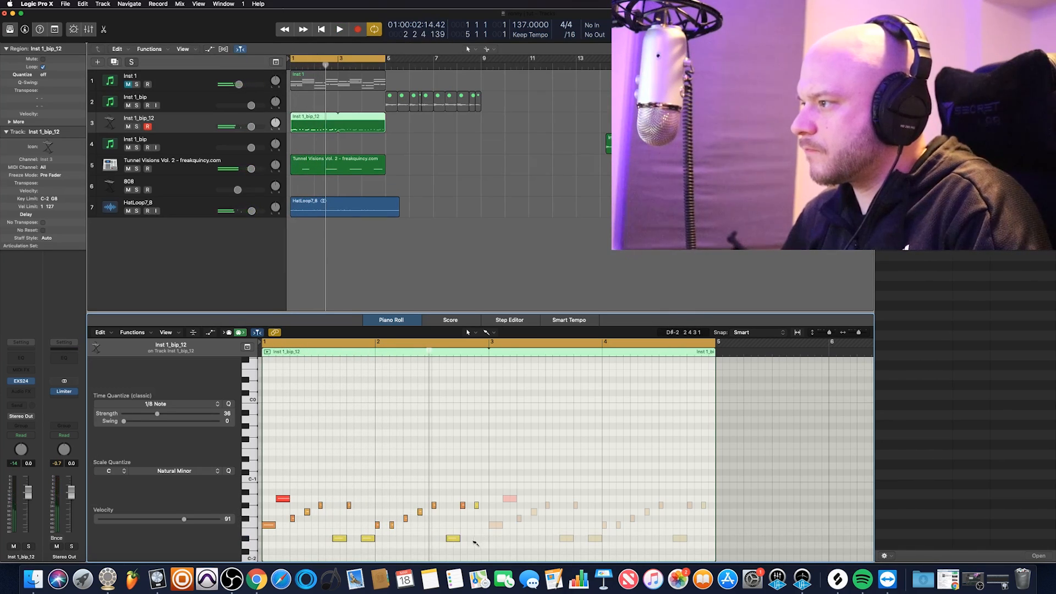
pyautogui.press('space')
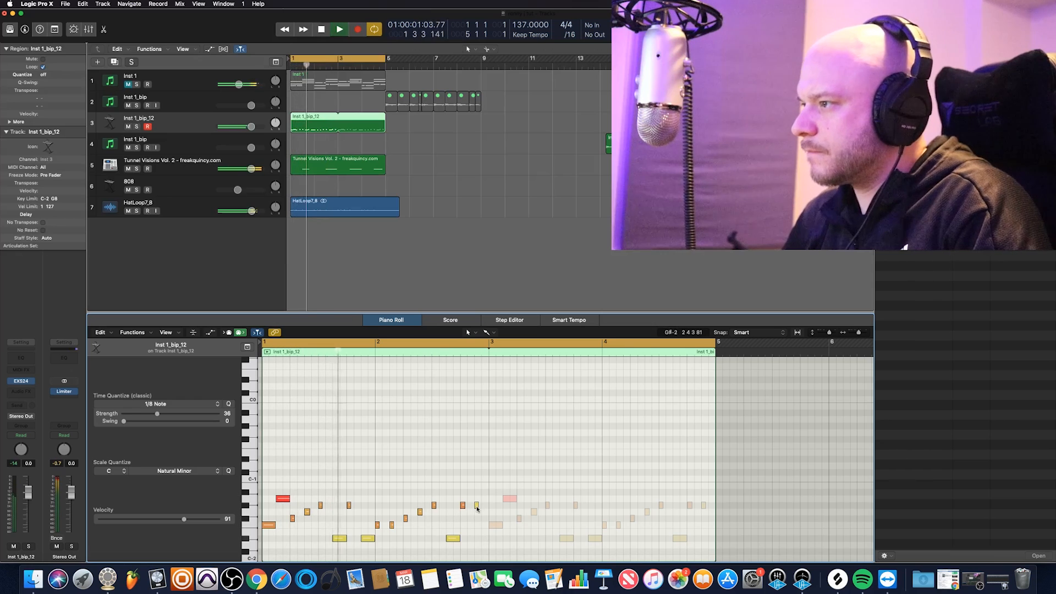
pyautogui.moveTo(478, 505); pyautogui.dragTo(477, 499)
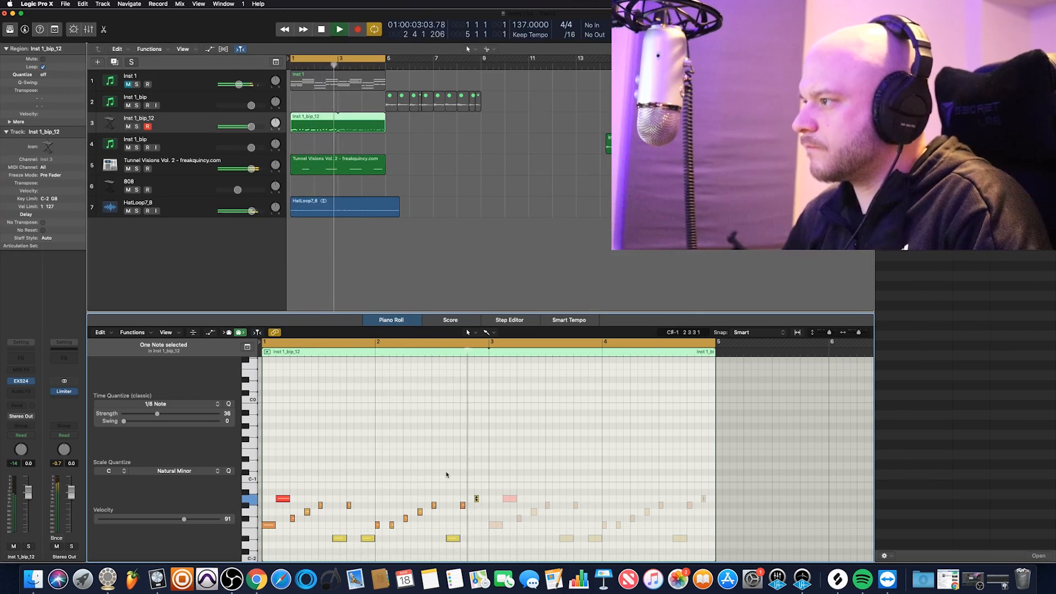
pyautogui.click(280, 222)
pyautogui.press('Return')
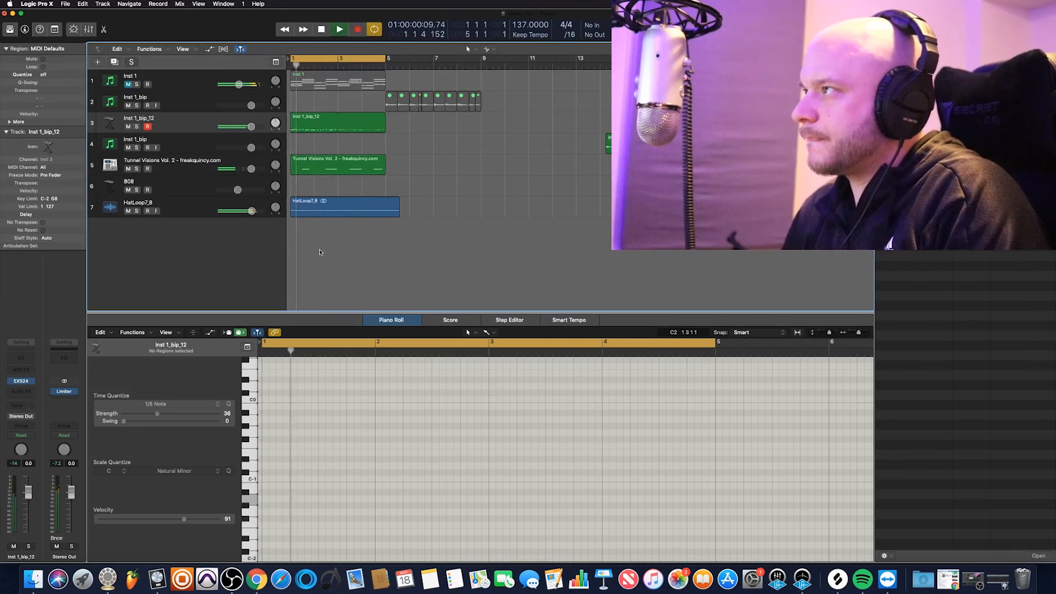
# Insert a stereo SilverVerb on the Inst 1_bip_12 track with the dry output at 100% and the wet output at 50%.
pyautogui.click(209, 120)
pyautogui.click(21, 391)
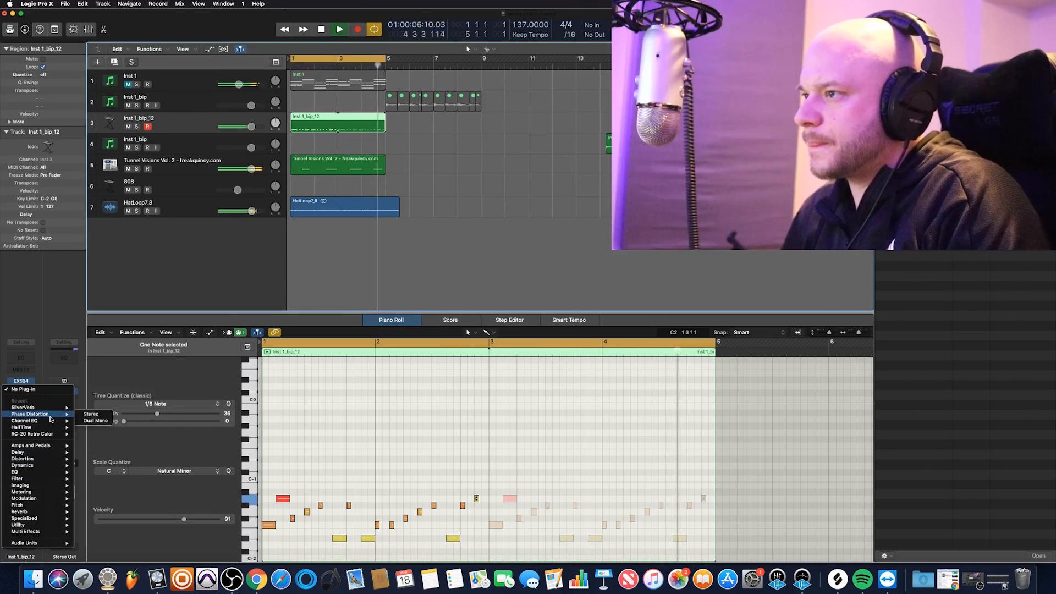
pyautogui.moveTo(50, 430)
pyautogui.moveTo(48, 408)
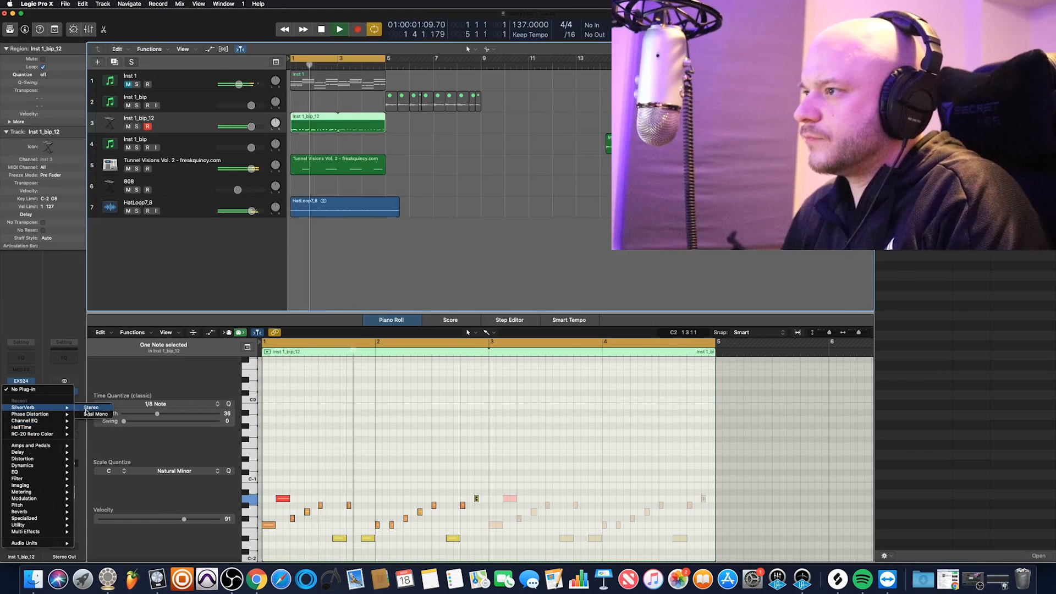
pyautogui.click(89, 409)
pyautogui.moveTo(279, 109); pyautogui.dragTo(278, 92)
pyautogui.moveTo(303, 130); pyautogui.dragTo(306, 121)
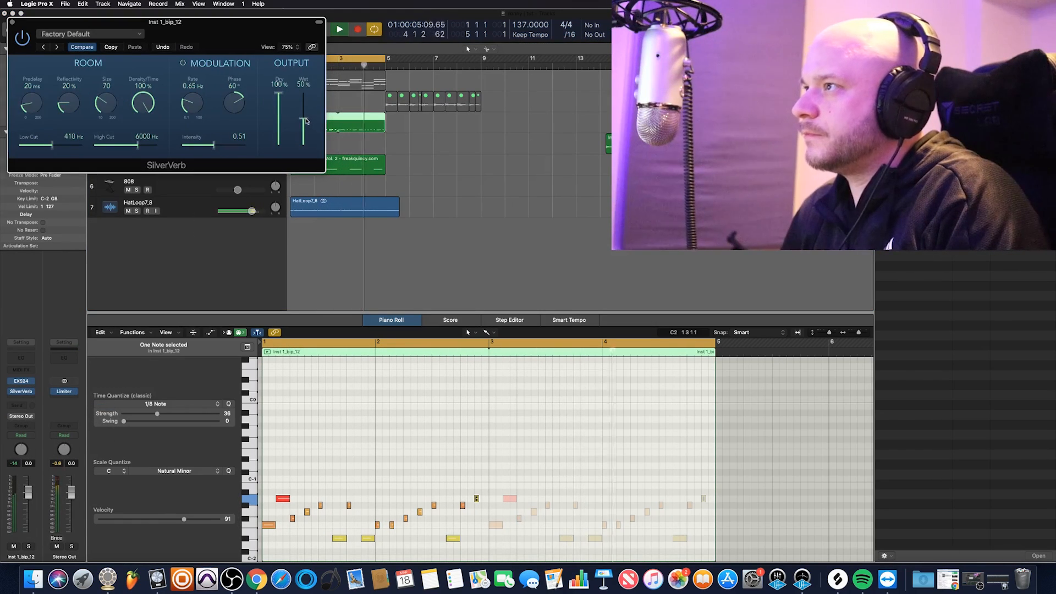
pyautogui.click(12, 24)
# Insert a stereo Pitch Shifter after the SilverVerb on the Inst 1_bip_12 track and play the loop to hear it.
pyautogui.click(21, 398)
pyautogui.moveTo(33, 513)
pyautogui.moveTo(118, 523)
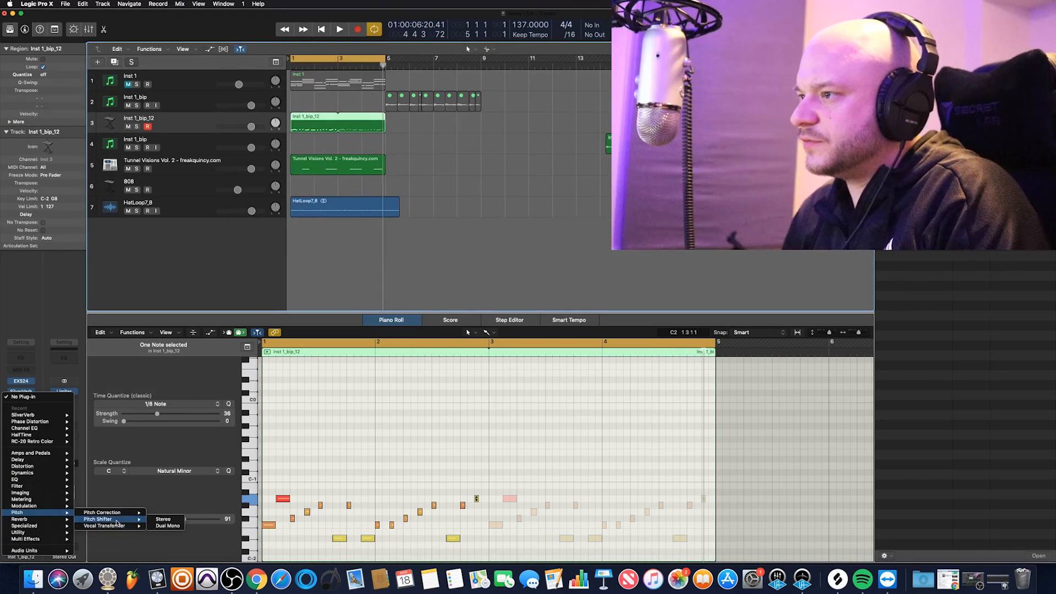
pyautogui.click(162, 520)
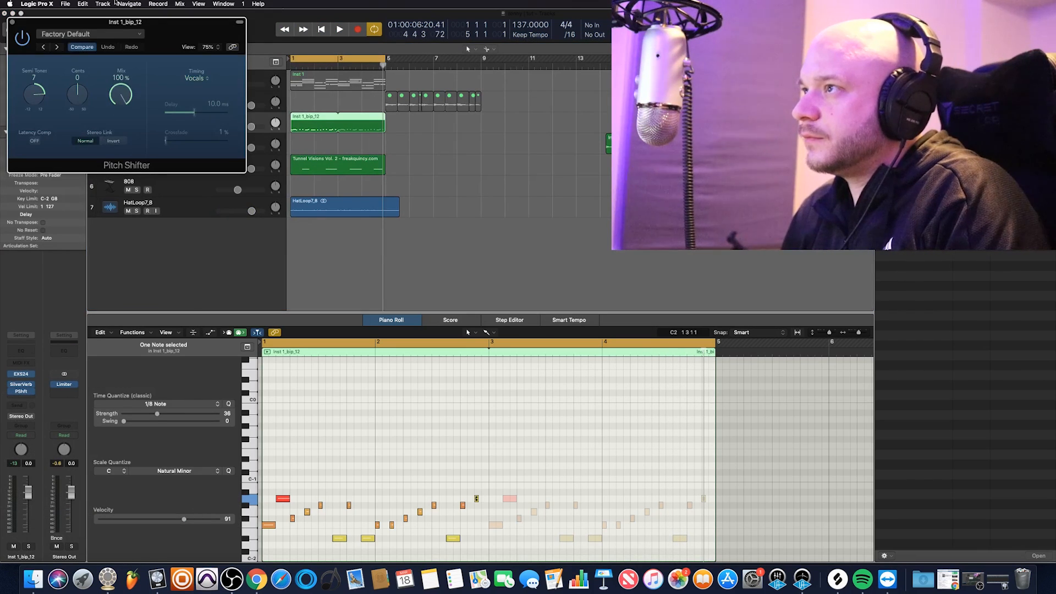
pyautogui.press('space')
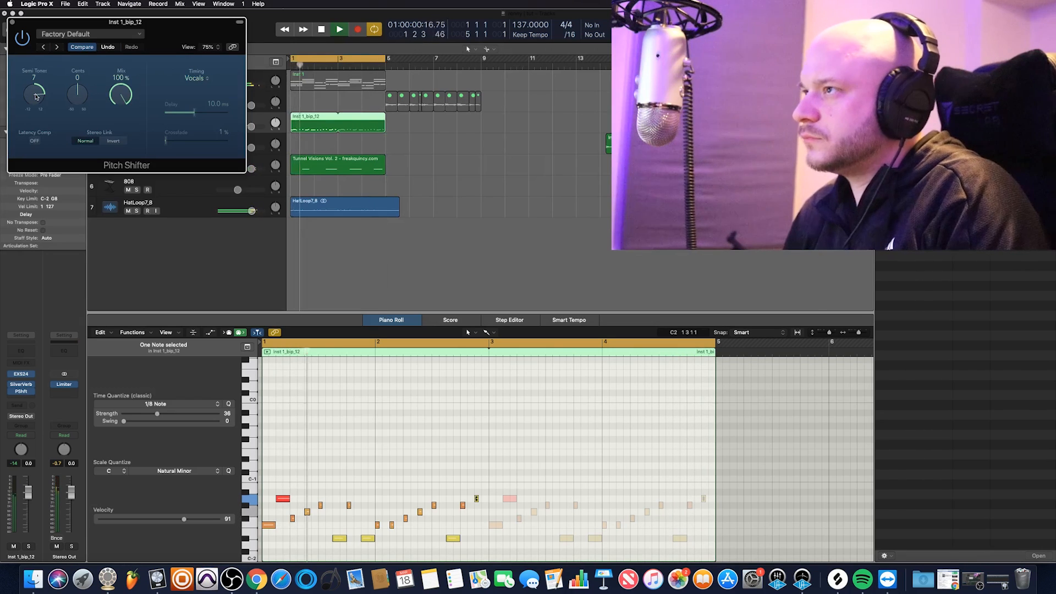
pyautogui.click(17, 26)
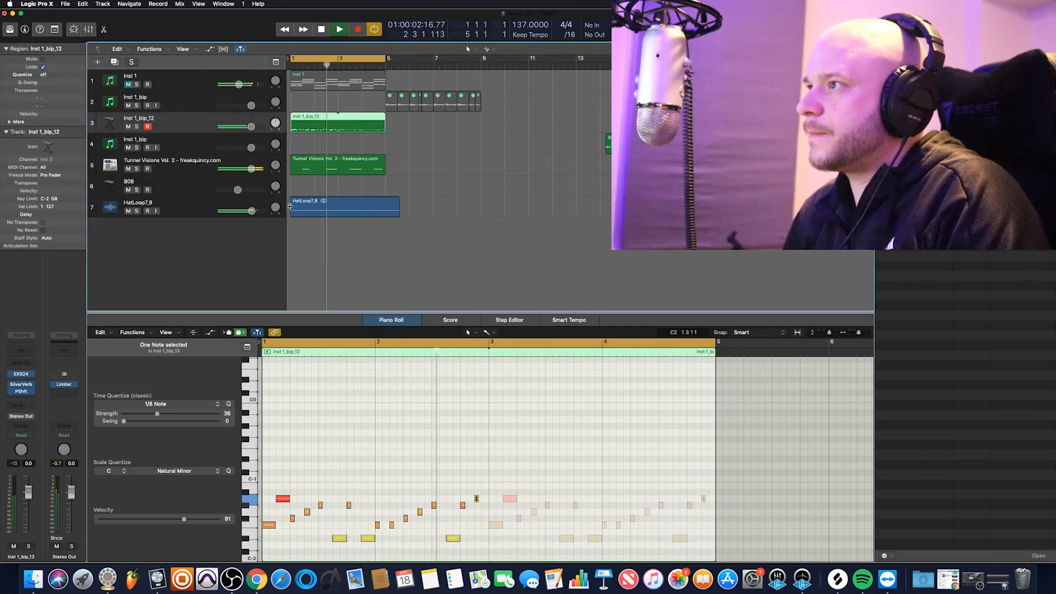
# Create an empty MIDI region at bar 1 on the 808 track and extend it to bar 5.
pyautogui.press('space')
pyautogui.rightClick(317, 193)
pyautogui.click(317, 190)
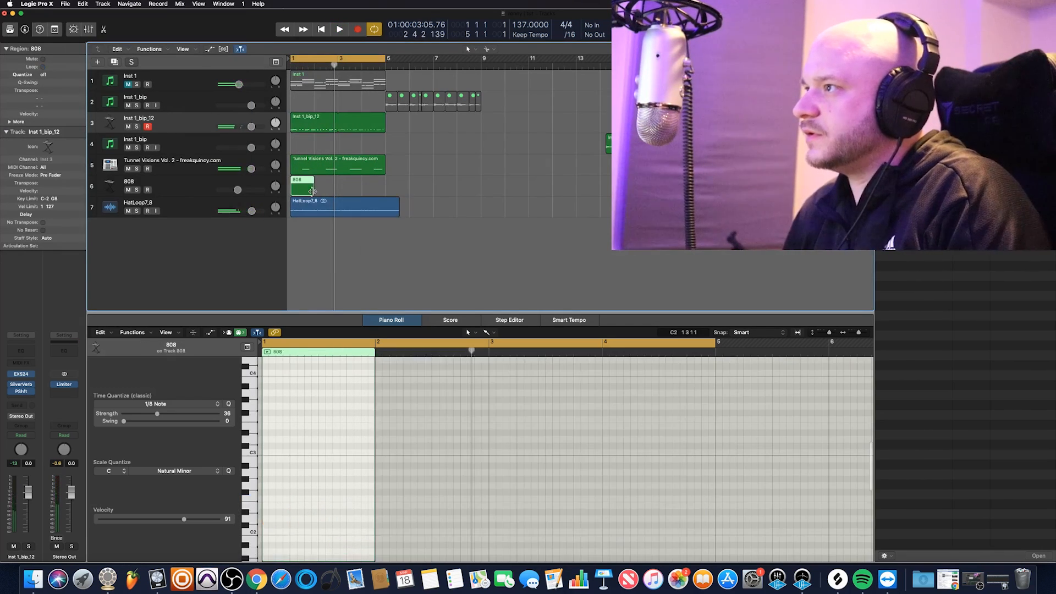
pyautogui.moveTo(319, 191); pyautogui.dragTo(385, 190)
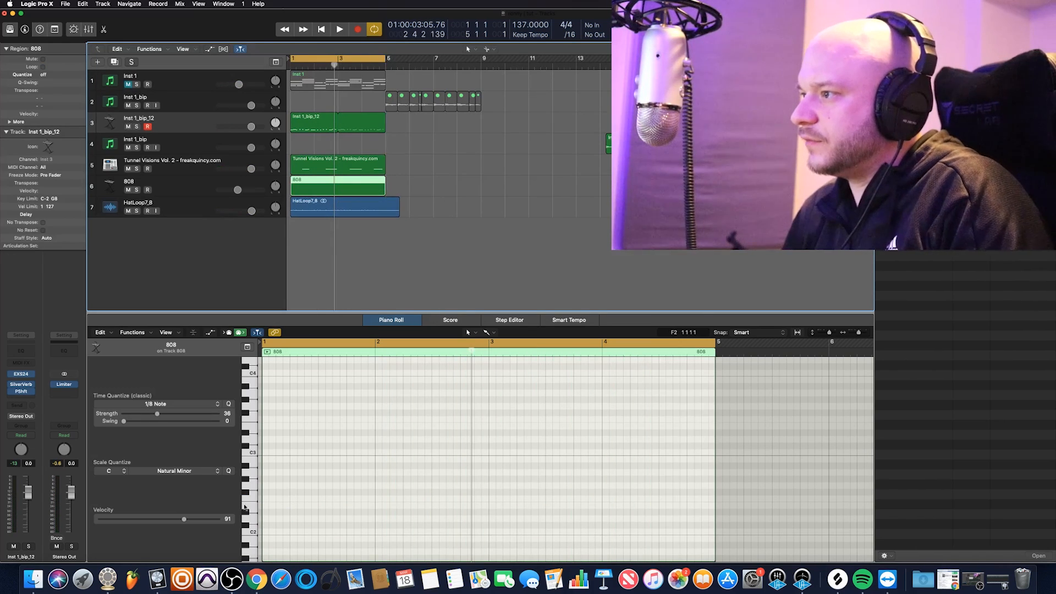
# Try an 808 note at C4 on bar 1 beat 1, and replace it with a C3 note at velocity 127.
pyautogui.click(252, 530)
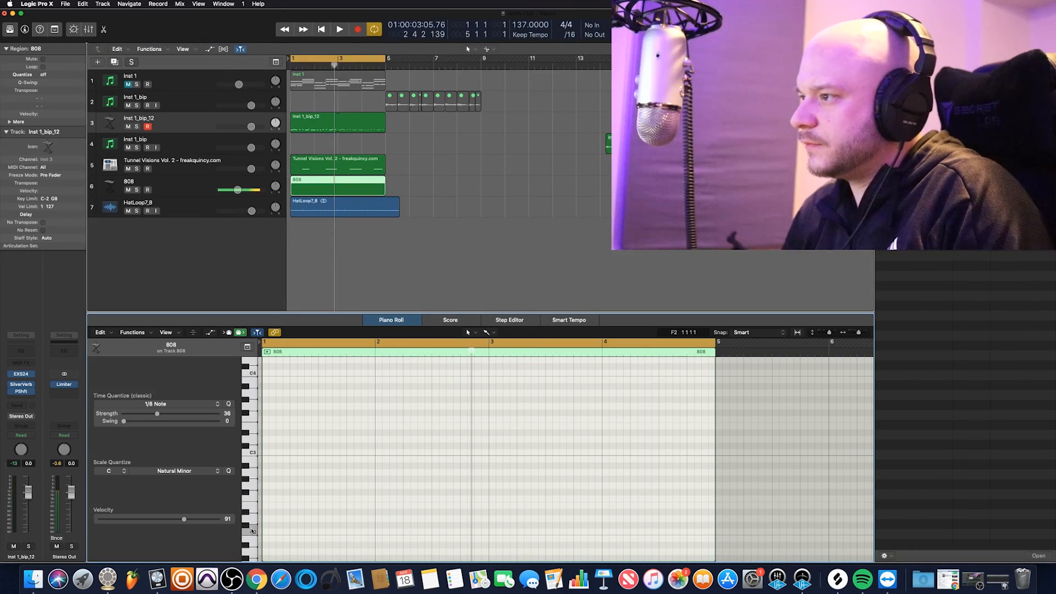
pyautogui.keyDown('super'); pyautogui.click(268, 374); pyautogui.keyUp('super')
pyautogui.press('space')
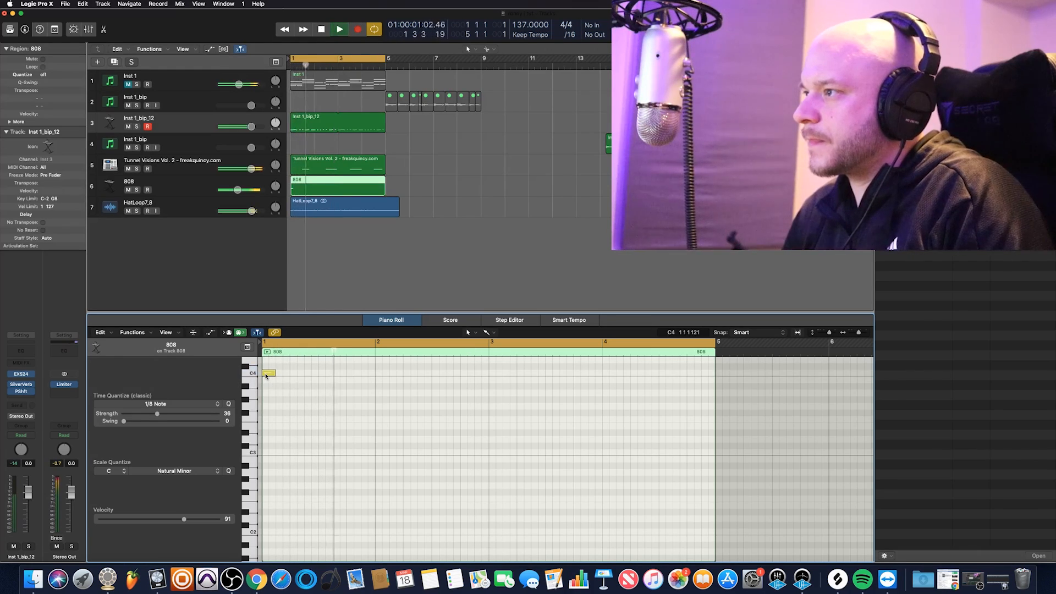
pyautogui.keyDown('super'); pyautogui.click(265, 454); pyautogui.keyUp('super')
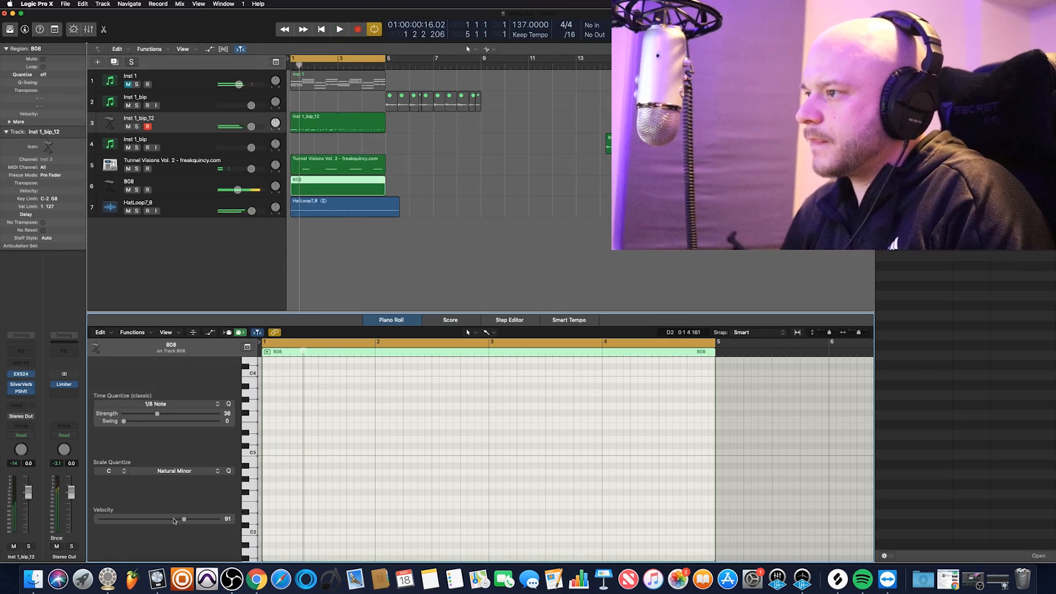
pyautogui.press('space')
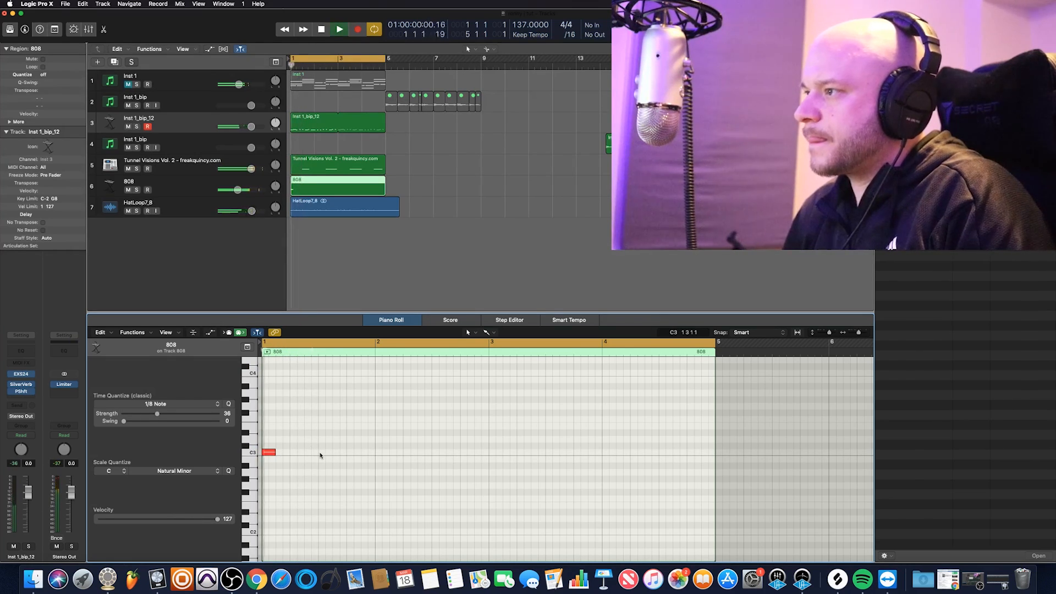
# Add C3 808 notes on bar 1 beat 4 and bar 2 beat 3, and repeat the three-note pattern from bar 3.
pyautogui.keyDown('super'); pyautogui.click(349, 452); pyautogui.keyUp('super')
pyautogui.press('space')
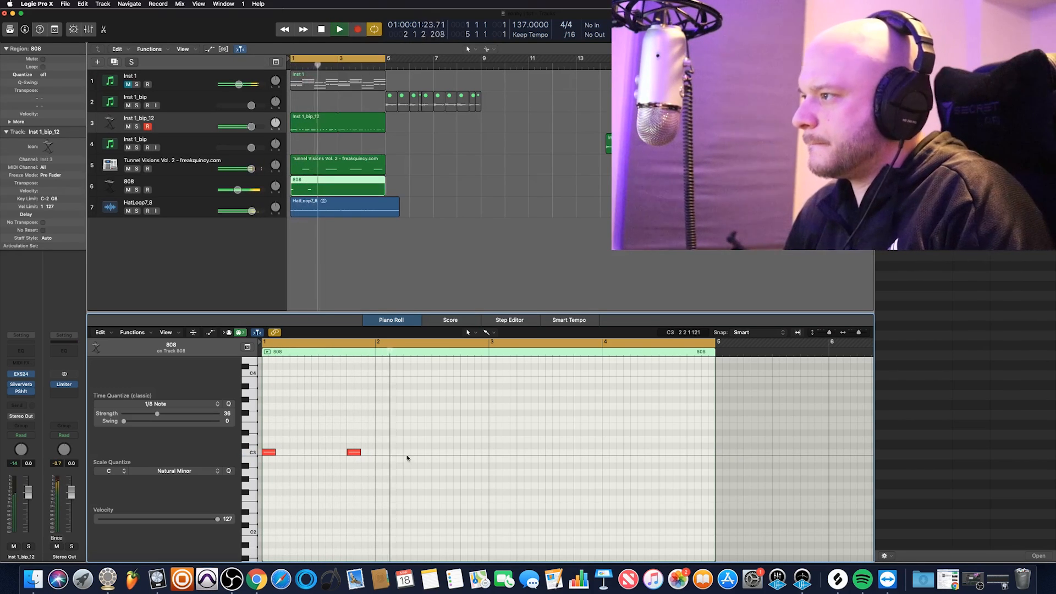
pyautogui.keyDown('super'); pyautogui.click(435, 453); pyautogui.keyUp('super')
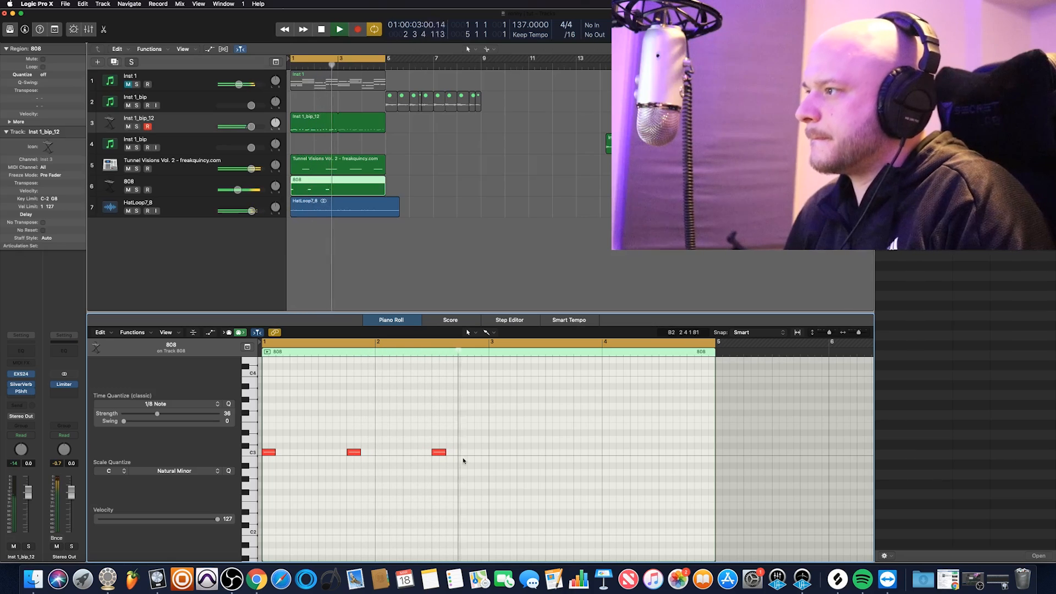
pyautogui.moveTo(493, 484); pyautogui.dragTo(499, 456)
pyautogui.click(566, 420)
pyautogui.scroll(3, 721, 413)
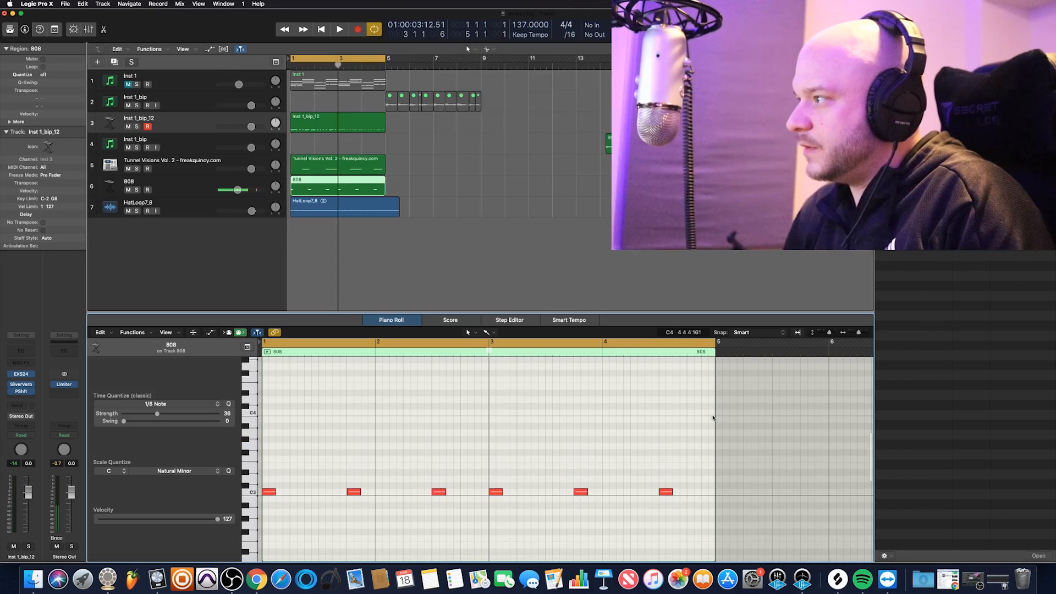
# Add a C4 808 note on the last half-beat of bar 4 and play the loop to check it.
pyautogui.moveTo(707, 393)
pyautogui.mouseDown()
pyautogui.moveTo(707, 380)
pyautogui.moveTo(707, 393)
pyautogui.mouseUp()
pyautogui.scroll(2, 707, 403)
pyautogui.click(708, 435)
pyautogui.click(708, 447)
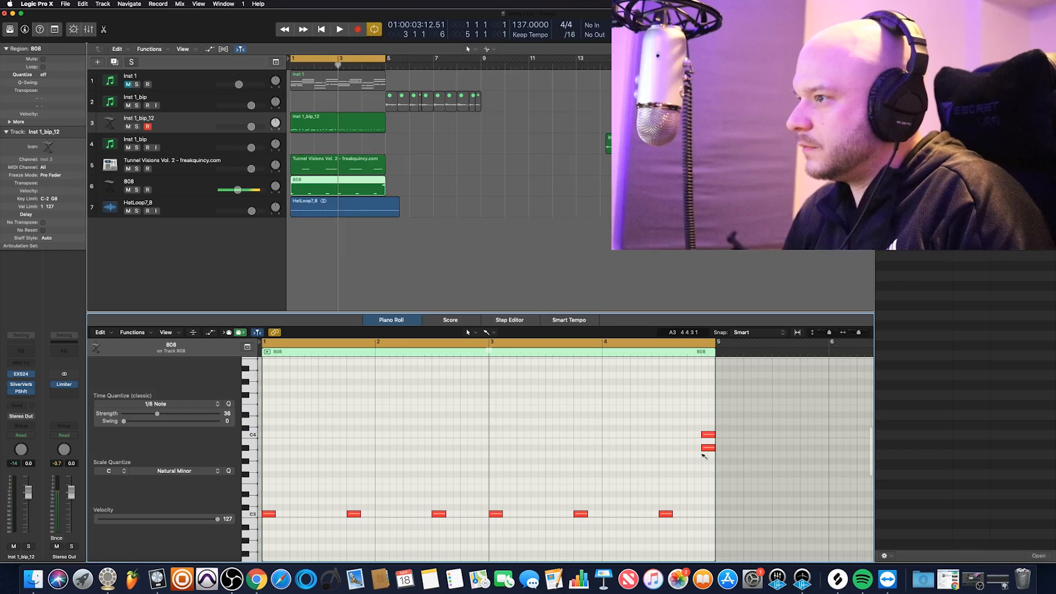
pyautogui.press('space')
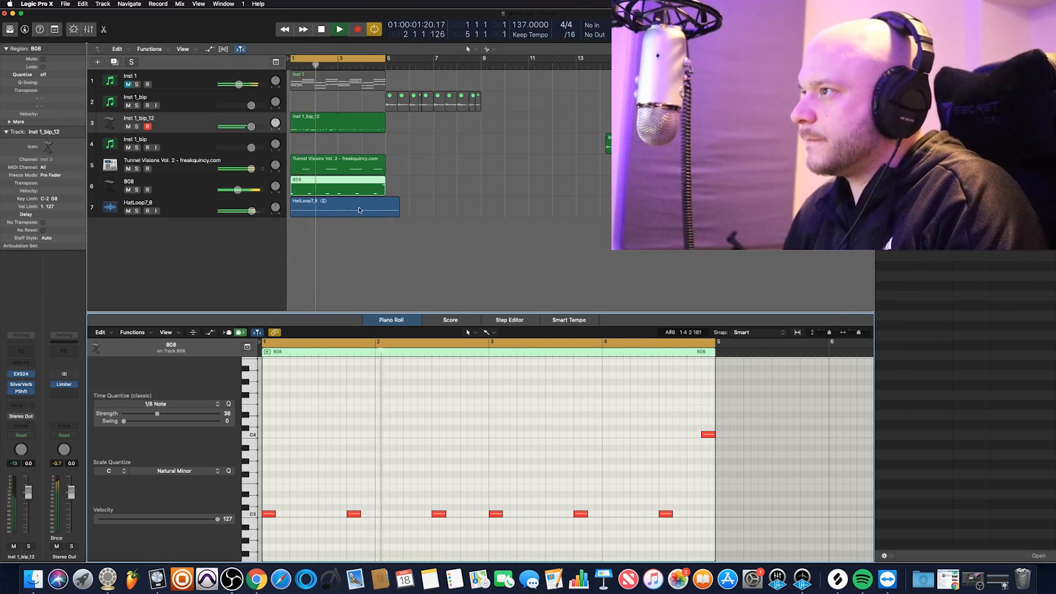
# Open the Tunnel Visions Vol. 2 drum region's notes, audition a low sample, and switch scale quantize off.
pyautogui.press('space')
pyautogui.click(306, 173)
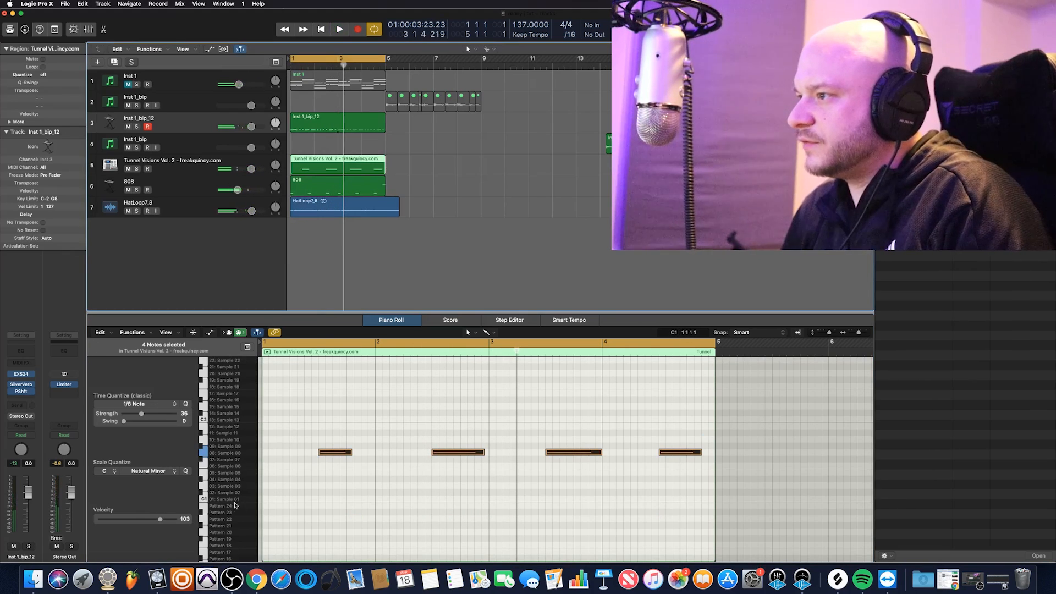
pyautogui.click(204, 502)
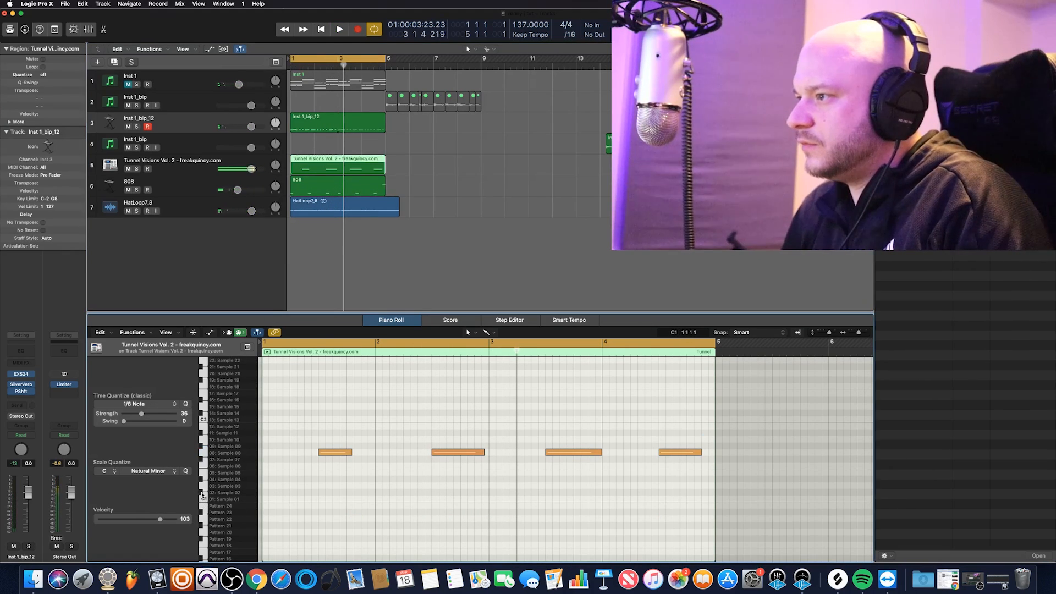
pyautogui.click(268, 499)
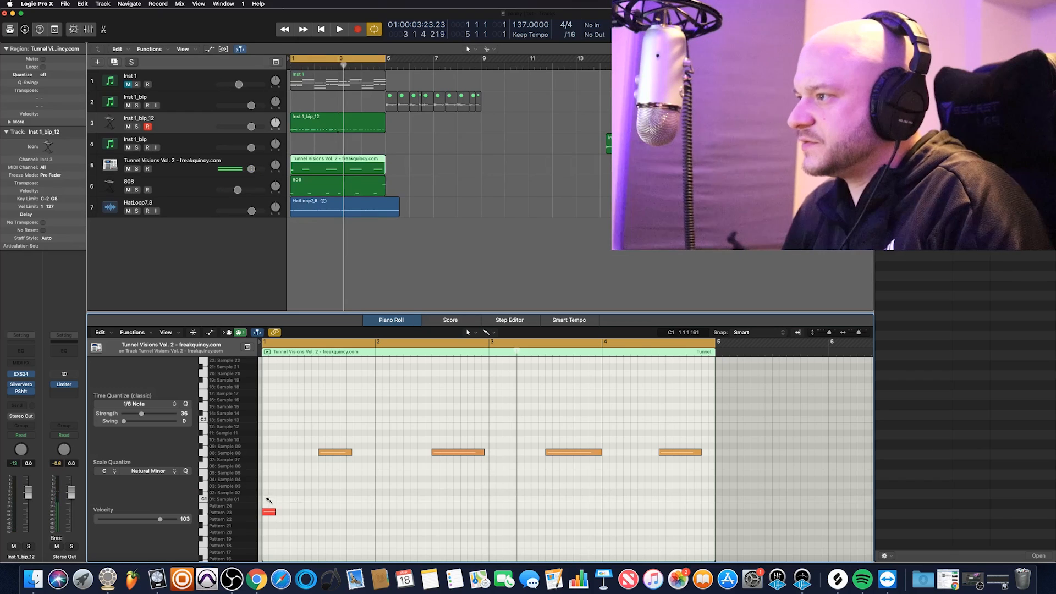
pyautogui.click(105, 473)
pyautogui.click(104, 472)
# Paint Sample 01 and Sample 02 notes together on bar 1 beat 1, and copy the pair to bar 1 beat 4.
pyautogui.click(269, 495)
pyautogui.moveTo(316, 482); pyautogui.dragTo(264, 513)
pyautogui.press('space')
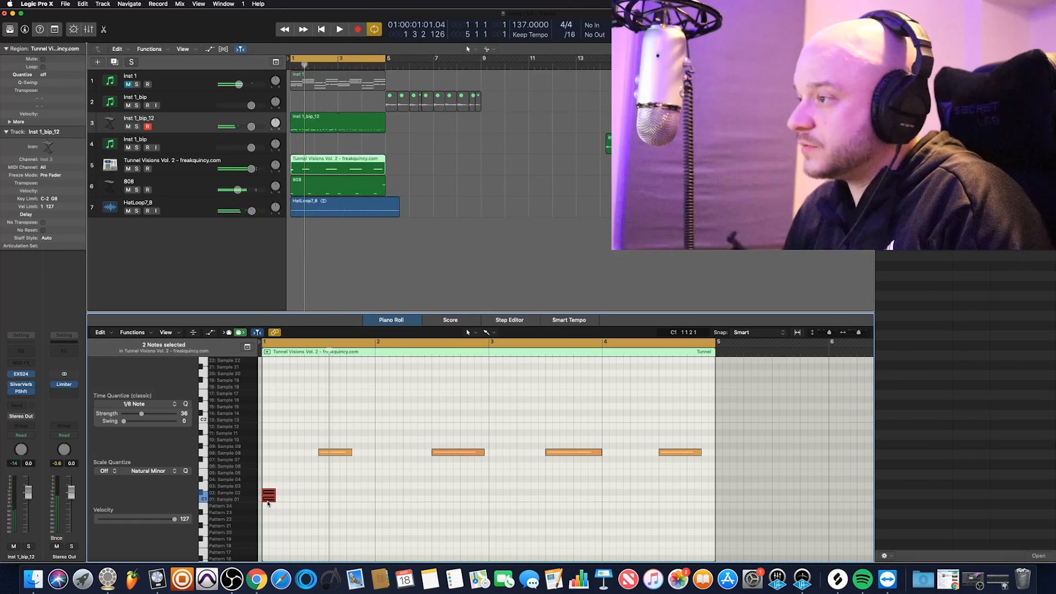
pyautogui.moveTo(269, 501); pyautogui.dragTo(353, 501)
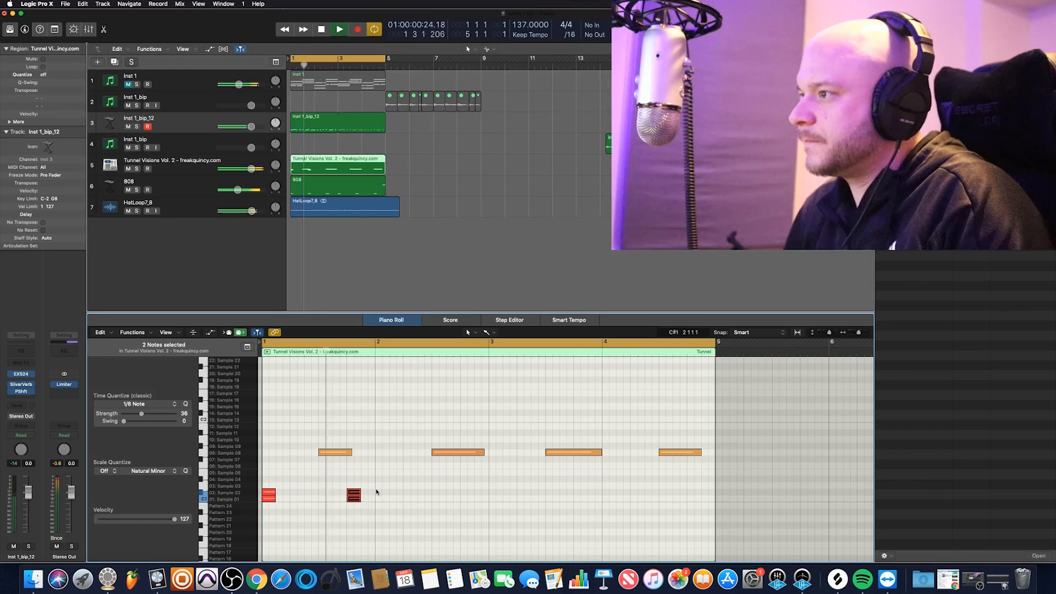
pyautogui.press('space')
pyautogui.moveTo(389, 524); pyautogui.dragTo(263, 489)
pyautogui.press('space')
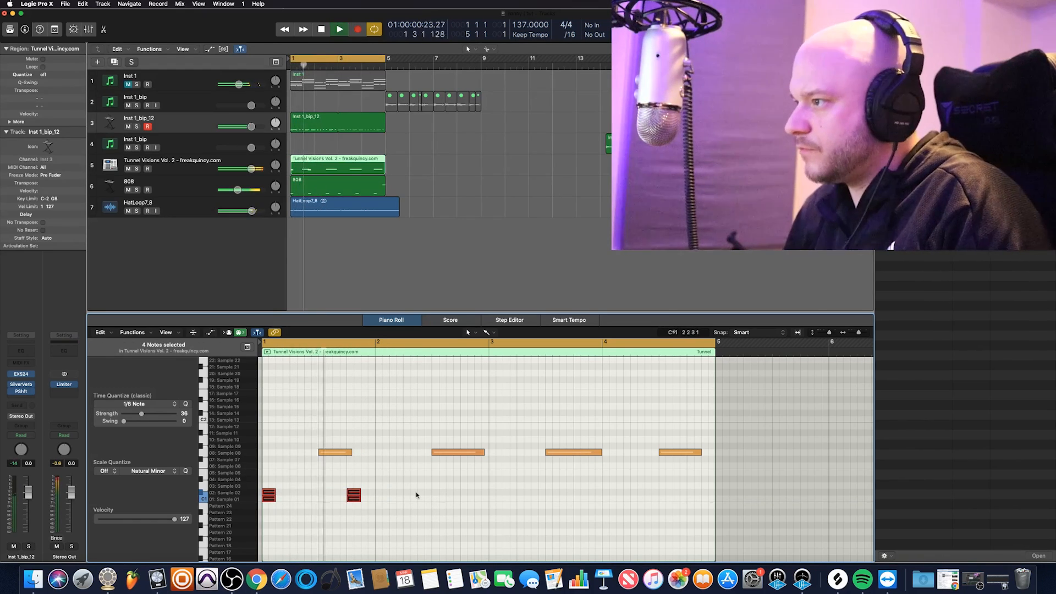
pyautogui.press('space')
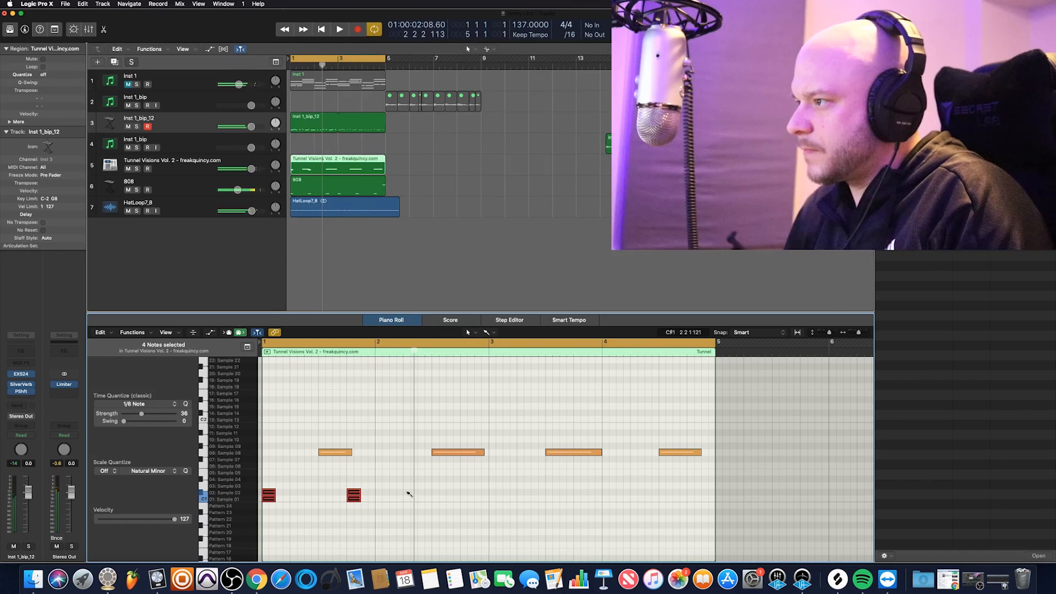
# In the 808 region, add a C3 note on bar 2 beat 2 and delete the note on bar 2 beat 3.
pyautogui.click(318, 186)
pyautogui.press('space')
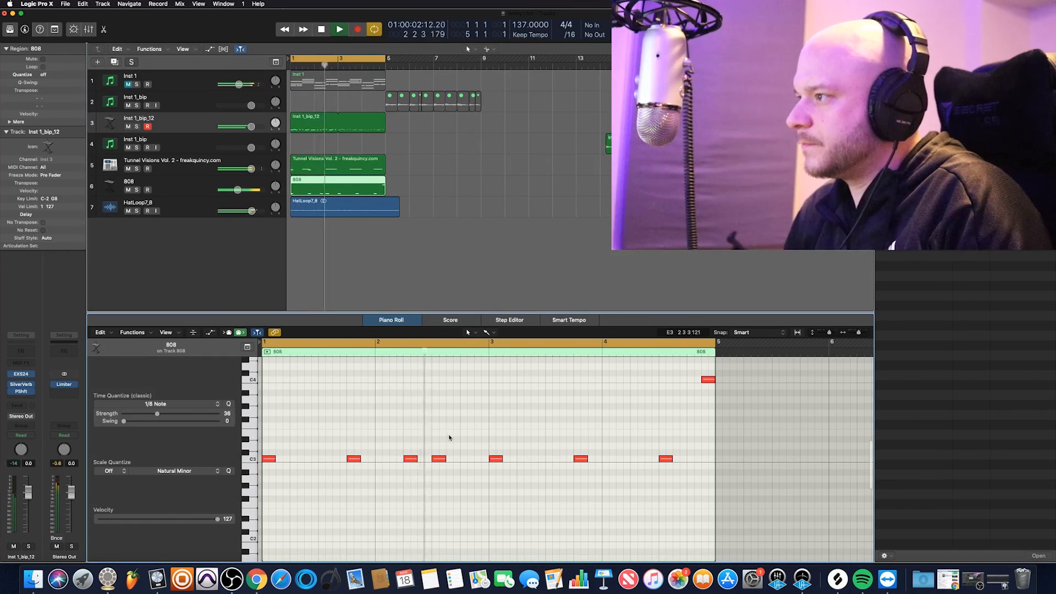
pyautogui.press('space')
pyautogui.press('space')
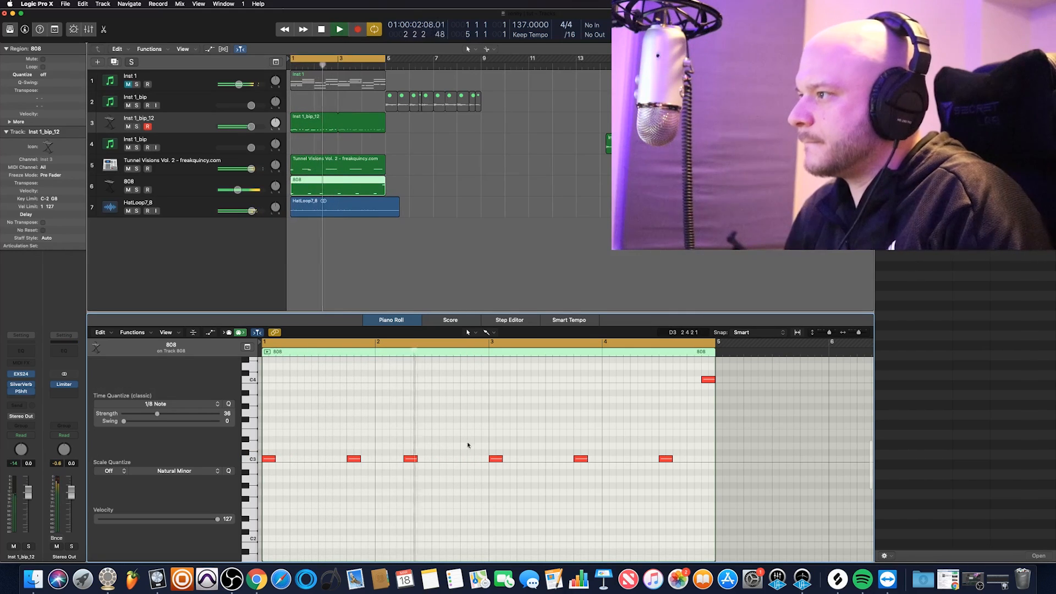
# Paint 808 notes at C4 on the last half-beat of bar 2 and at C3 on bar 3 beat 4.
pyautogui.press('space')
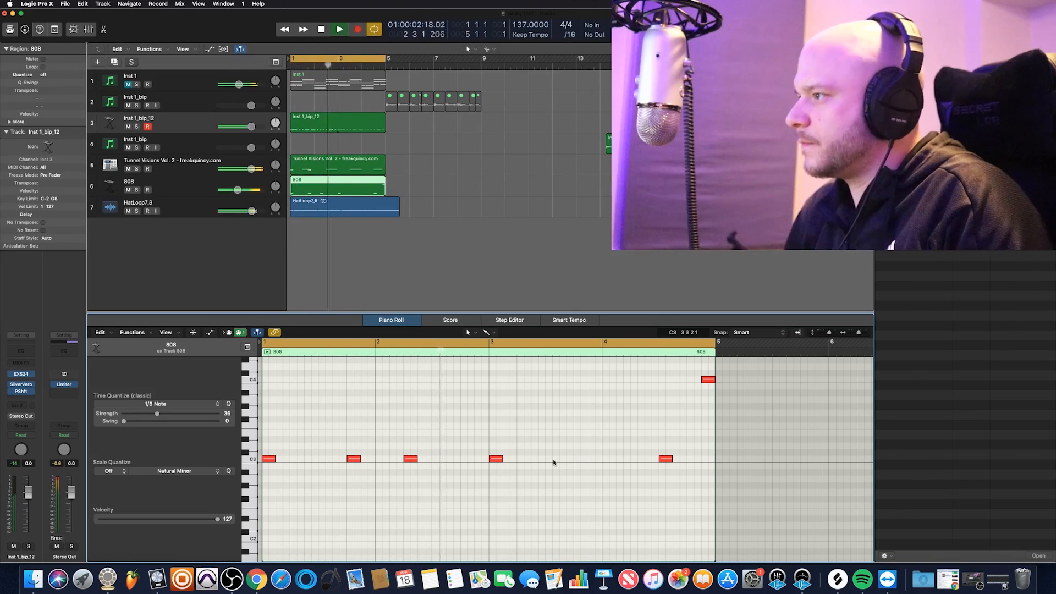
pyautogui.keyDown('super'); pyautogui.click(478, 381); pyautogui.keyUp('super')
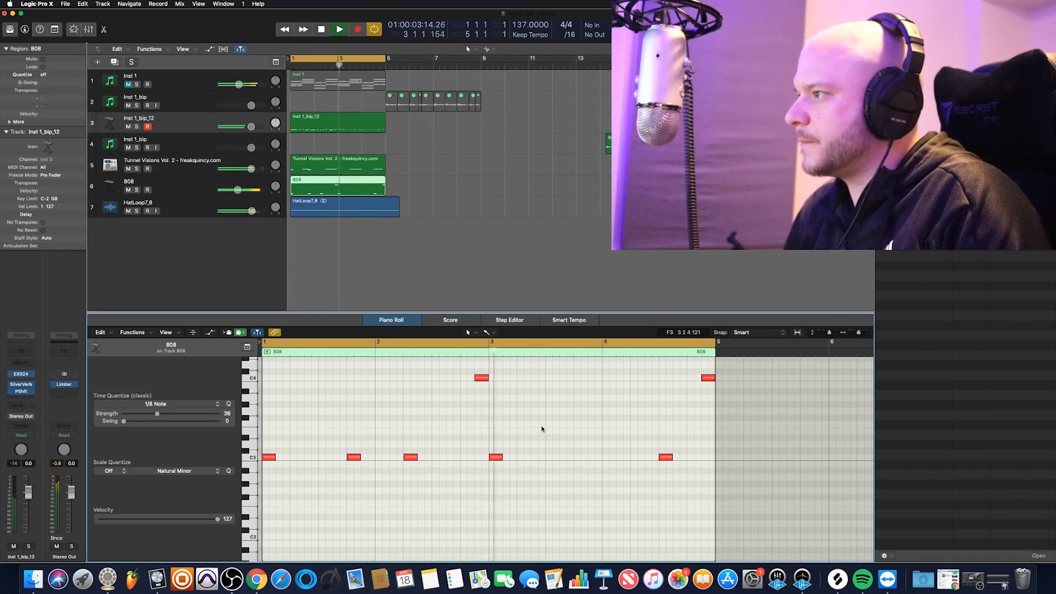
pyautogui.keyDown('super'); pyautogui.click(579, 457); pyautogui.keyUp('super')
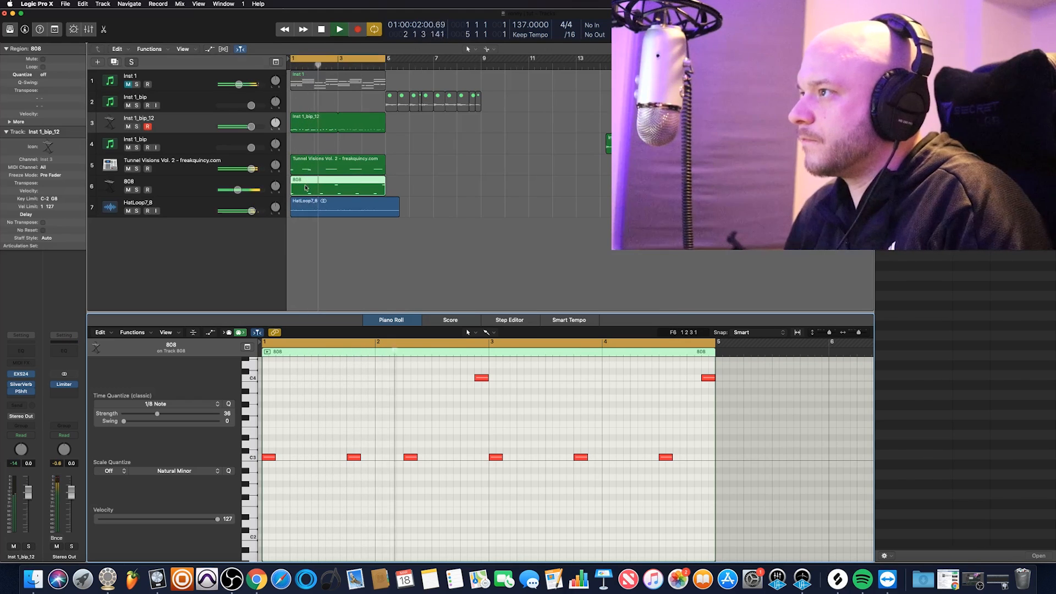
pyautogui.click(323, 260)
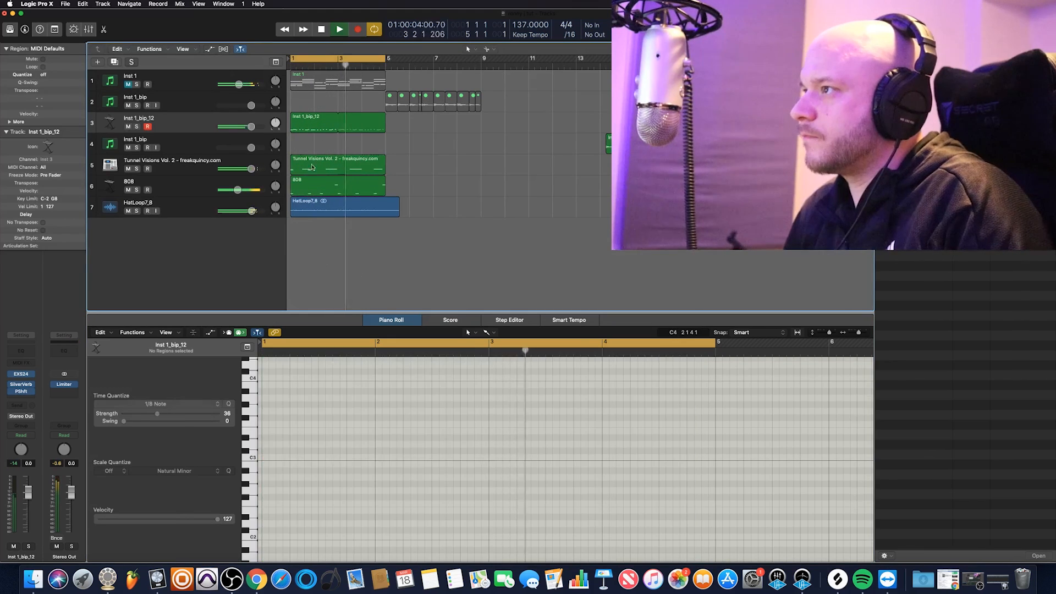
# Add Sample 01 and Sample 02 note pairs to the drum region on bar 2 beat 2 and the last half-beat of bar 2.
pyautogui.click(347, 165)
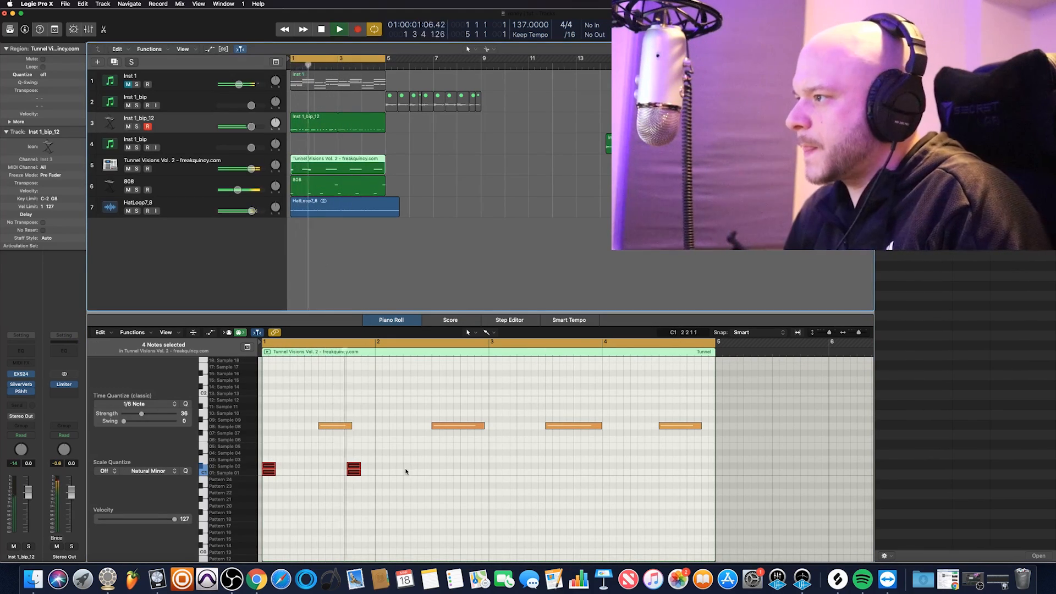
pyautogui.keyDown('super'); pyautogui.click(410, 469); pyautogui.keyUp('super')
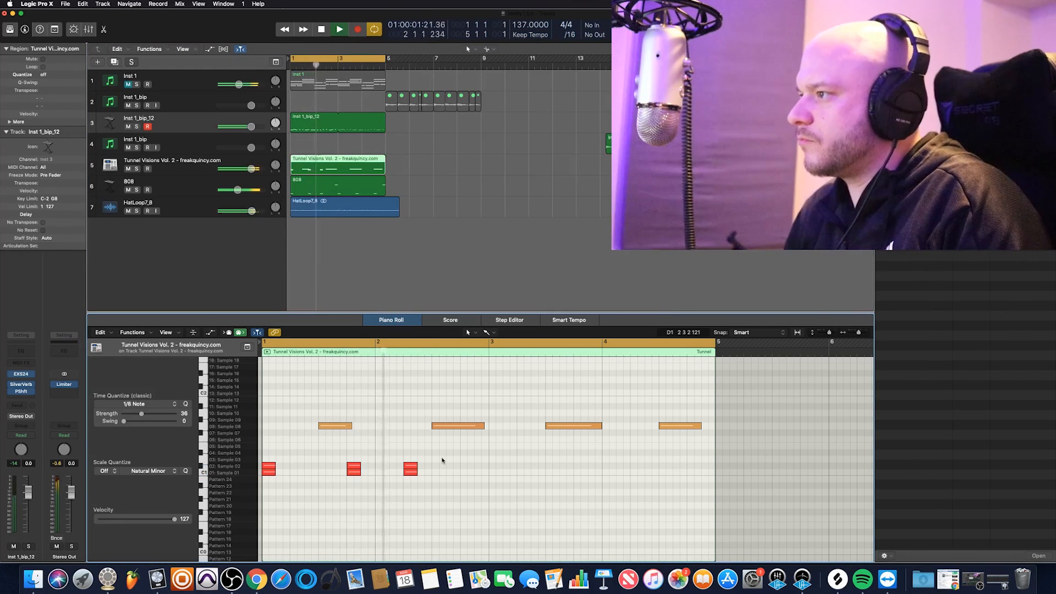
pyautogui.keyDown('super'); pyautogui.click(478, 468); pyautogui.keyUp('super')
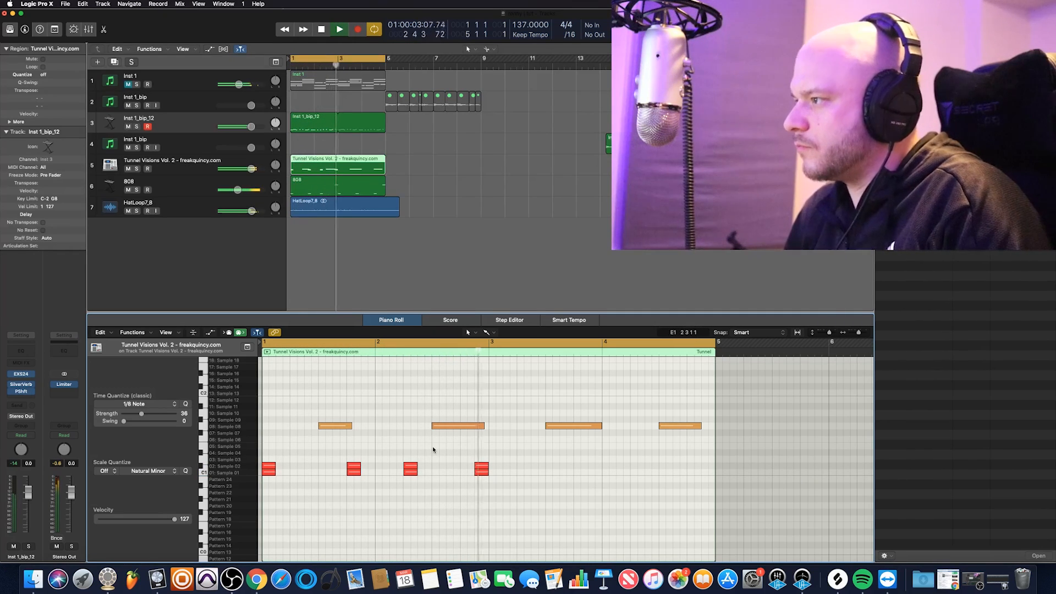
# Copy the four Sample 01 and Sample 02 pairs from bars 1 and 2 into bars 3 and 4, and play the loop.
pyautogui.press('space')
pyautogui.moveTo(503, 497); pyautogui.dragTo(505, 469)
pyautogui.press('space')
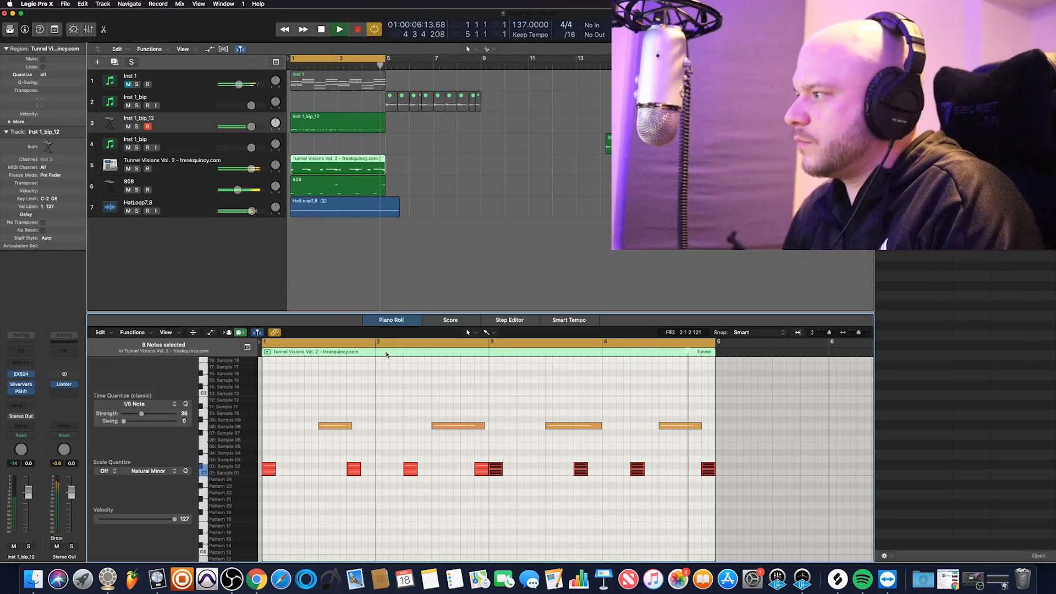
# Move the Sample 01 and Sample 02 pair from bar 4 beat 2 to beat 3, and select the Inst 1_bip_12 track.
pyautogui.press('space')
pyautogui.moveTo(609, 442); pyautogui.dragTo(680, 463)
pyautogui.press('space')
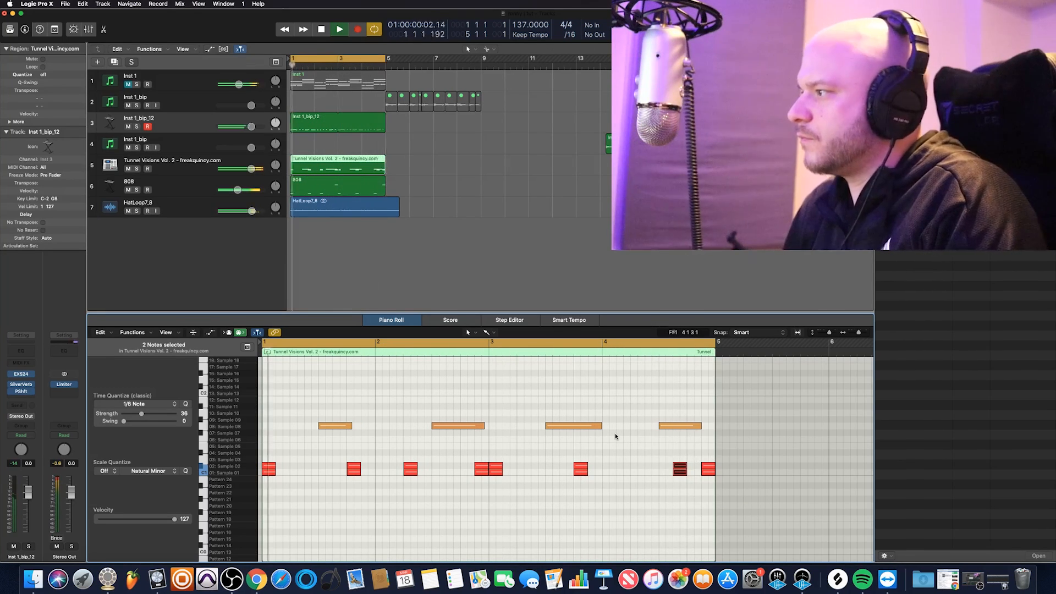
pyautogui.moveTo(677, 469); pyautogui.dragTo(662, 469)
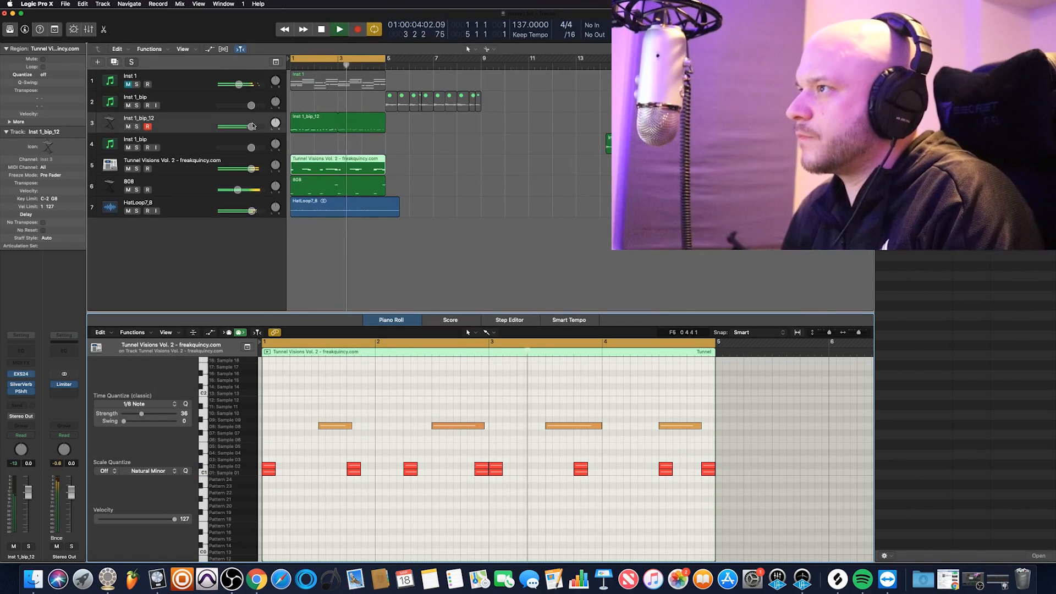
pyautogui.click(177, 130)
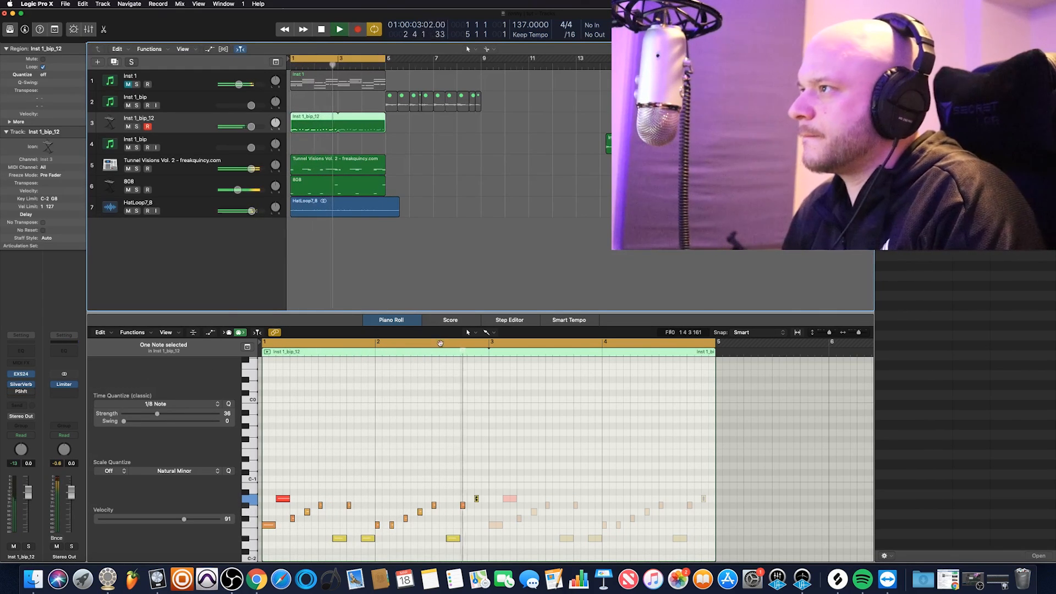
# Set the Pitch Shifter on the Inst 1_bip_12 track to 12 semitones, audition it in the loop, and close the plug-in.
pyautogui.click(21, 393)
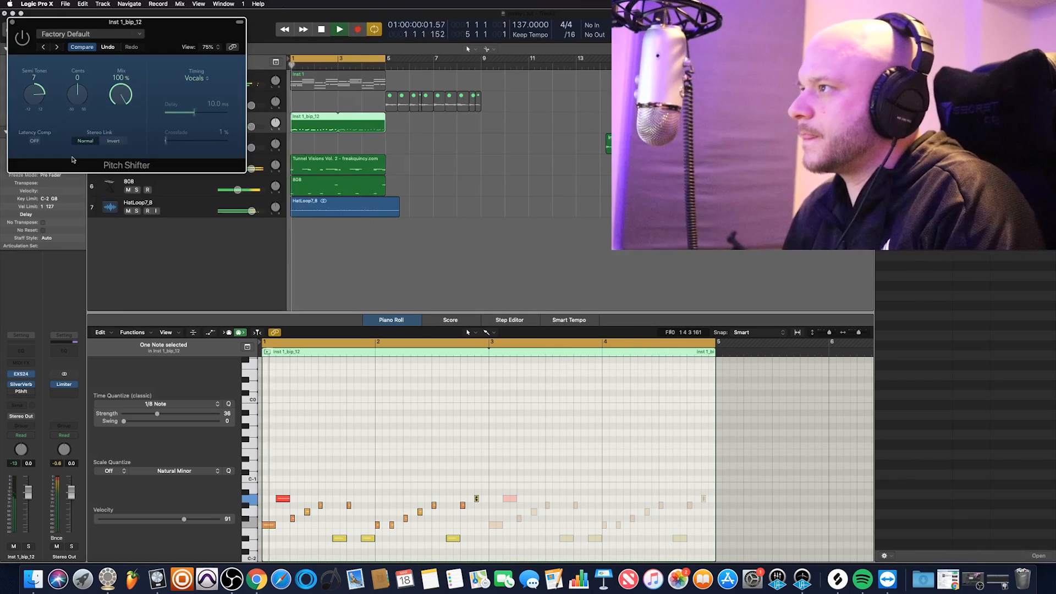
pyautogui.moveTo(34, 94); pyautogui.dragTo(31, 23)
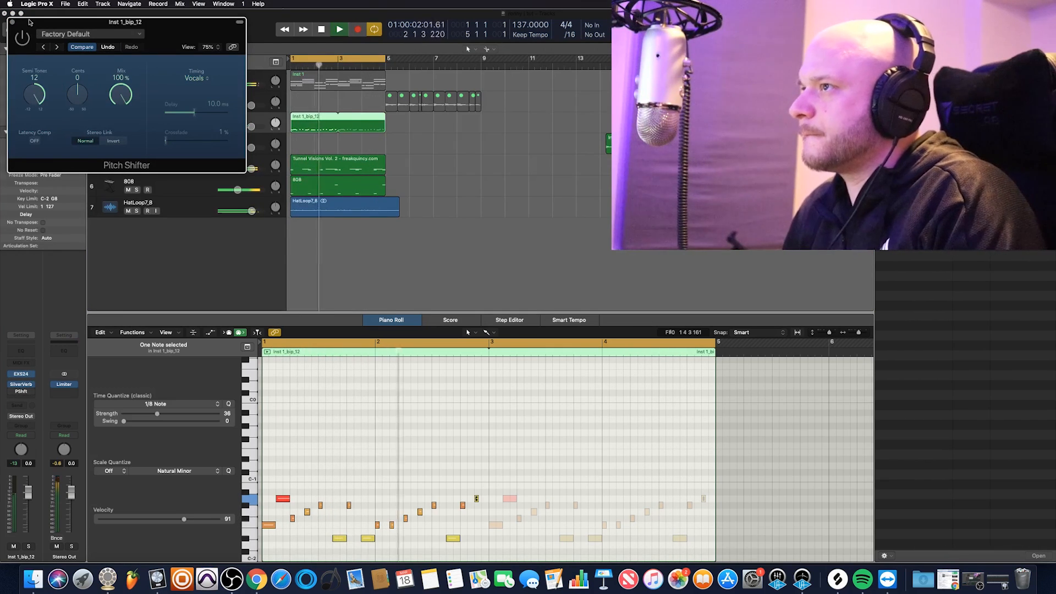
pyautogui.moveTo(12, 394)
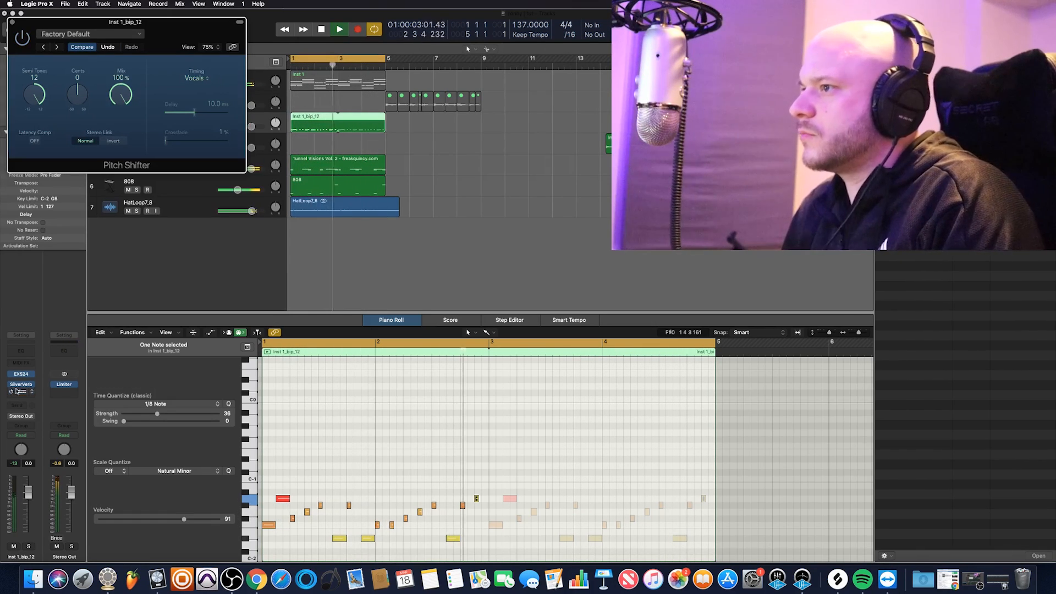
pyautogui.press('space')
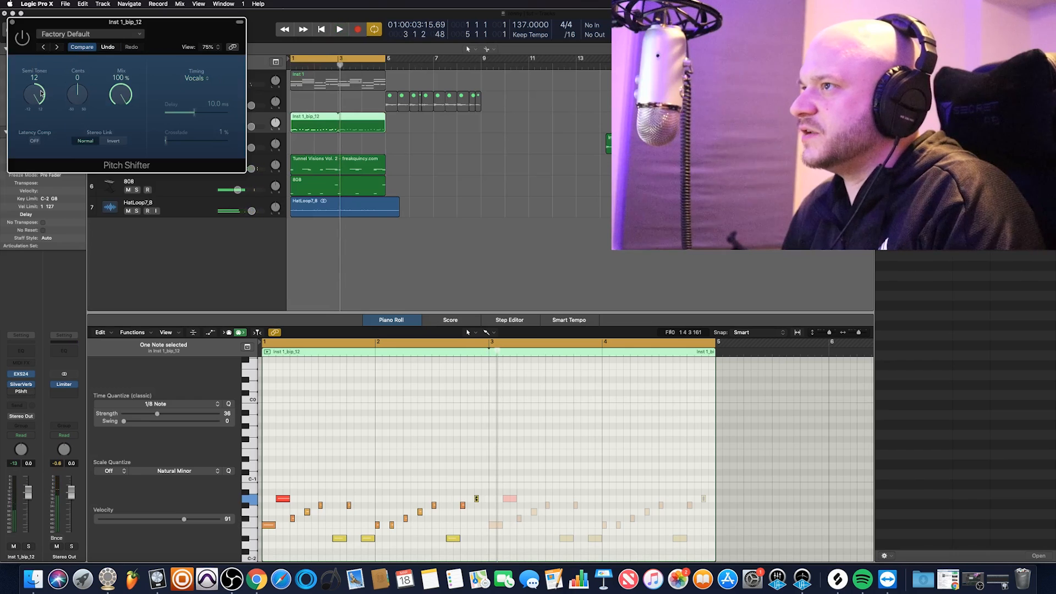
pyautogui.click(13, 23)
# Copy the Inst 1_bip_12, Tunnel Visions drum, 808 and HatLoop7_8 regions from bars 1–4 to start at bar 5.
pyautogui.click(388, 242)
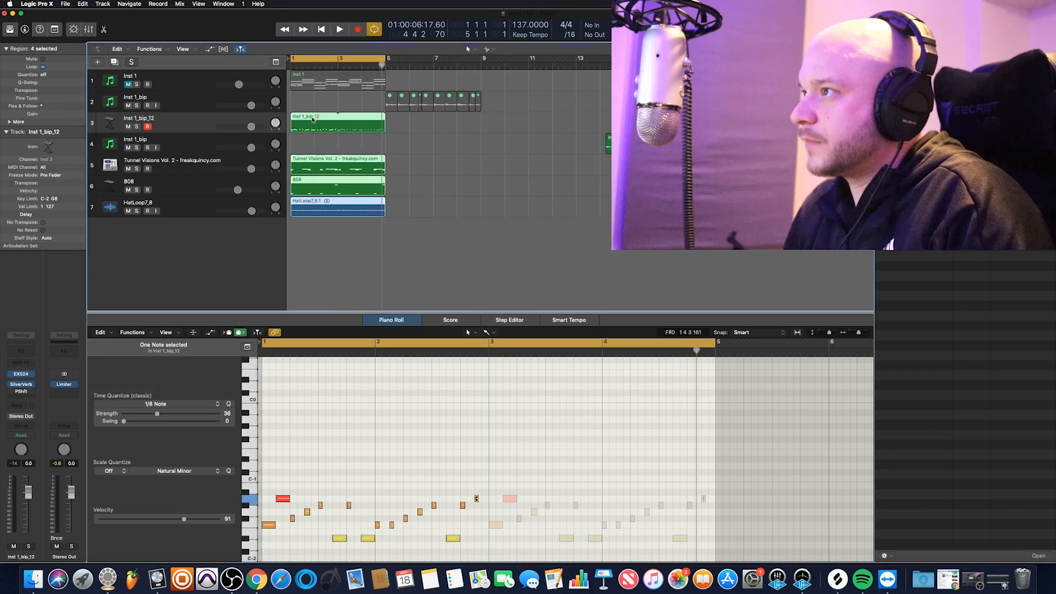
pyautogui.moveTo(308, 119); pyautogui.dragTo(402, 118)
pyautogui.click(370, 270)
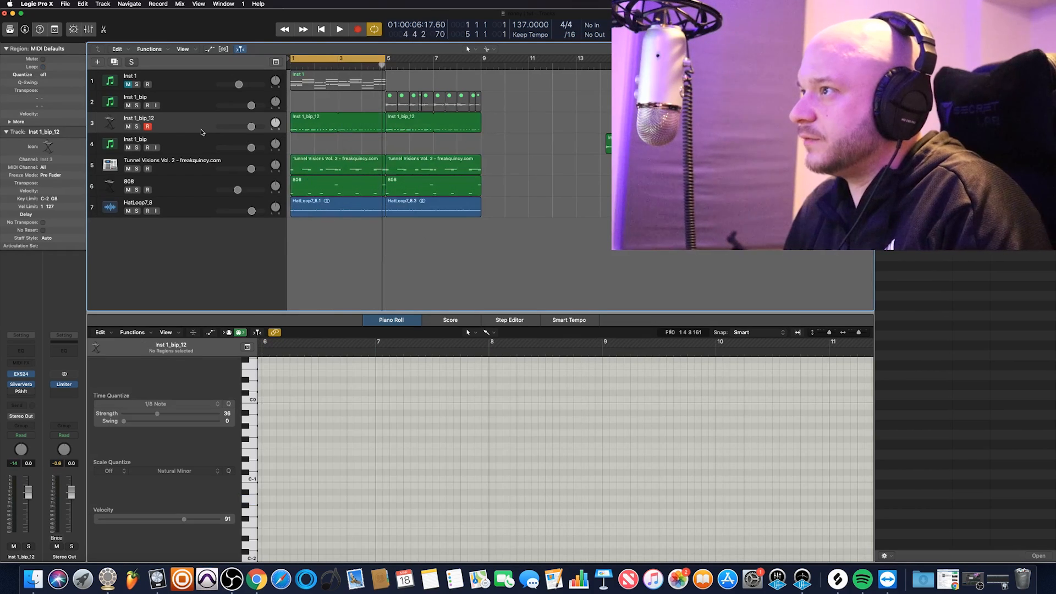
# Automate the Pitch Shifter semitones on Inst 1_bip_12 at 0 from bar 1 and raised from bar 5, and cycle playback from the start.
pyautogui.press('a')
pyautogui.click(187, 160)
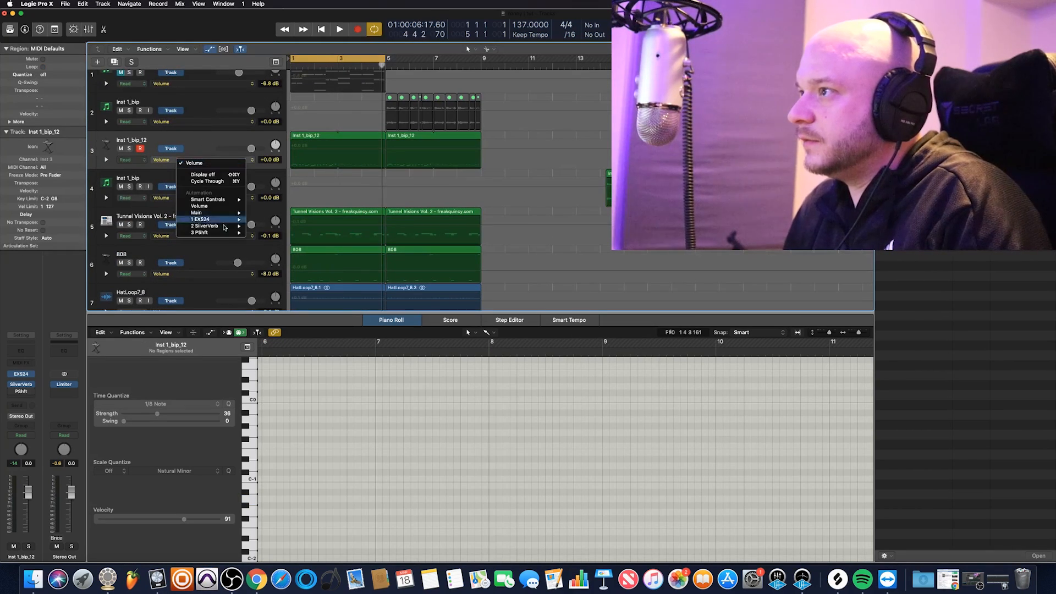
pyautogui.moveTo(214, 233)
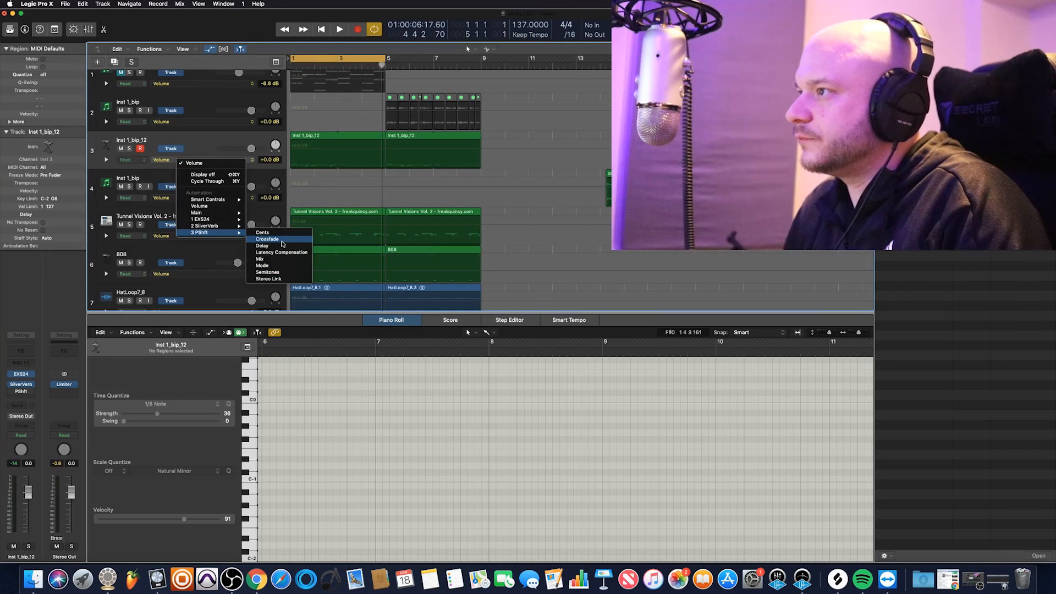
pyautogui.click(278, 273)
pyautogui.click(360, 168)
pyautogui.moveTo(294, 145); pyautogui.dragTo(291, 155)
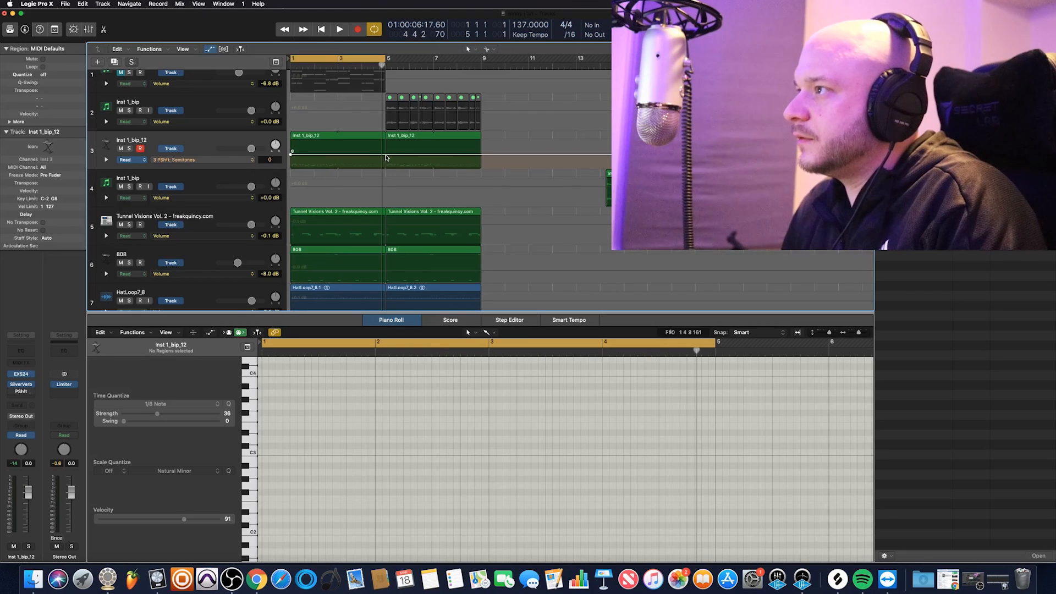
pyautogui.moveTo(386, 156); pyautogui.dragTo(387, 142)
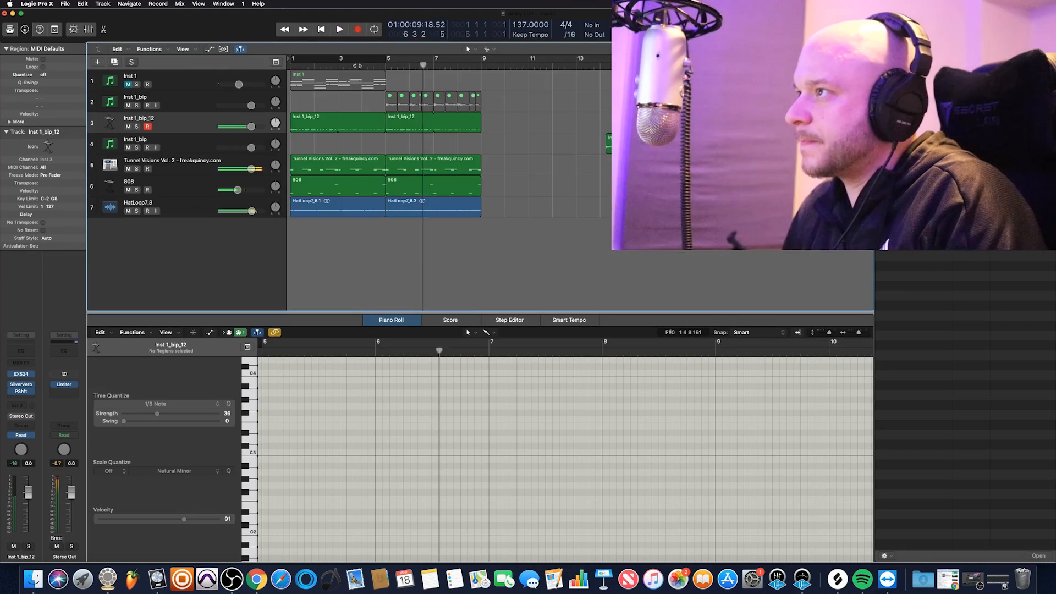
pyautogui.press('c')
pyautogui.press('Return')
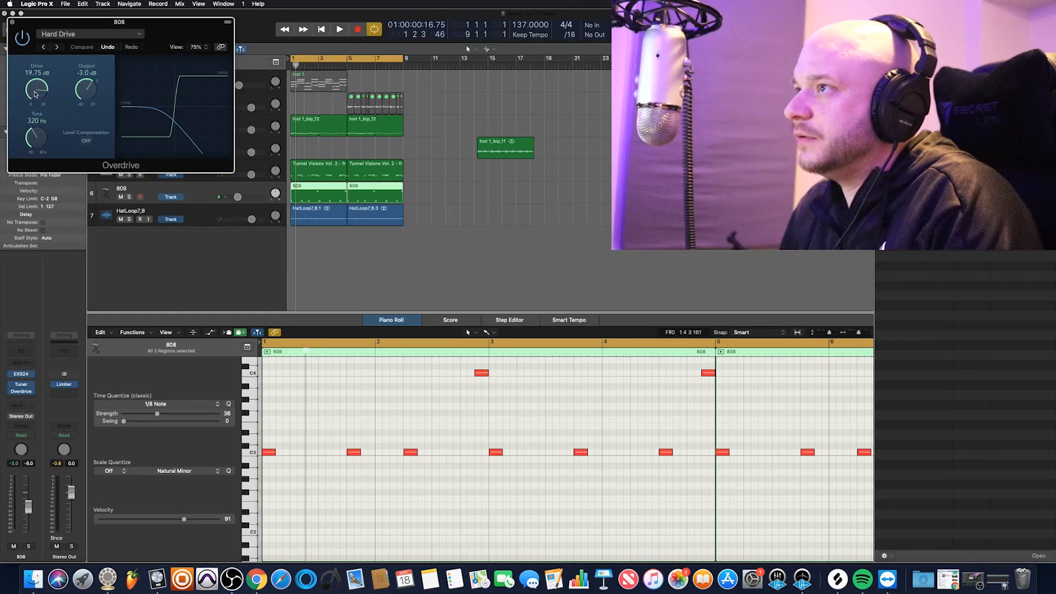
# Load the Heavy Drive preset in the 808 track's Overdrive, audition it, and close the plug-in.
pyautogui.click(80, 35)
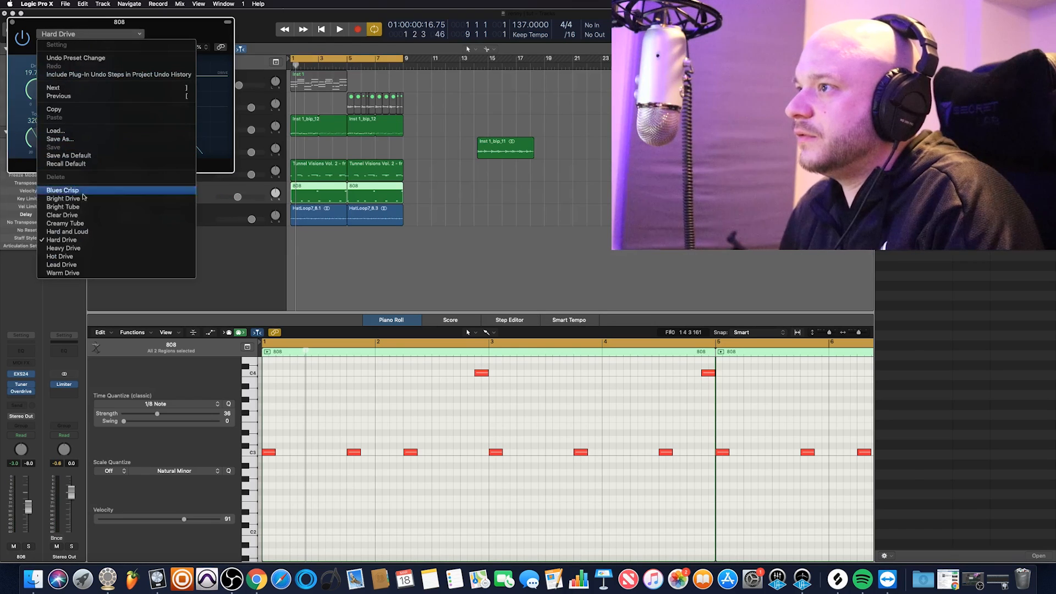
pyautogui.click(85, 248)
pyautogui.press('space')
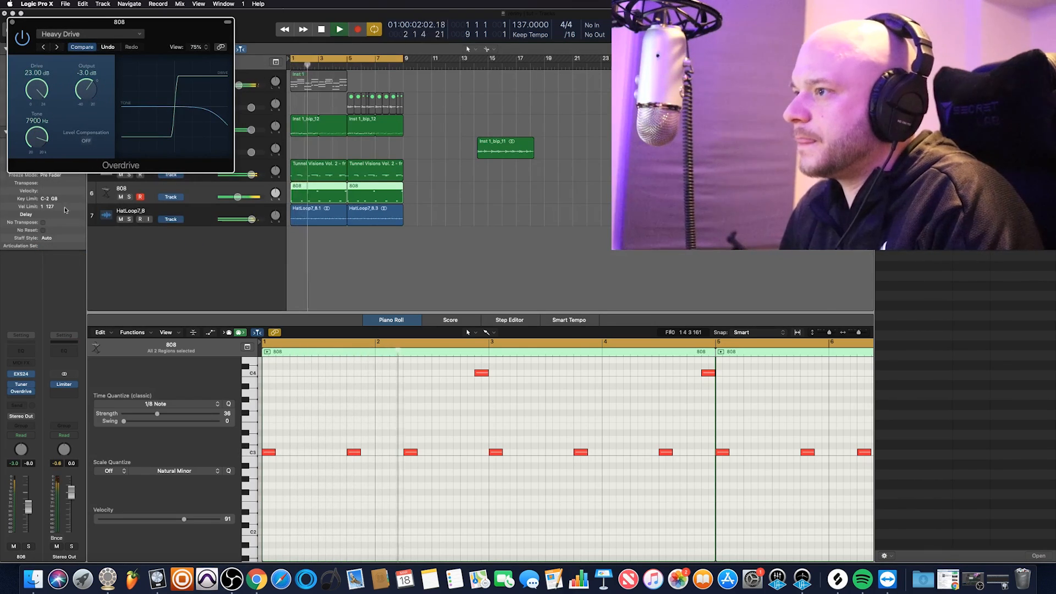
pyautogui.click(13, 22)
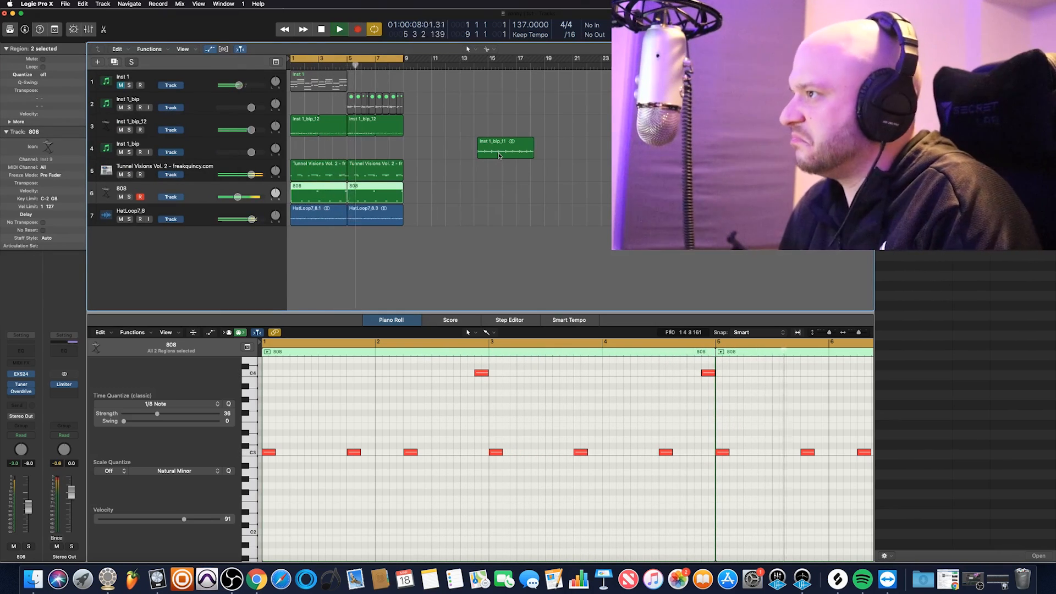
# Copy the eight regions of bars 1–8 to bars 9–16, turn cycling off, and move the Inst 1_bip_11 region well past them.
pyautogui.moveTo(499, 156); pyautogui.dragTo(556, 155)
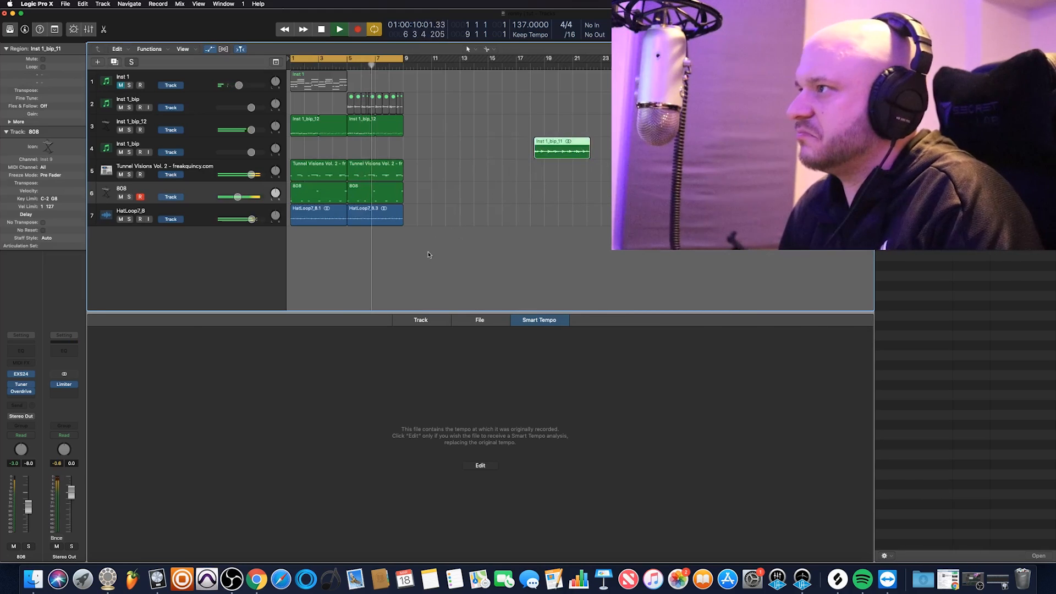
pyautogui.moveTo(428, 253); pyautogui.dragTo(297, 116)
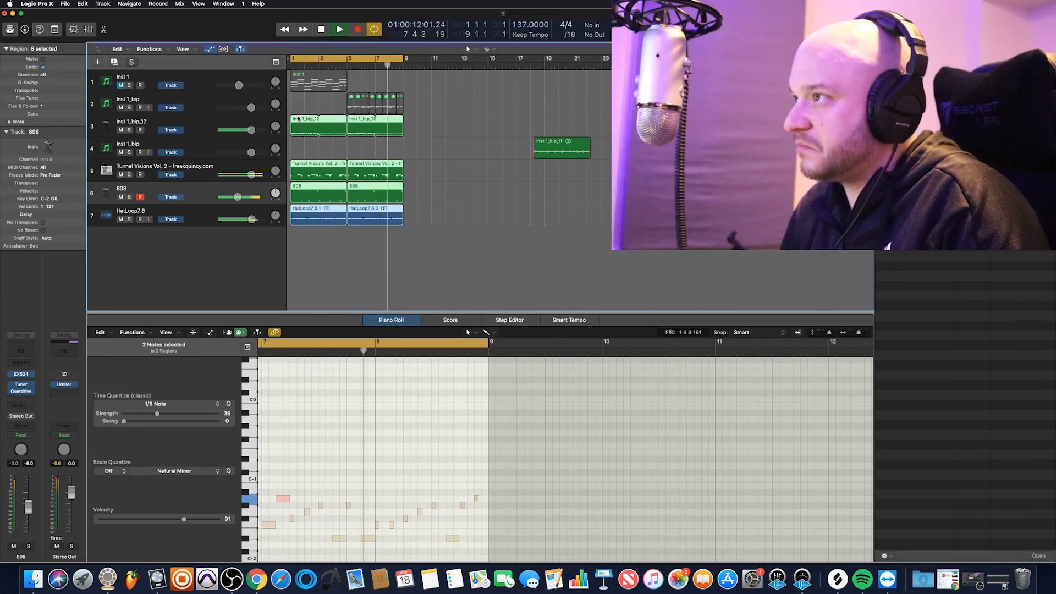
pyautogui.moveTo(370, 129); pyautogui.dragTo(484, 134)
pyautogui.press('c')
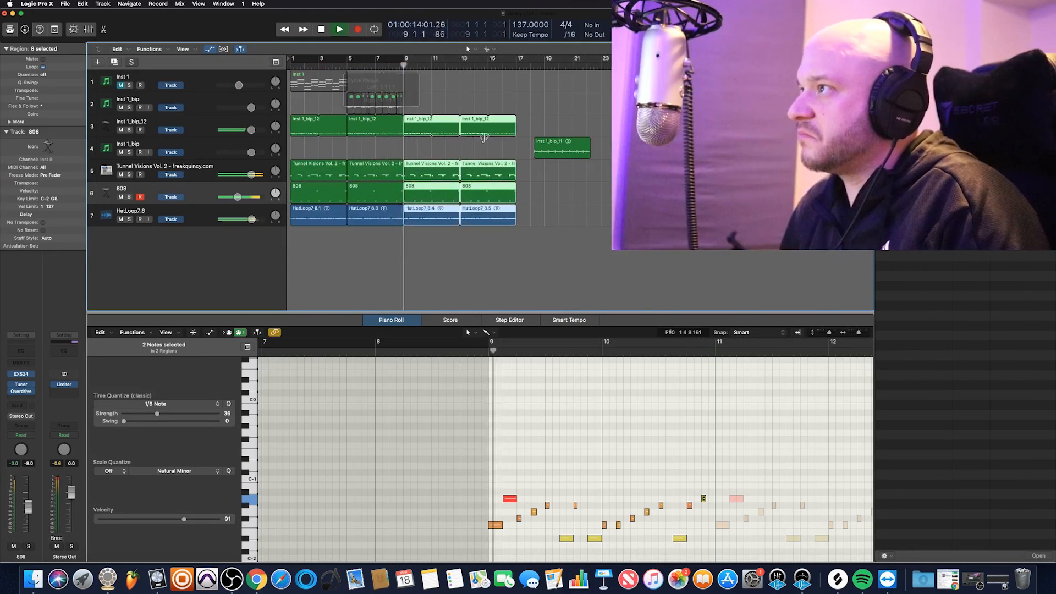
pyautogui.moveTo(545, 142); pyautogui.dragTo(654, 157)
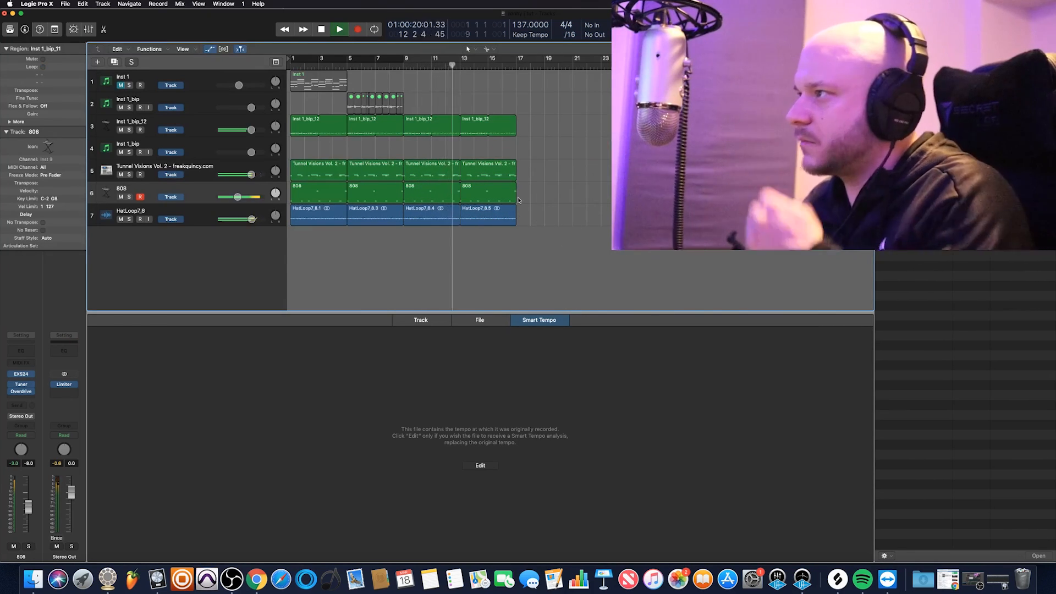
# Raise the HatLoop7_8 track's volume to +2.2 dB and turn cycling on.
pyautogui.moveTo(251, 221); pyautogui.dragTo(255, 219)
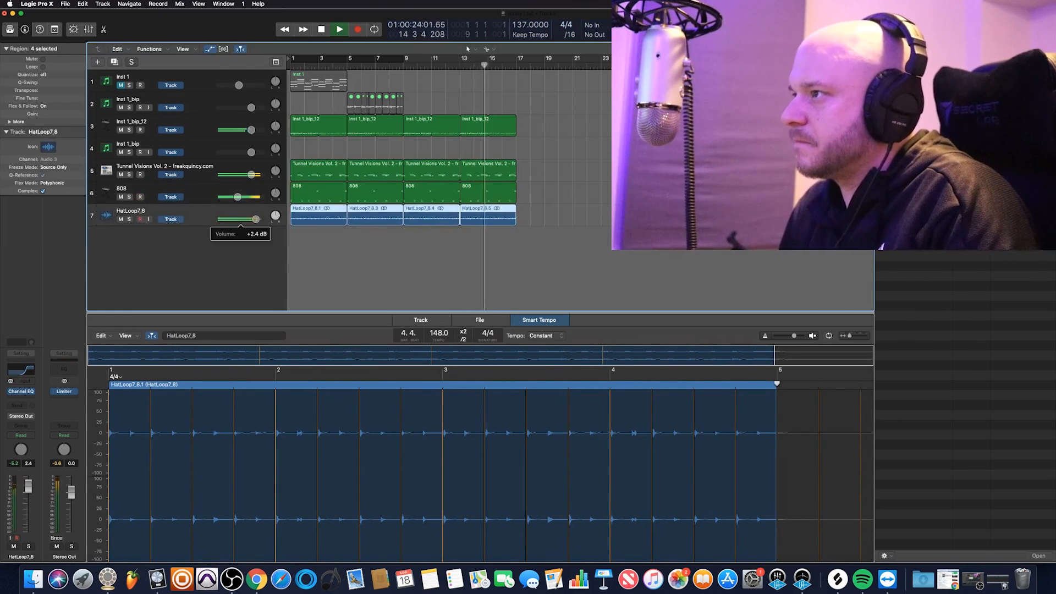
pyautogui.click(421, 242)
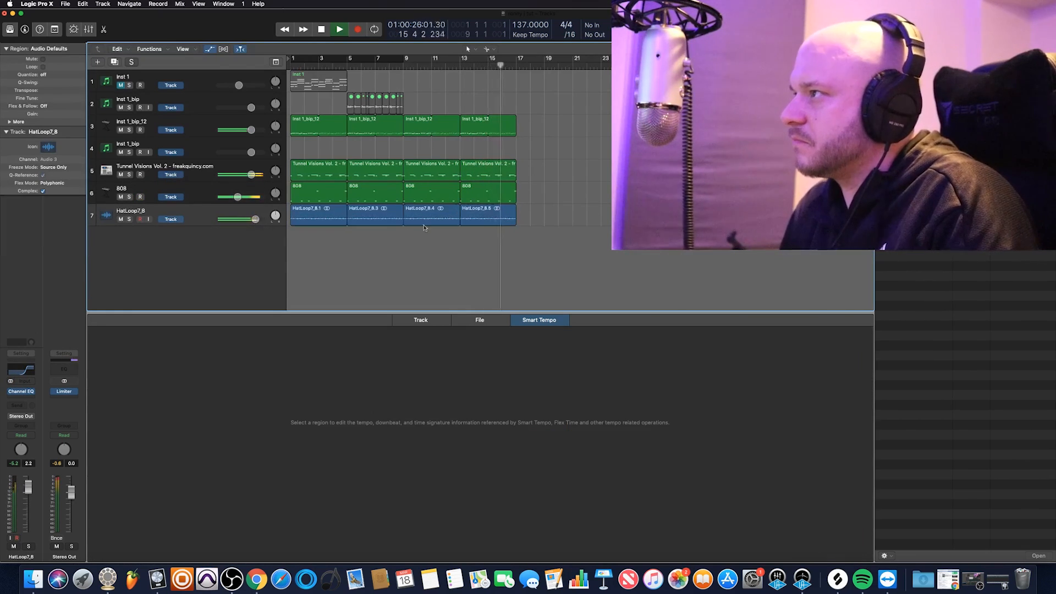
pyautogui.click(329, 57)
# Move the Inst 1_bip_11 region to bar 17, turn cycling off, and copy the last 808 region to bar 17.
pyautogui.moveTo(680, 148); pyautogui.dragTo(570, 148)
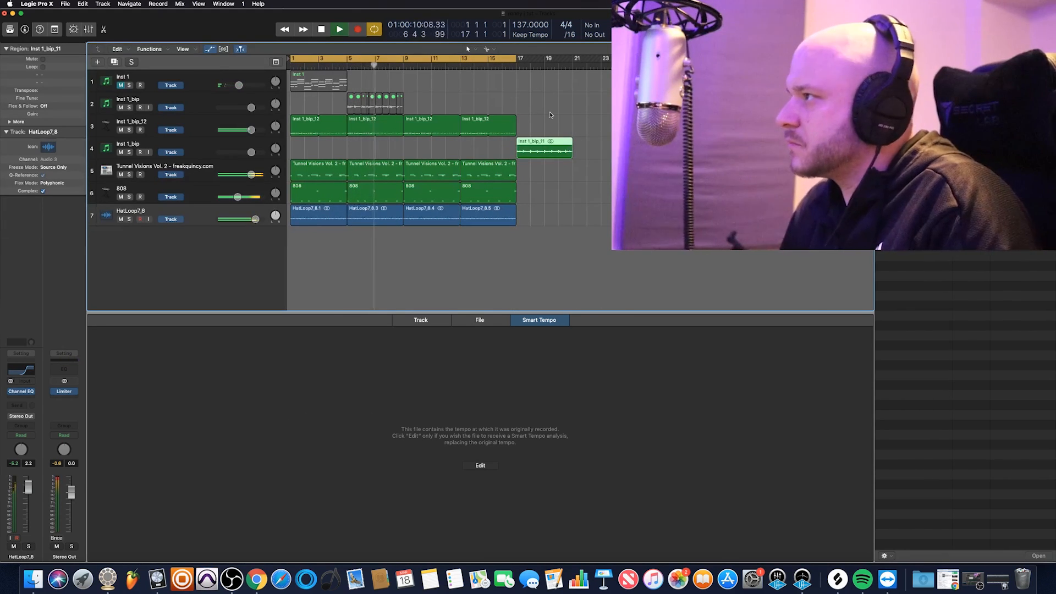
pyautogui.click(562, 98)
pyautogui.press('c')
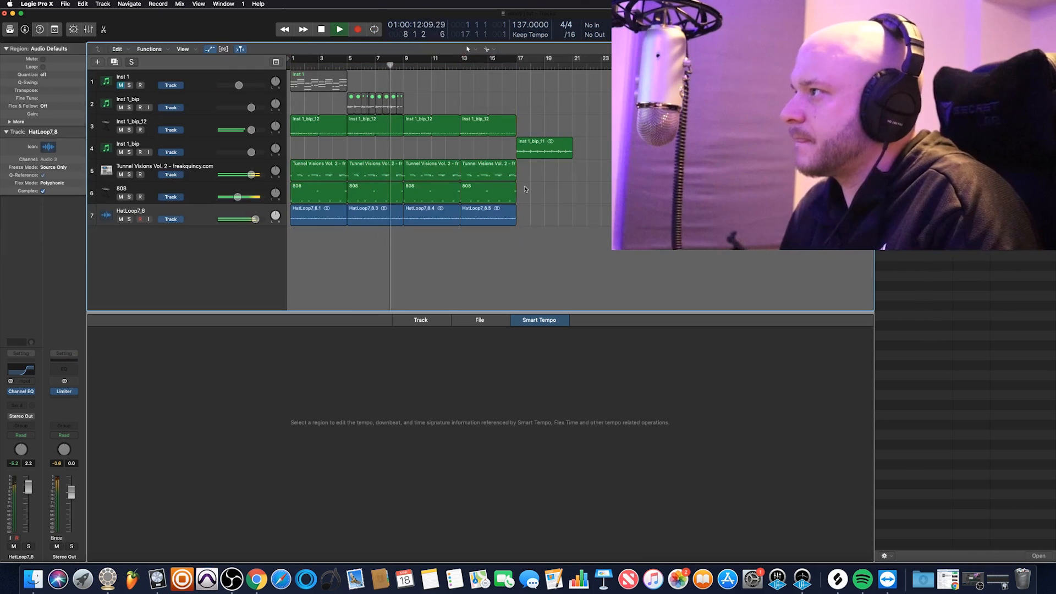
pyautogui.moveTo(479, 196); pyautogui.dragTo(536, 196)
pyautogui.click(582, 181)
# Copy all the beat regions of bars 1–20 to start at bar 21, and play the transition from bar 16.
pyautogui.moveTo(581, 249); pyautogui.dragTo(592, 119)
pyautogui.press('space')
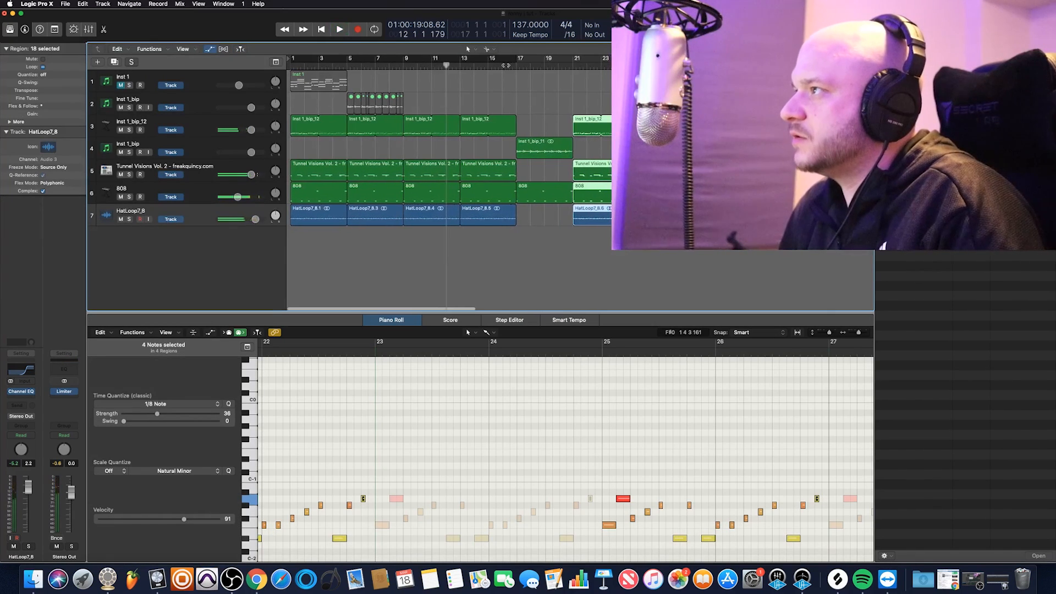
pyautogui.click(507, 64)
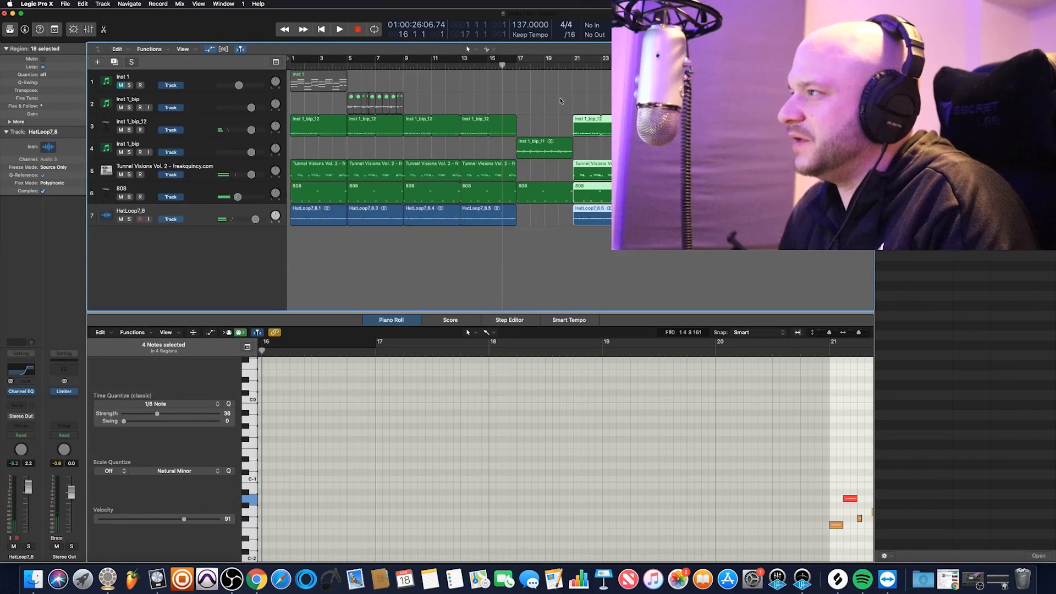
pyautogui.press('space')
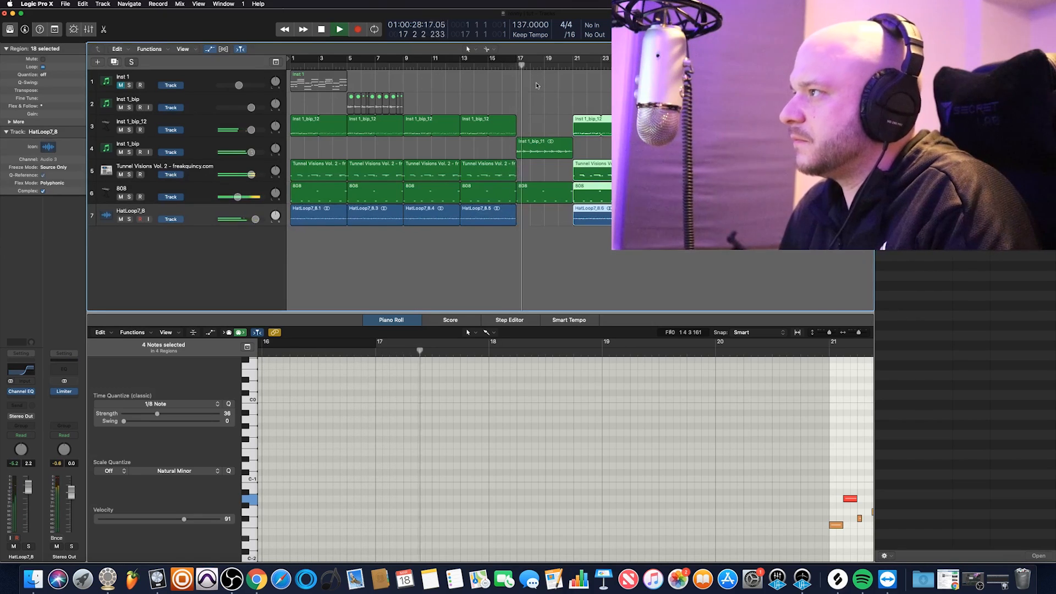
# Move the whole beat arrangement four bars later to start at bar 5, and copy the Inst 1_bip_11 region to bar 1 as an intro.
pyautogui.scroll(-5, 554, 115)
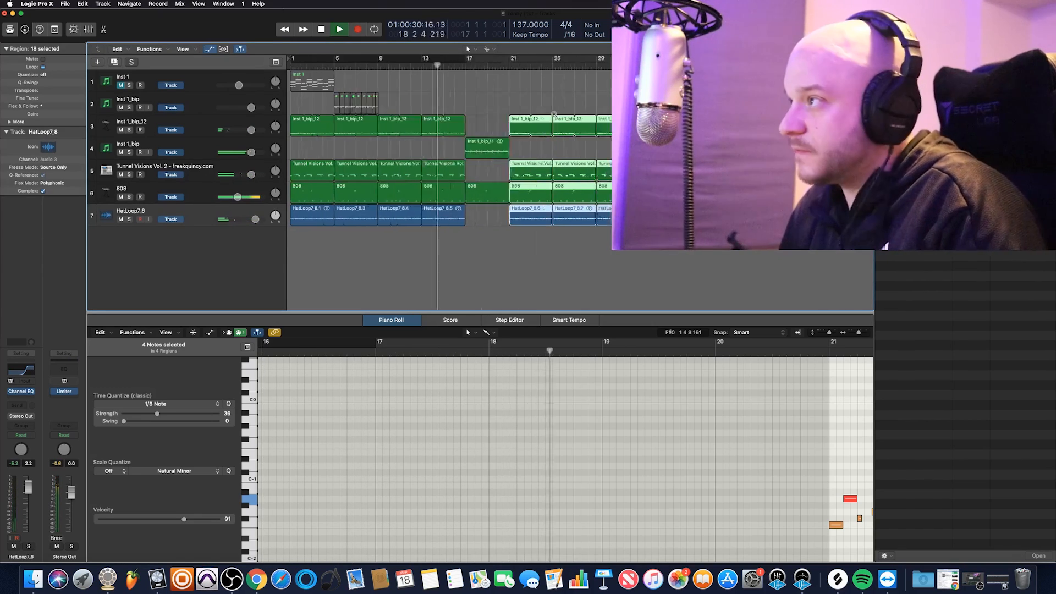
pyautogui.moveTo(545, 253); pyautogui.dragTo(318, 121)
pyautogui.press('space')
pyautogui.click(448, 271)
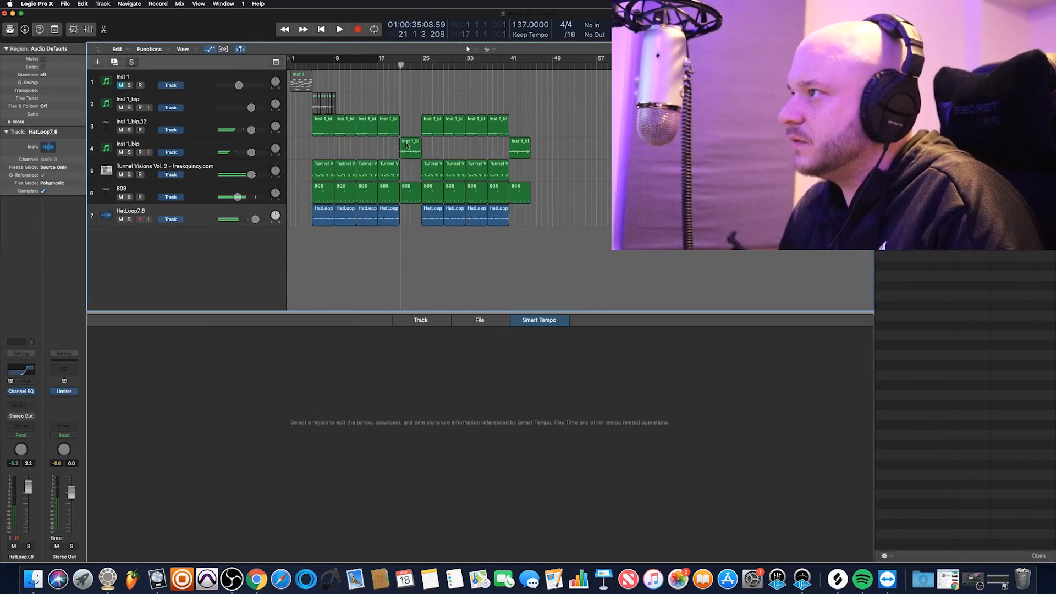
pyautogui.click(408, 145)
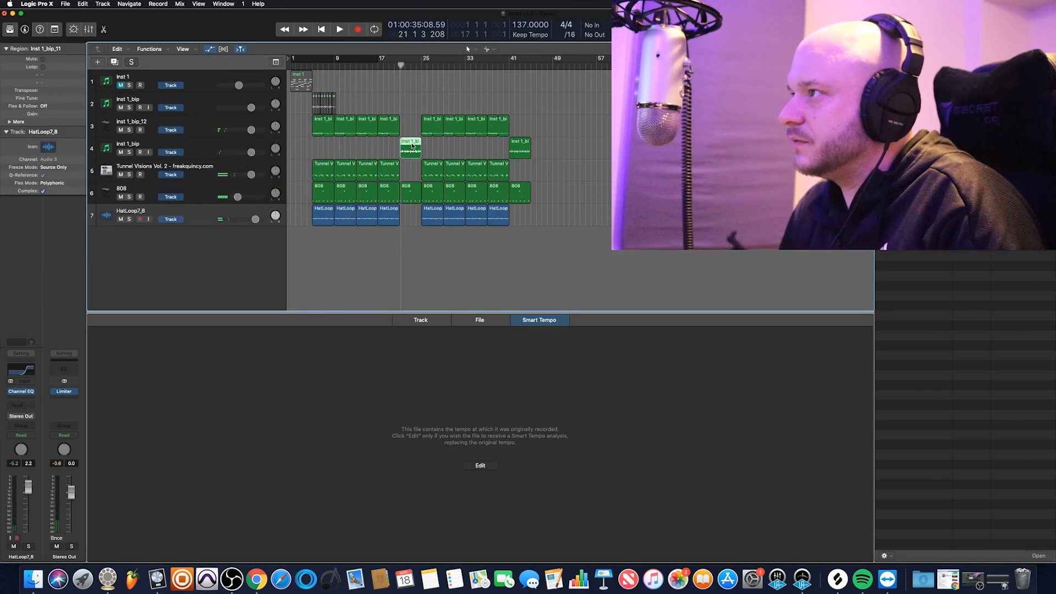
pyautogui.moveTo(414, 147); pyautogui.dragTo(302, 148)
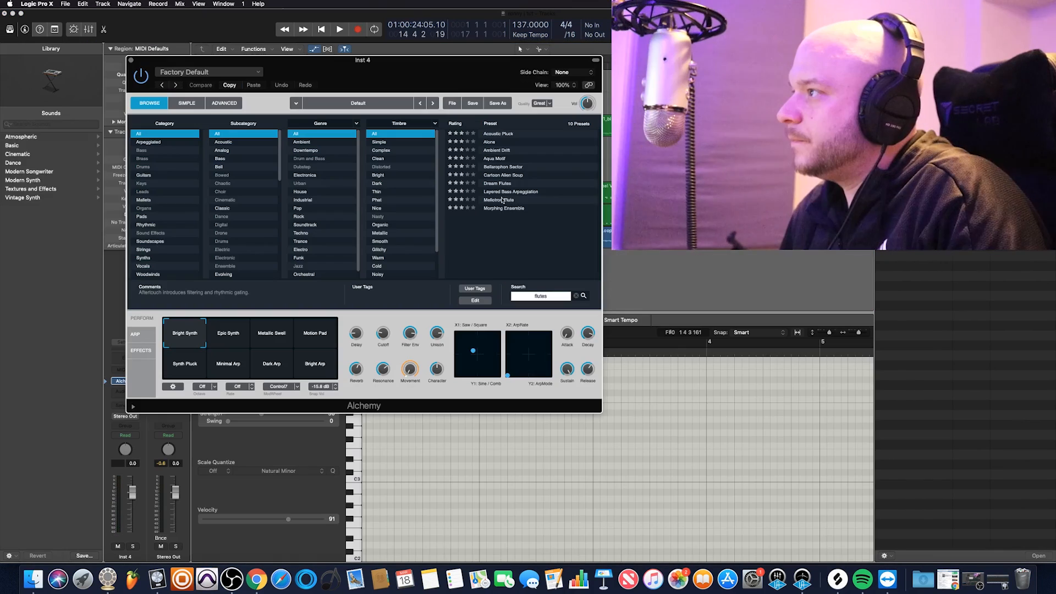
# Load the Mellotron Flute preset in Alchemy on the new instrument track and close the plug-in.
pyautogui.click(502, 200)
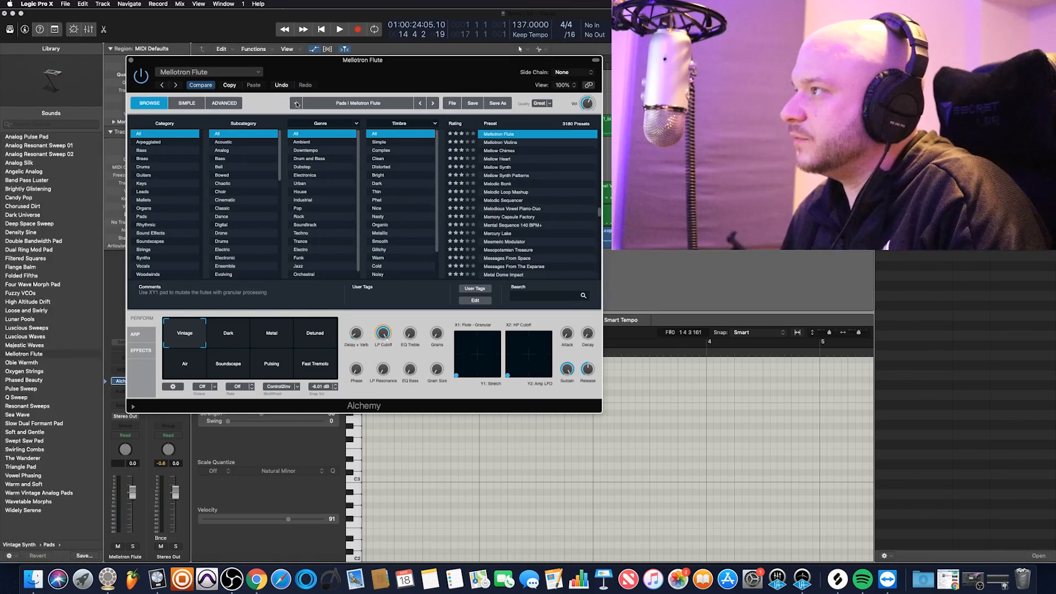
pyautogui.press('super+w')
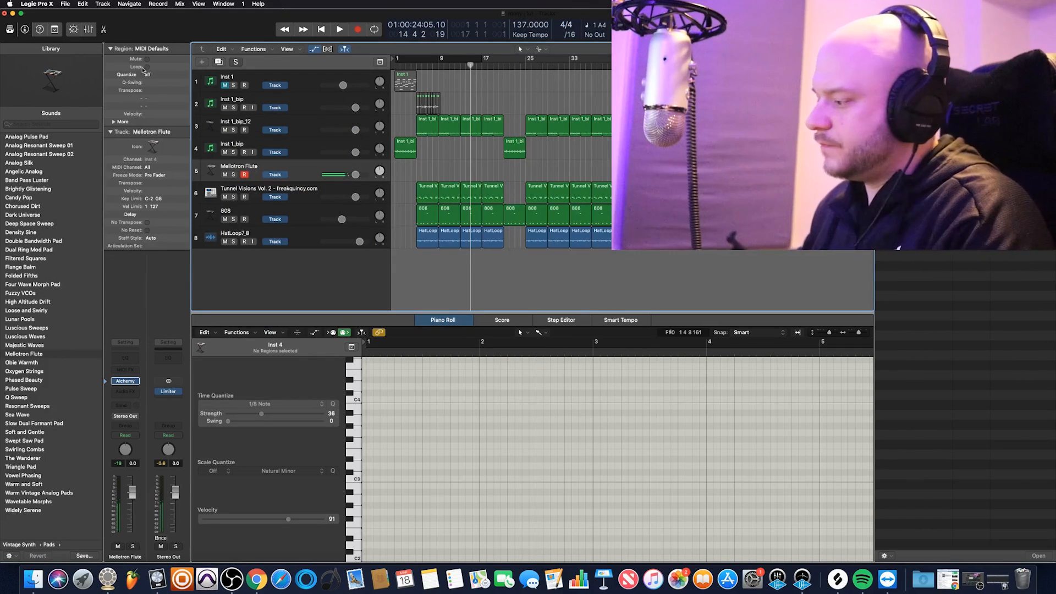
# Record a flute melody on the Mellotron Flute track over bars 13–20 and copy the region to start at bar 33.
pyautogui.click(357, 29)
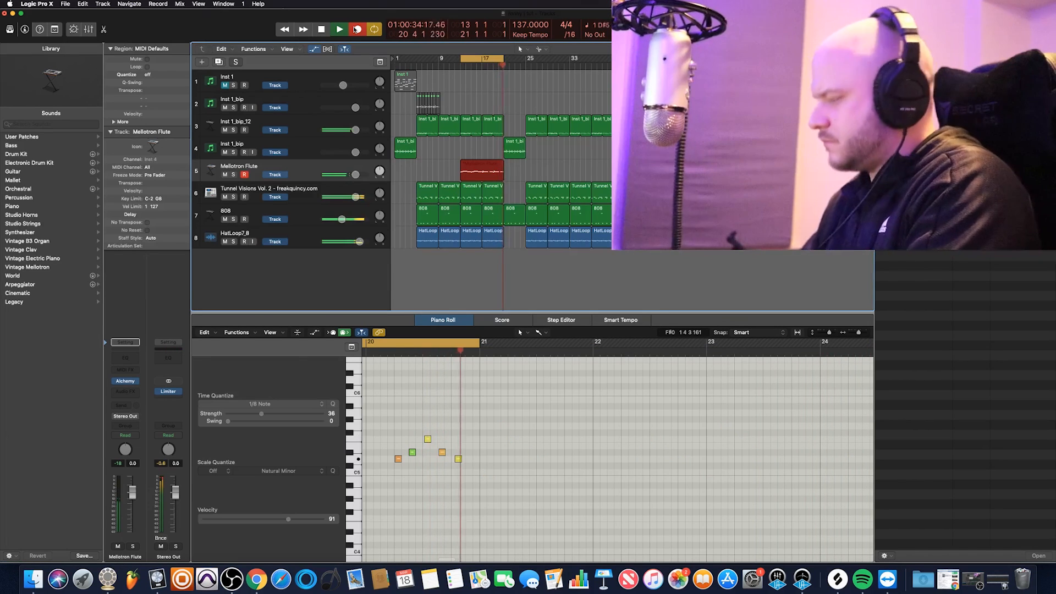
pyautogui.press('space')
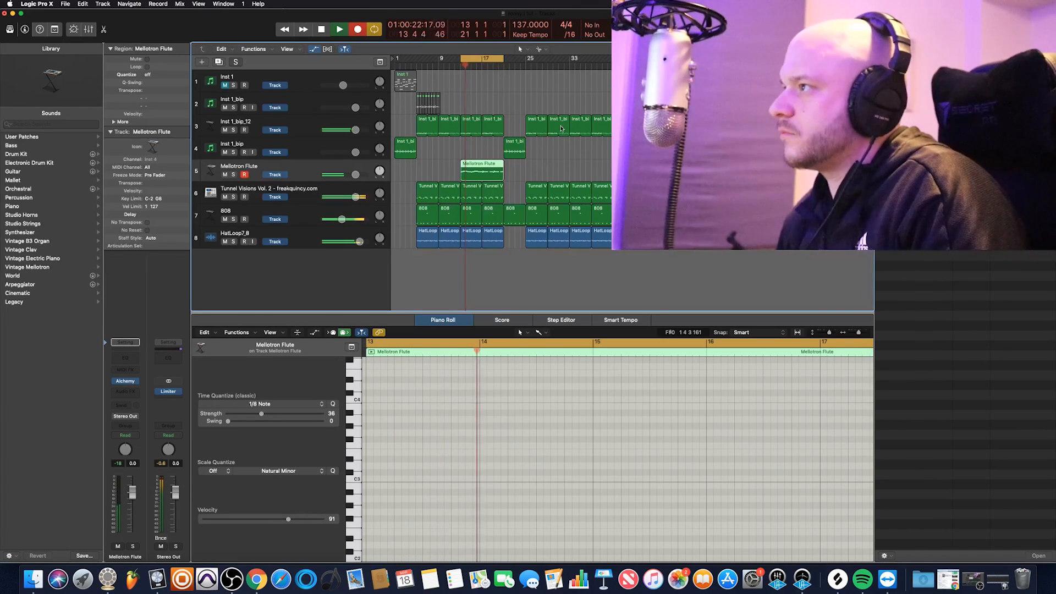
pyautogui.click(502, 275)
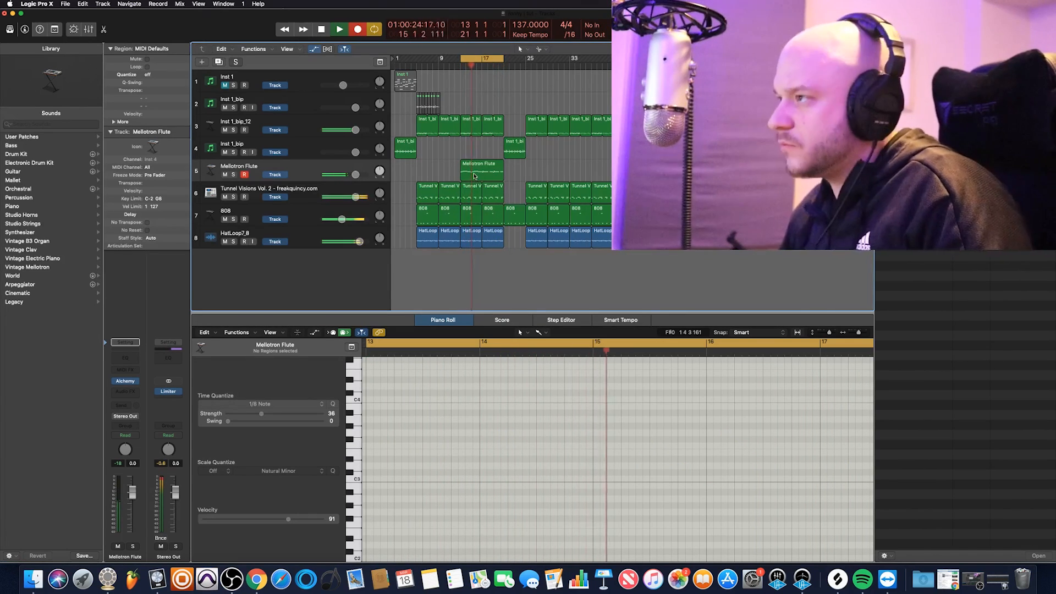
pyautogui.moveTo(497, 175); pyautogui.dragTo(606, 175)
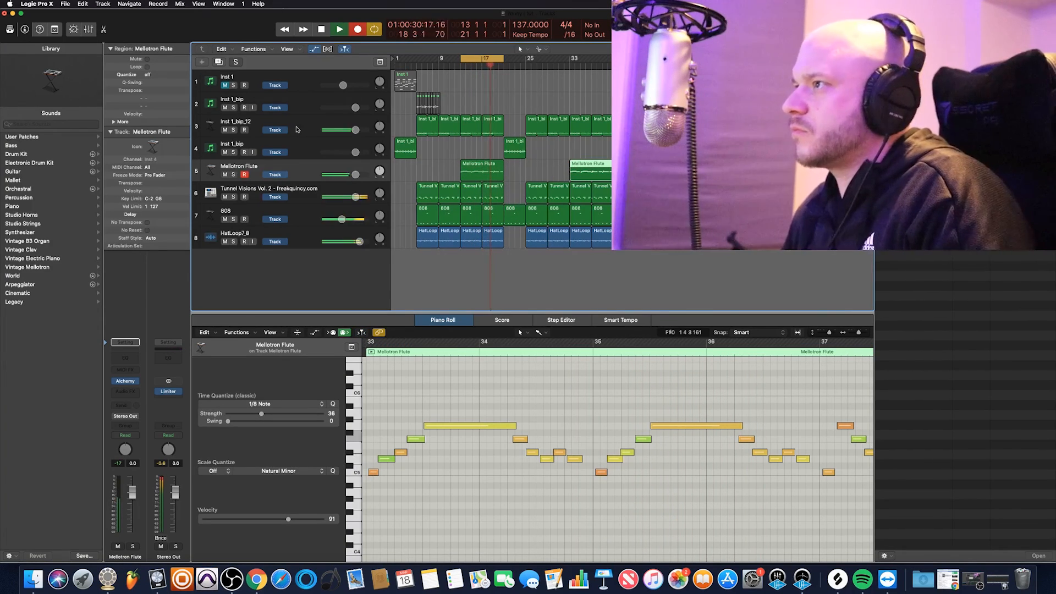
# Add a Channel EQ to the Inst 1_bip_12 track and solo the track.
pyautogui.click(296, 129)
pyautogui.click(126, 351)
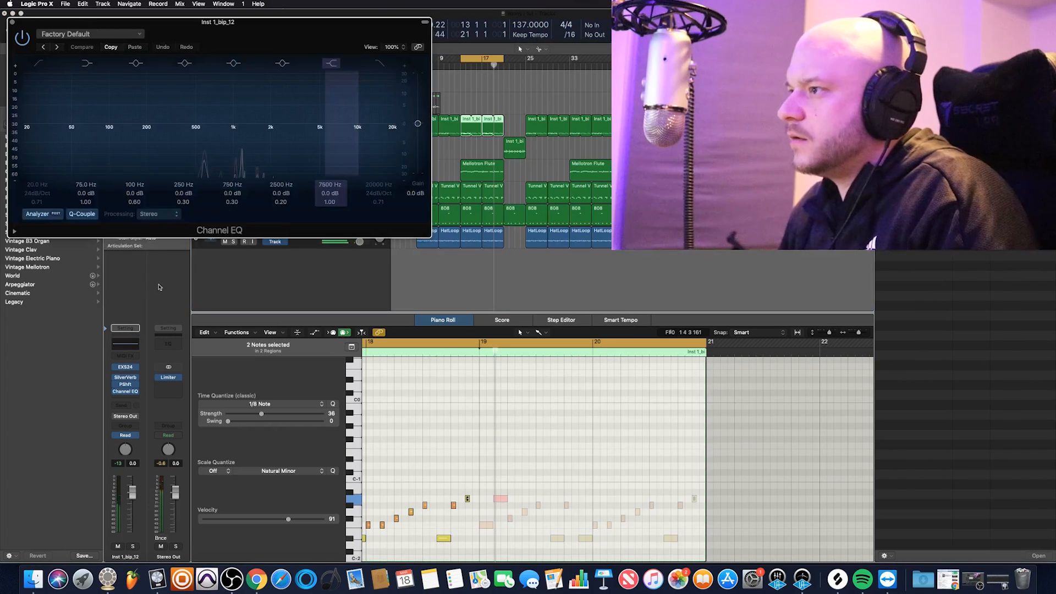
pyautogui.moveTo(247, 21); pyautogui.dragTo(368, 227)
pyautogui.click(227, 130)
pyautogui.click(225, 129)
pyautogui.click(233, 130)
# Enable the low cut in the Inst 1_bip_12 Channel EQ and set it to 335 Hz while listening.
pyautogui.press('space')
pyautogui.press('space')
pyautogui.click(160, 269)
pyautogui.moveTo(147, 346); pyautogui.dragTo(291, 343)
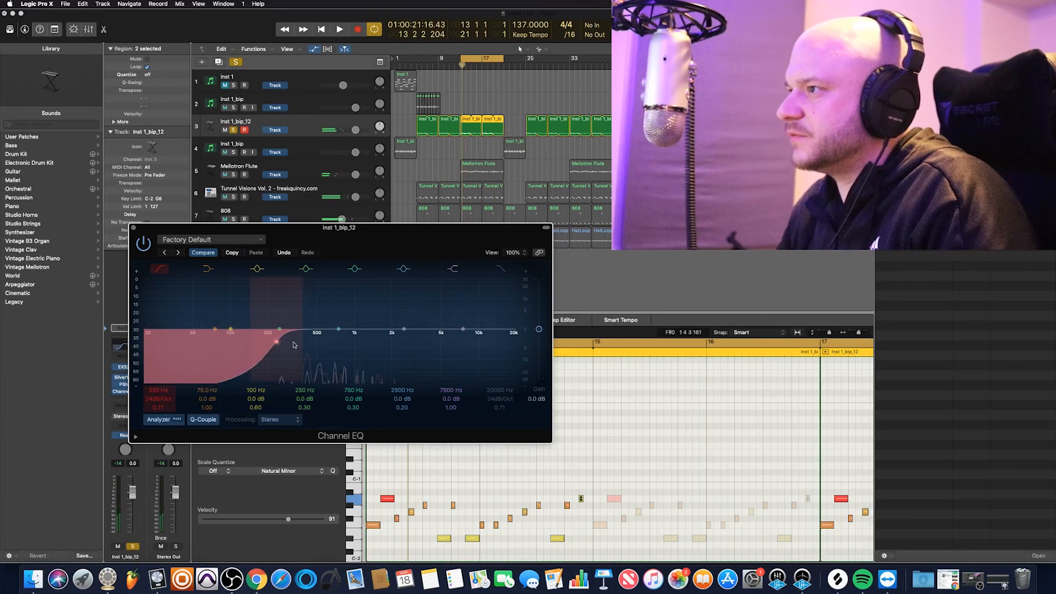
pyautogui.press('space')
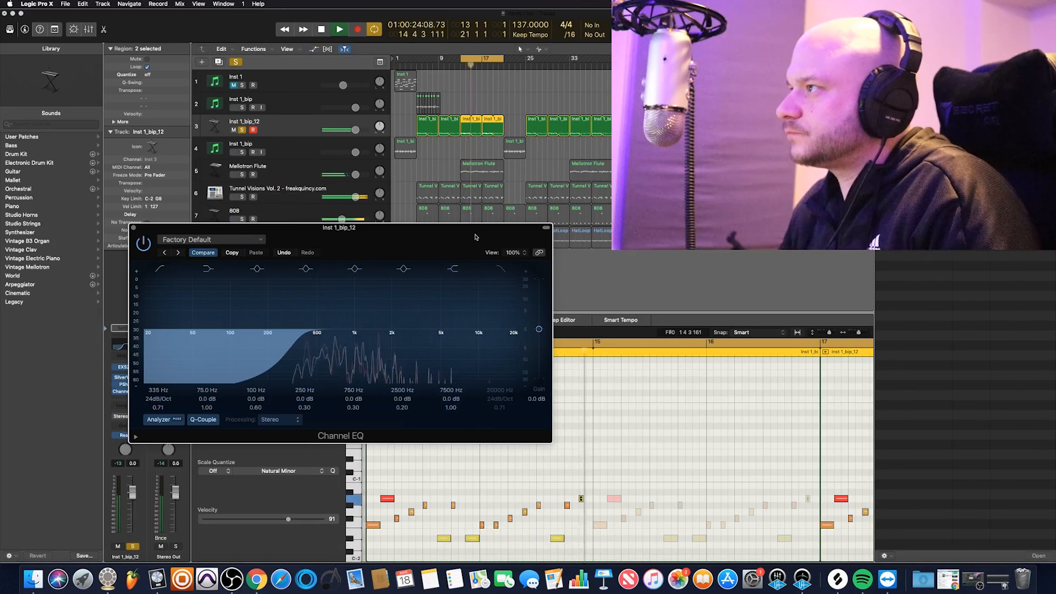
# Examine the PShft Semitones automation on the Inst 1_bip_12 track while playing the soloed part from around bar 11.
pyautogui.press('a')
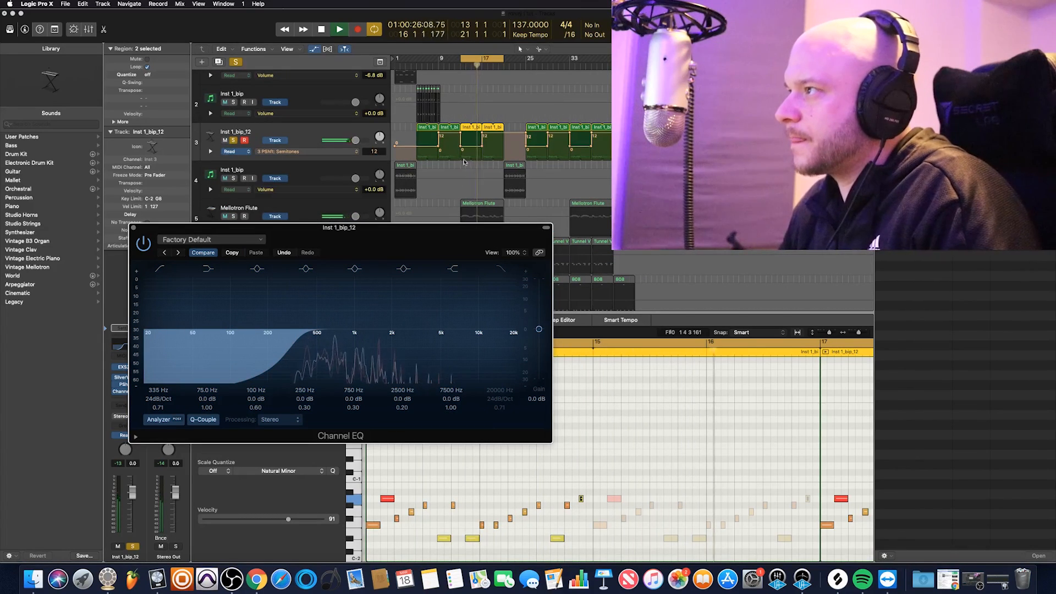
pyautogui.click(452, 68)
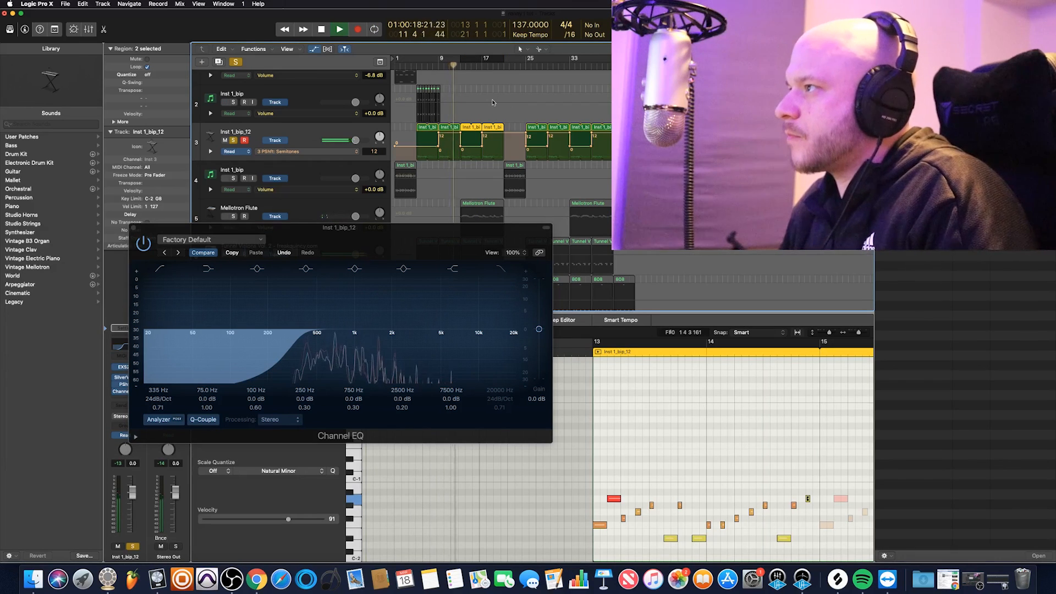
pyautogui.press('super+Right')
pyautogui.press('super+Right')
pyautogui.press('super+Right')
pyautogui.press('super+Right')
pyautogui.press('super+Right')
pyautogui.press('super+Right')
pyautogui.press('super+Right')
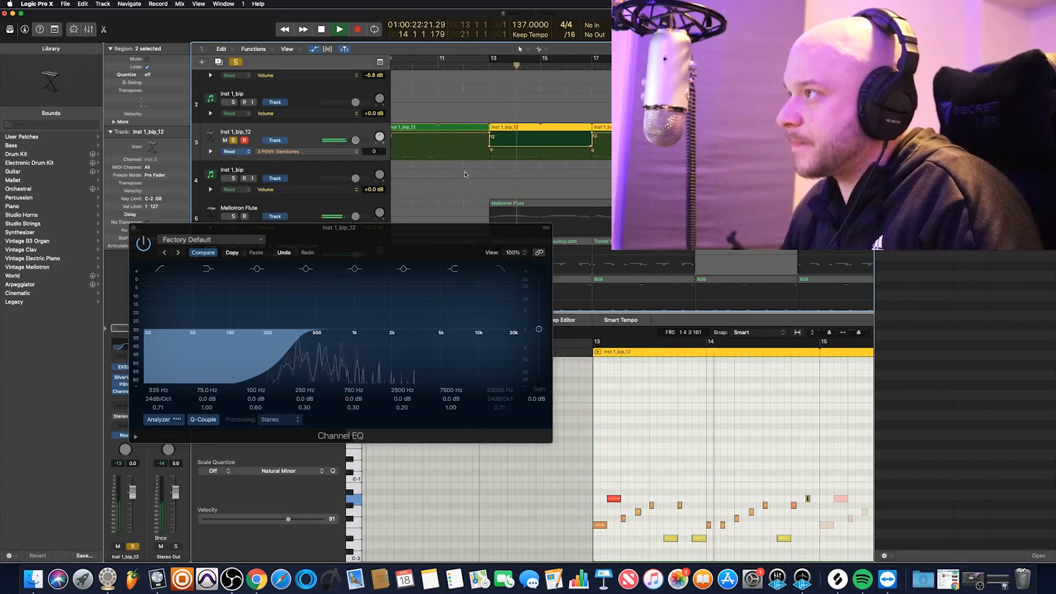
pyautogui.press('super+Left')
pyautogui.press('super+Left')
pyautogui.press('super+Left')
pyautogui.press('super+Left')
pyautogui.press('super+Left')
pyautogui.press('super+Left')
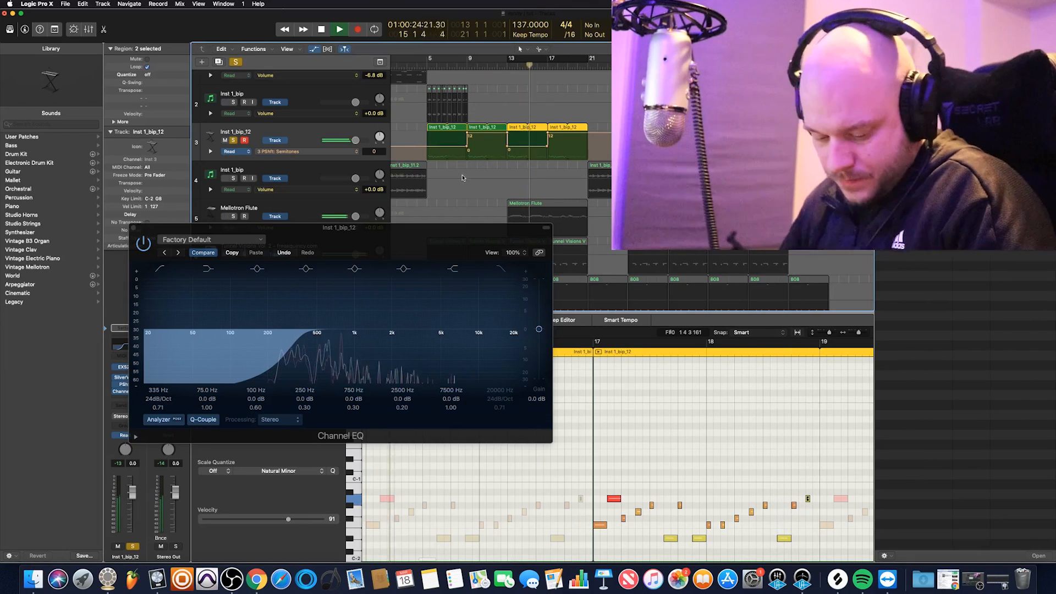
pyautogui.press('a')
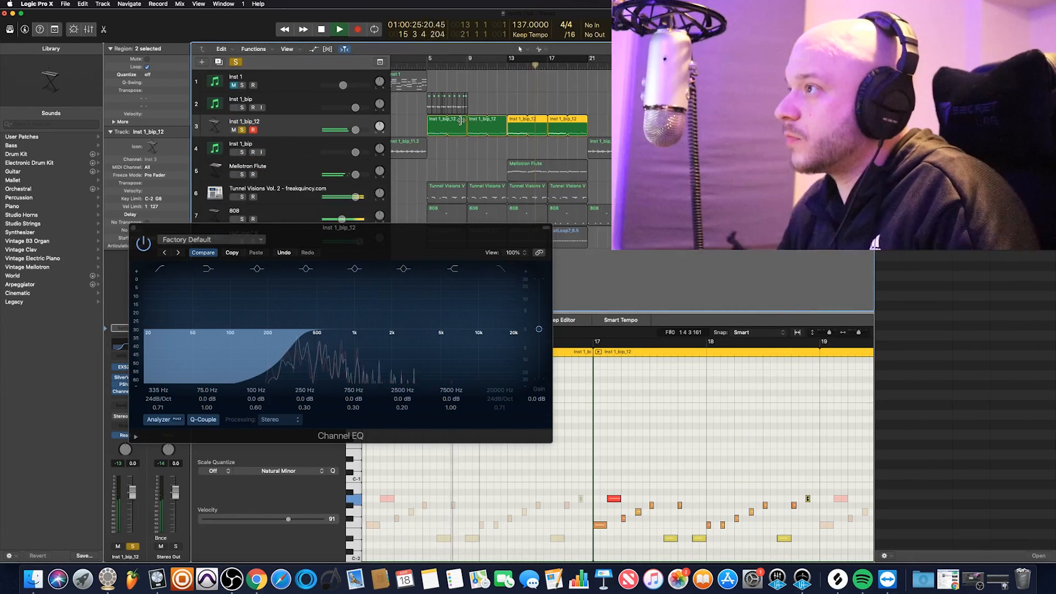
# Unsolo the Inst 1_bip_12 track and play the full mix with the whole arrangement in view.
pyautogui.click(242, 130)
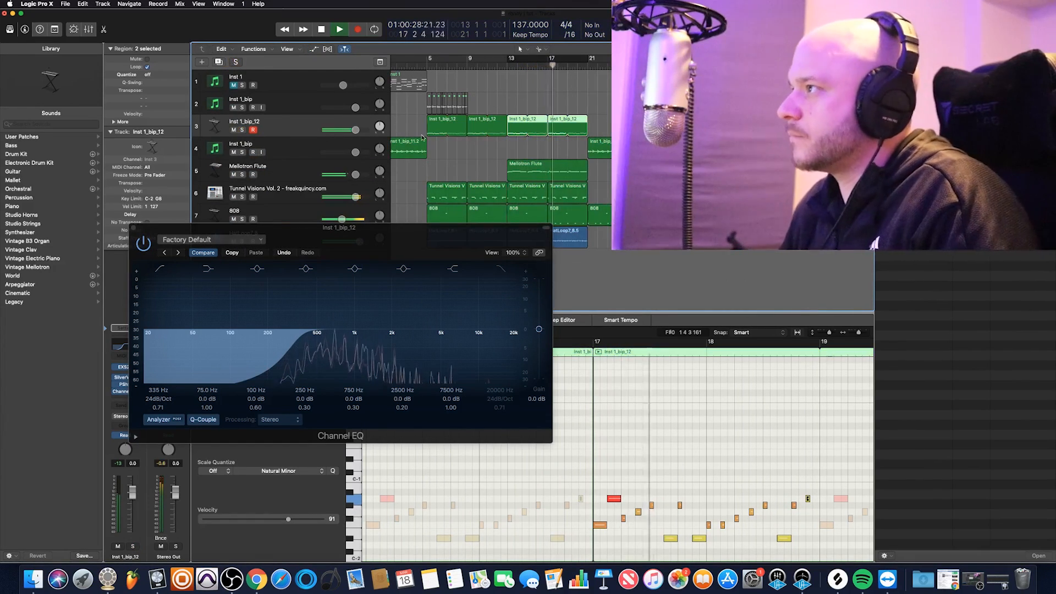
pyautogui.hscroll(-5, 439, 147)
pyautogui.hscroll(-5, 439, 146)
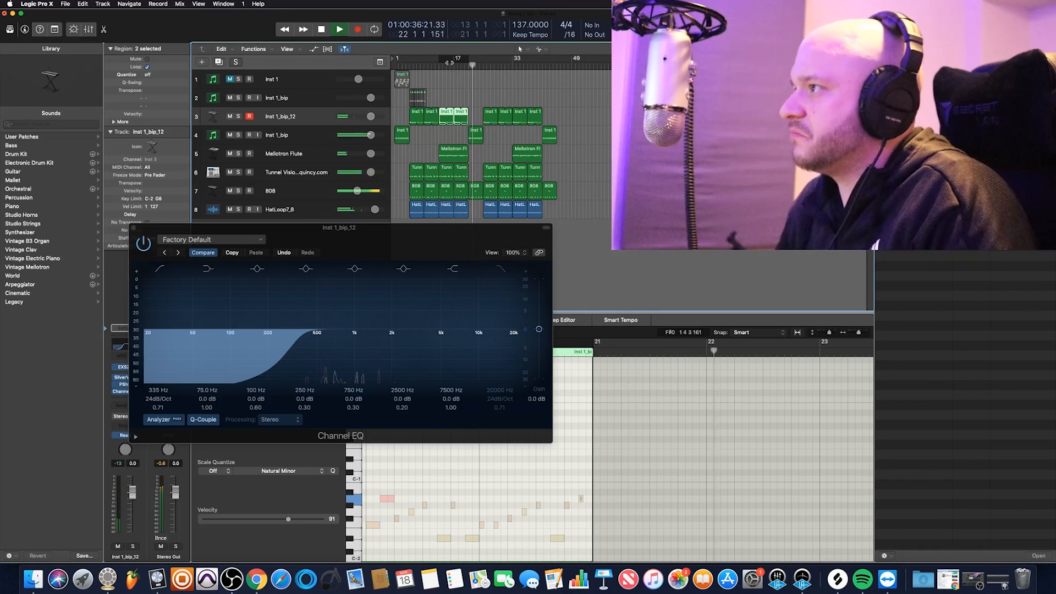
# Add a Channel EQ to the 808 track and enable its high cut at about 670 Hz.
pyautogui.click(312, 194)
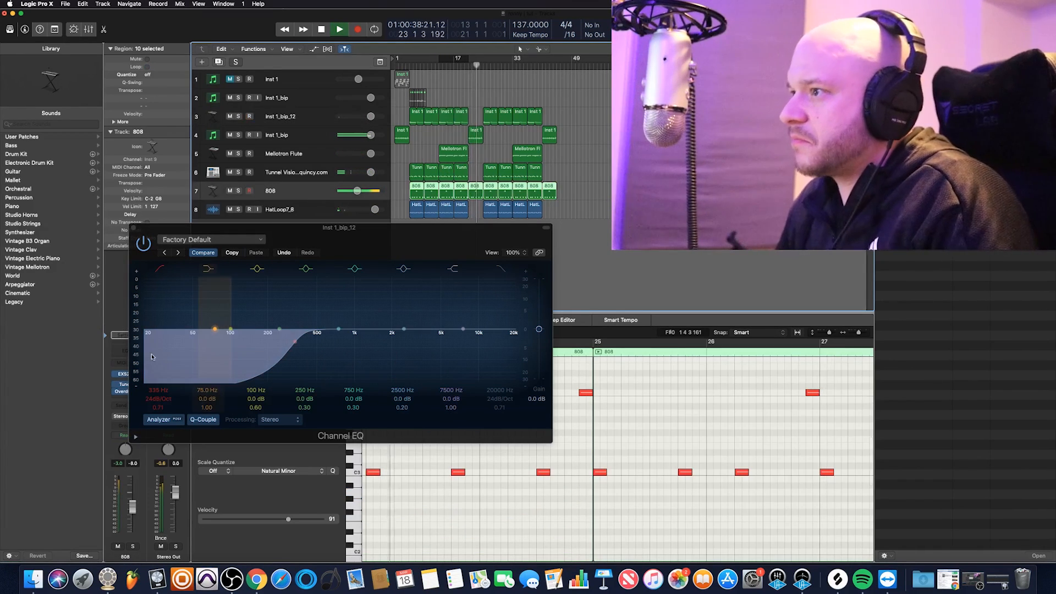
pyautogui.click(132, 348)
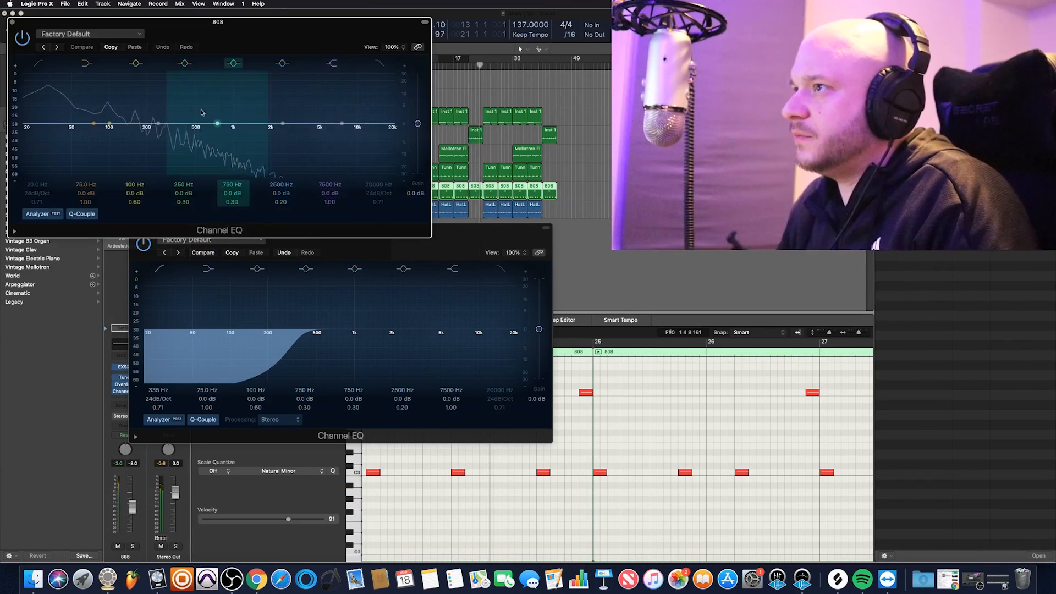
pyautogui.click(383, 68)
pyautogui.moveTo(377, 143); pyautogui.dragTo(194, 146)
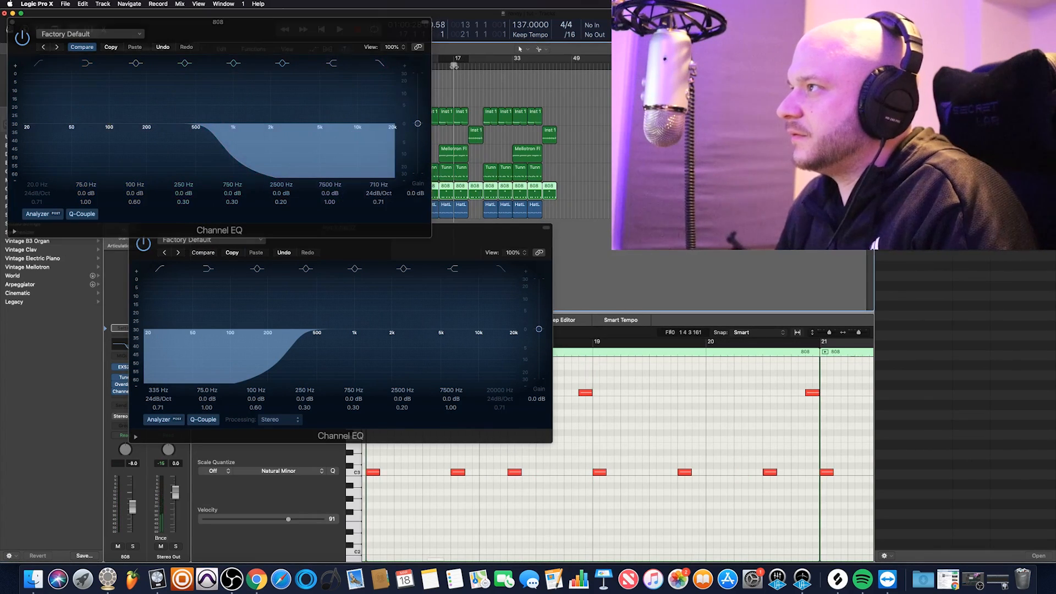
pyautogui.moveTo(209, 140); pyautogui.dragTo(213, 138)
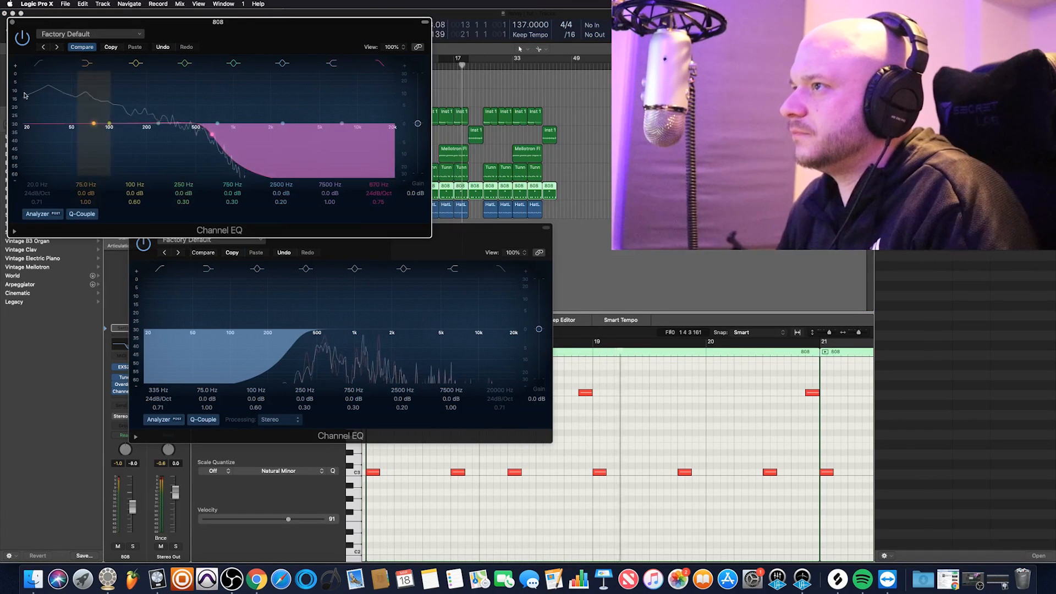